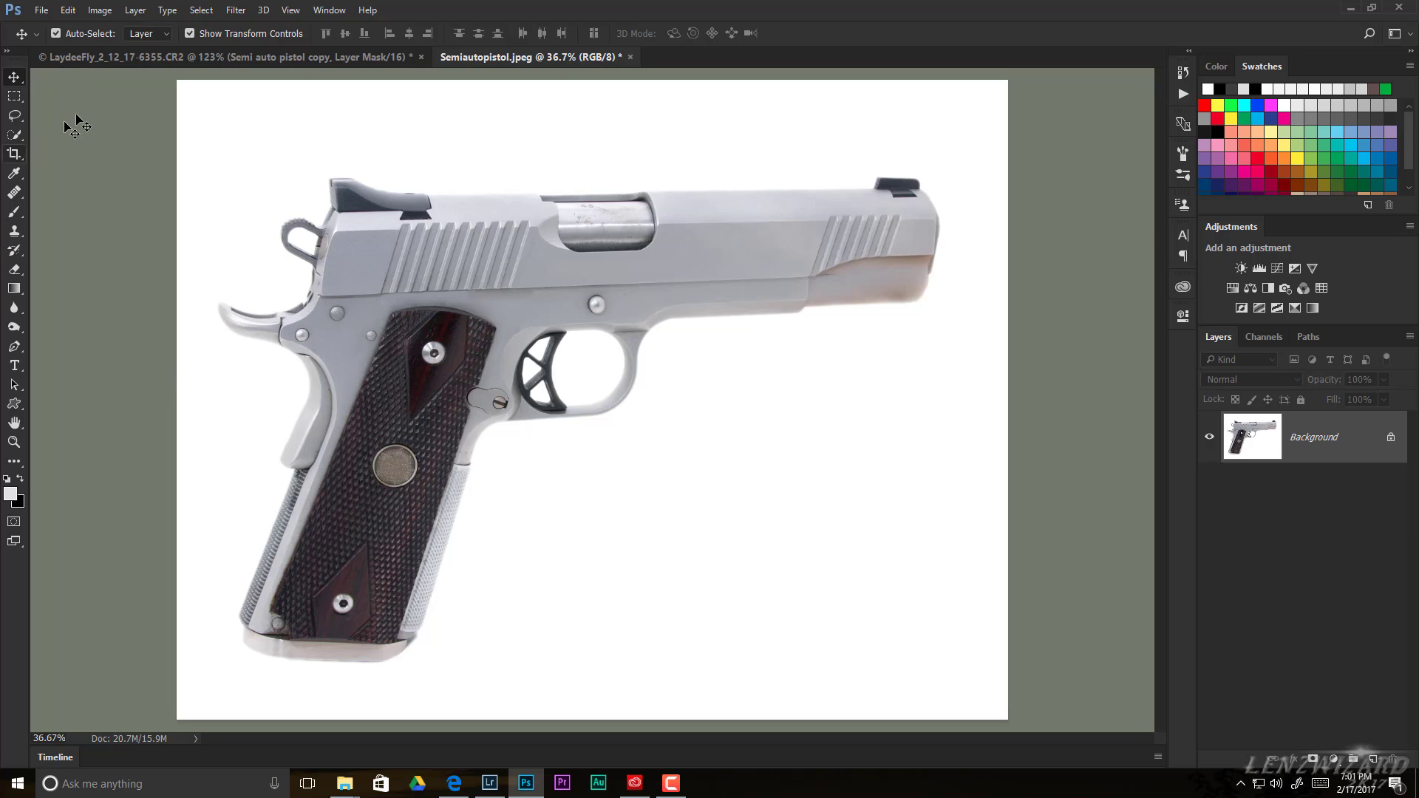
- Switch to the LaydeeFly composite and compare the image with the Semi auto pistol layer hidden and shown
left_click(93, 60)
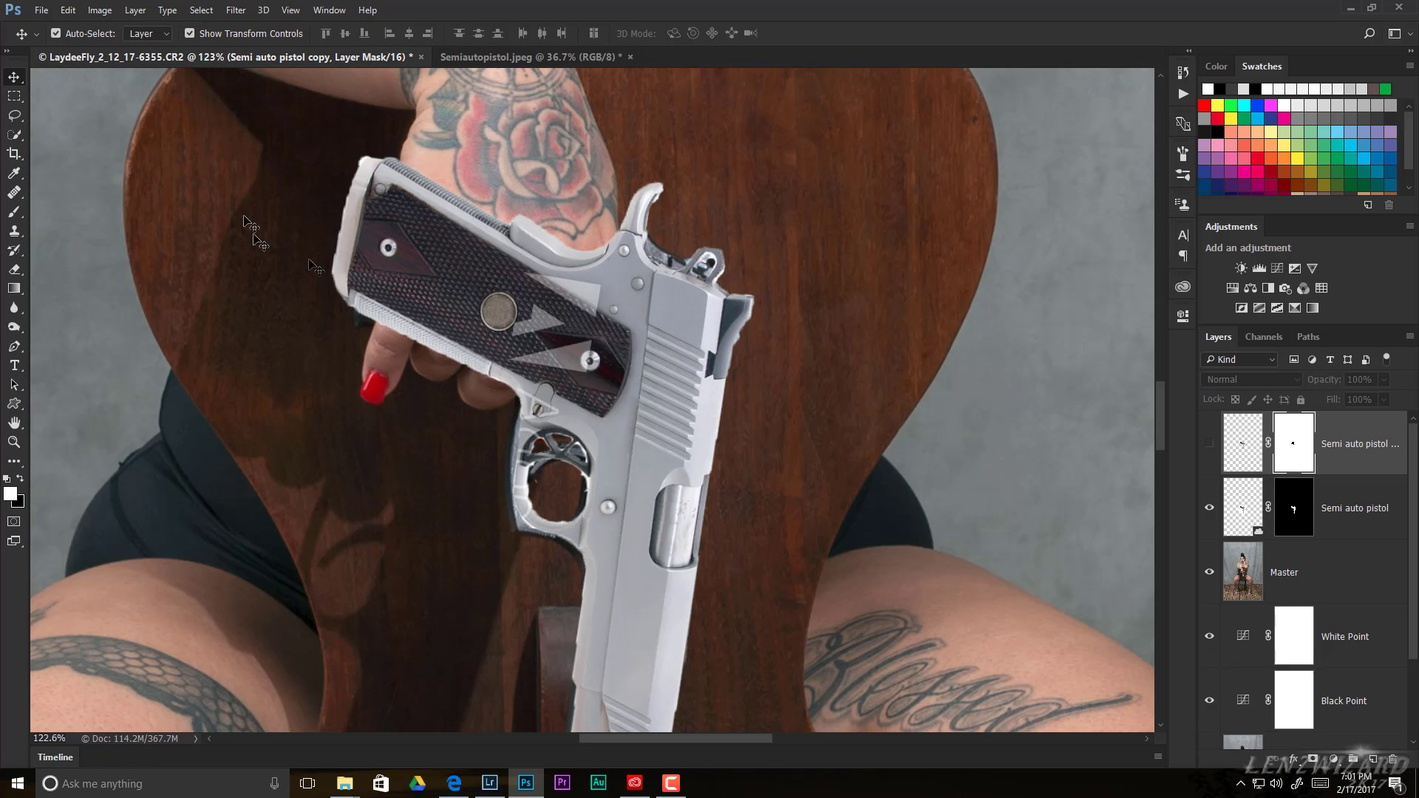
scroll(178, 259, "down", 6)
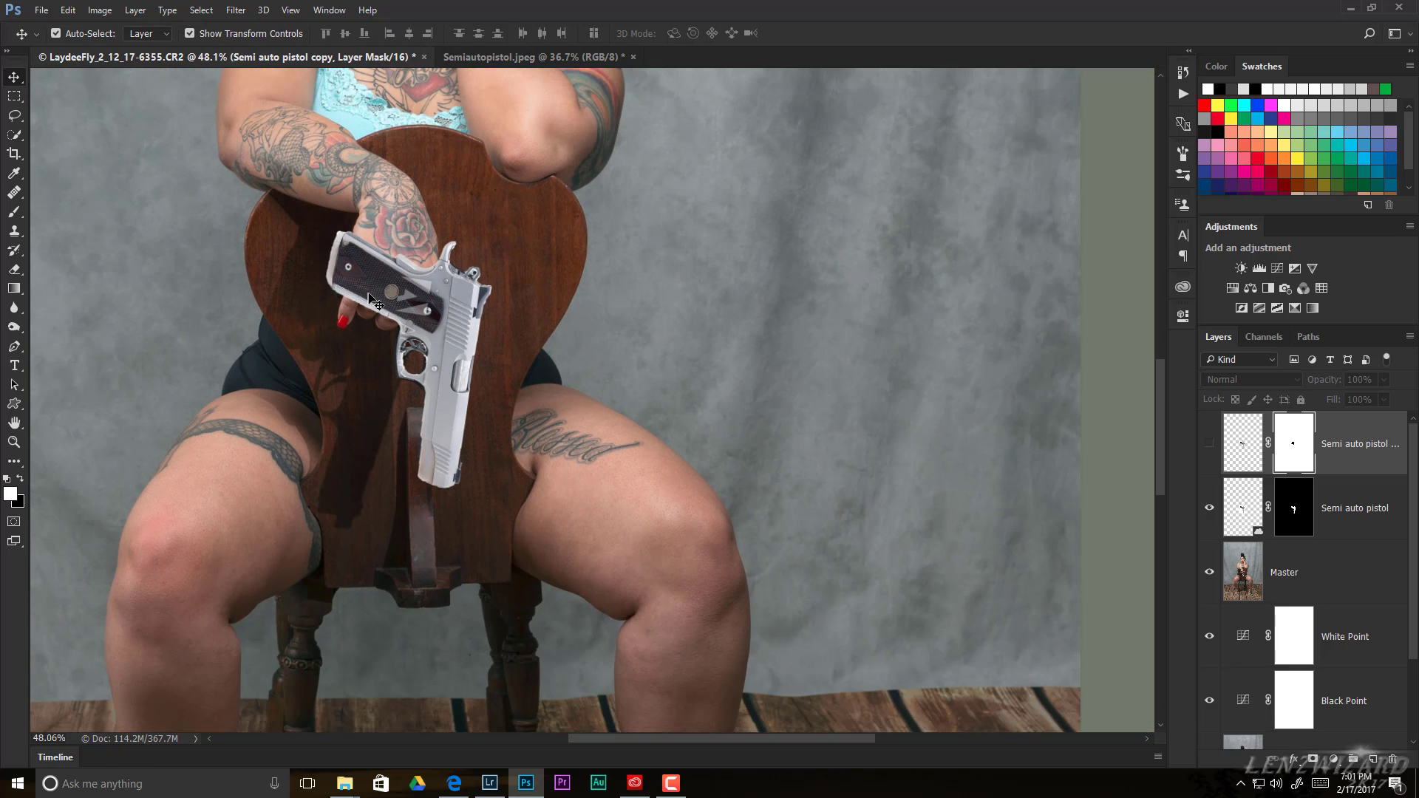
left_click(1209, 510)
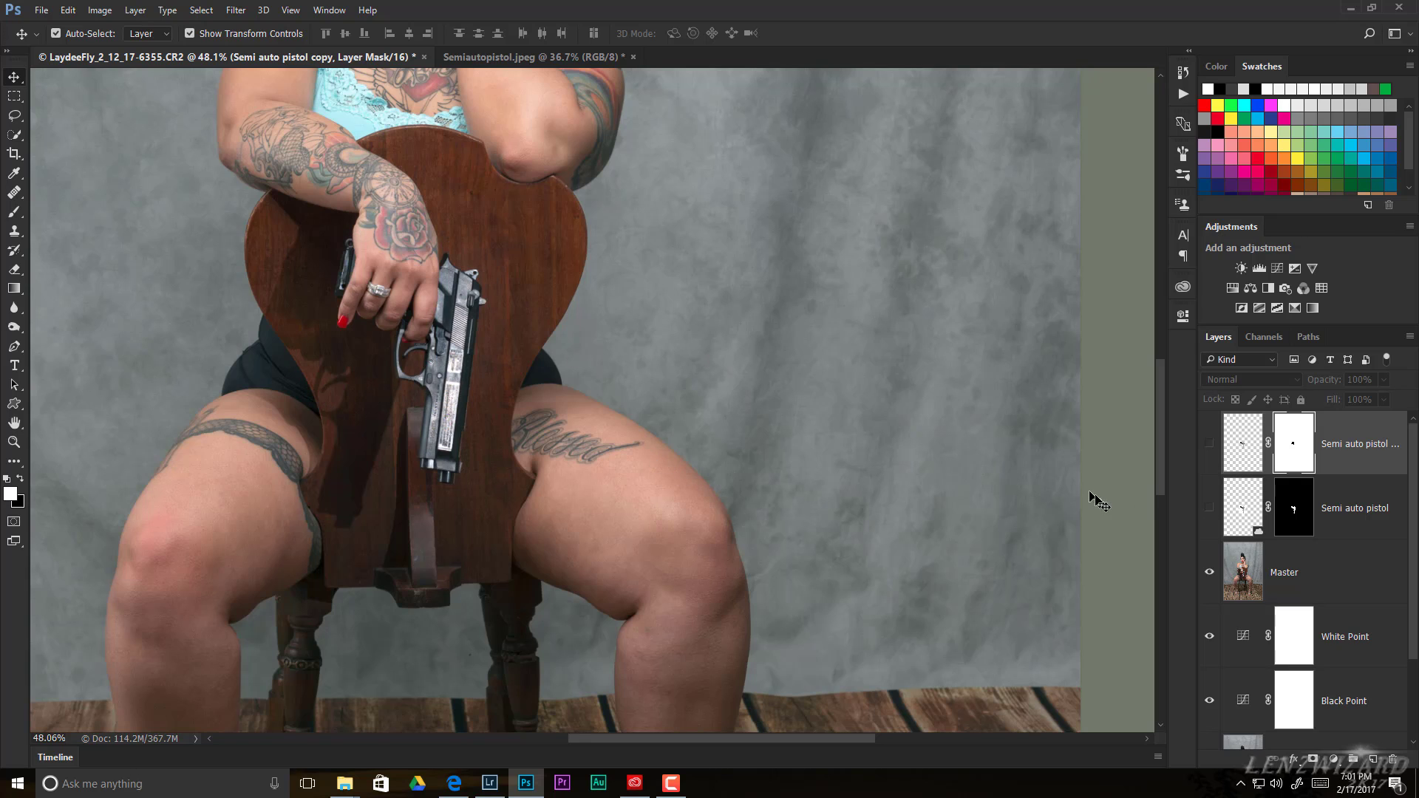
left_click(1209, 510)
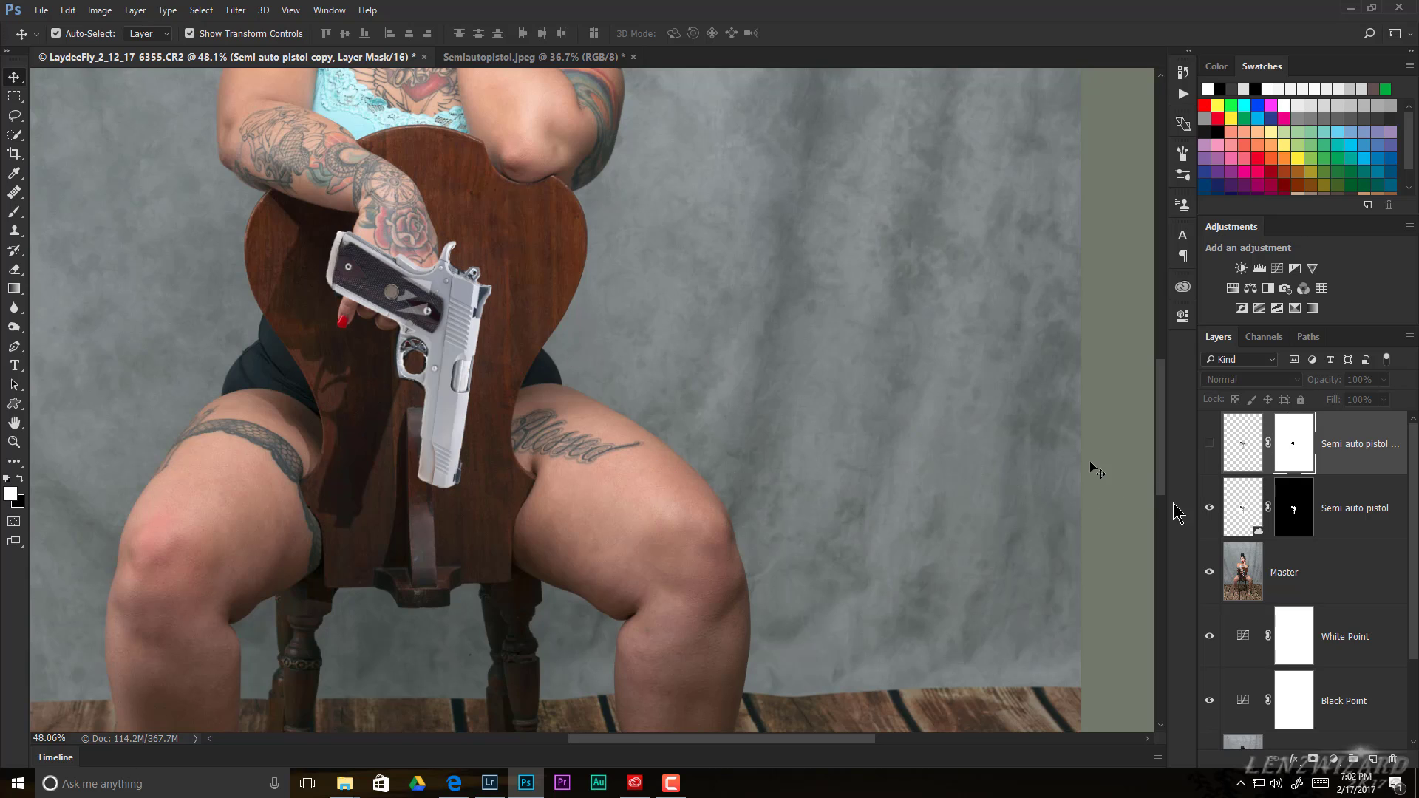
scroll(340, 285, "up", 3)
scroll(341, 272, "up", 1)
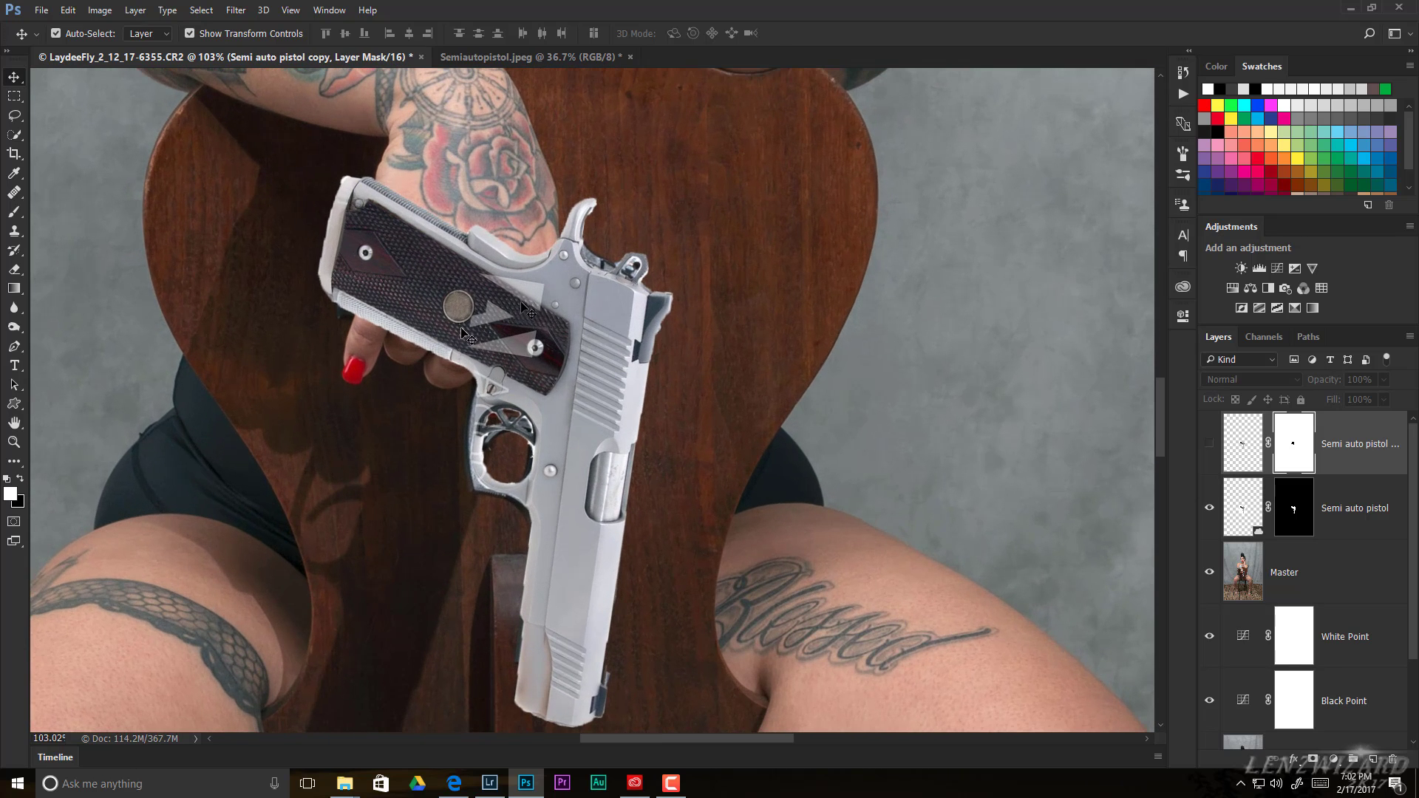
- Duplicate the Background layer of Semiautopistol.jpeg and add a Brightness/Contrast adjustment layer above the copy
left_click(518, 58)
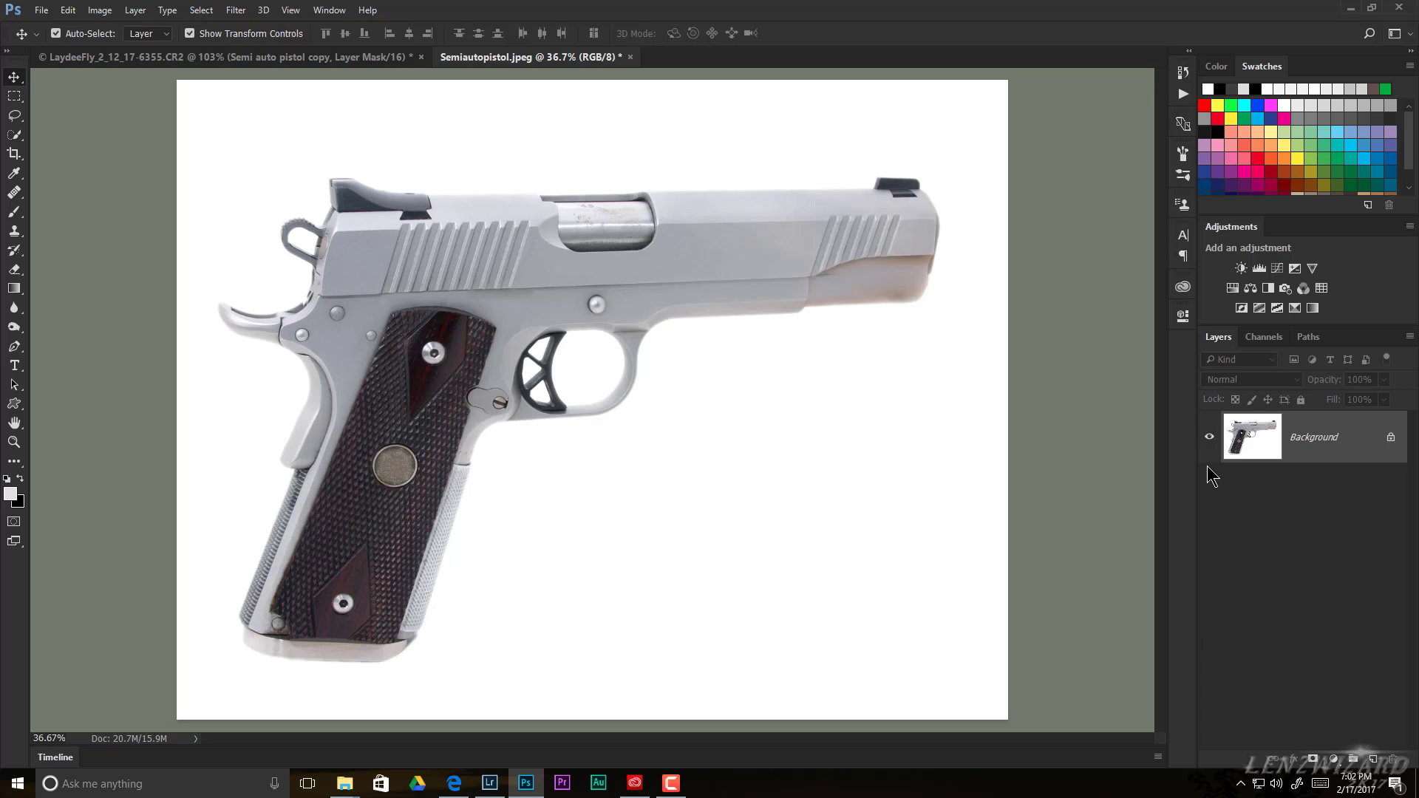
key("ctrl+j")
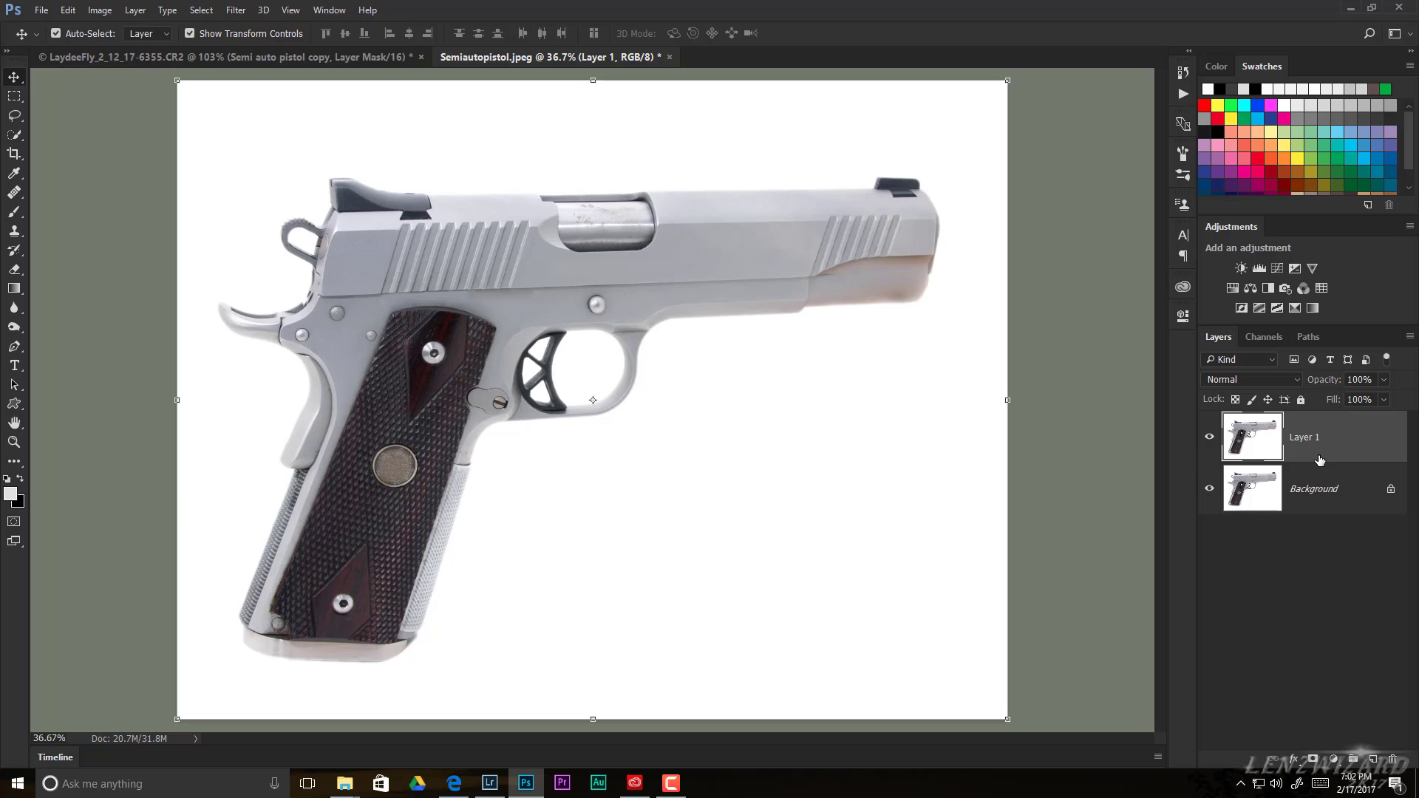
left_click(1242, 269)
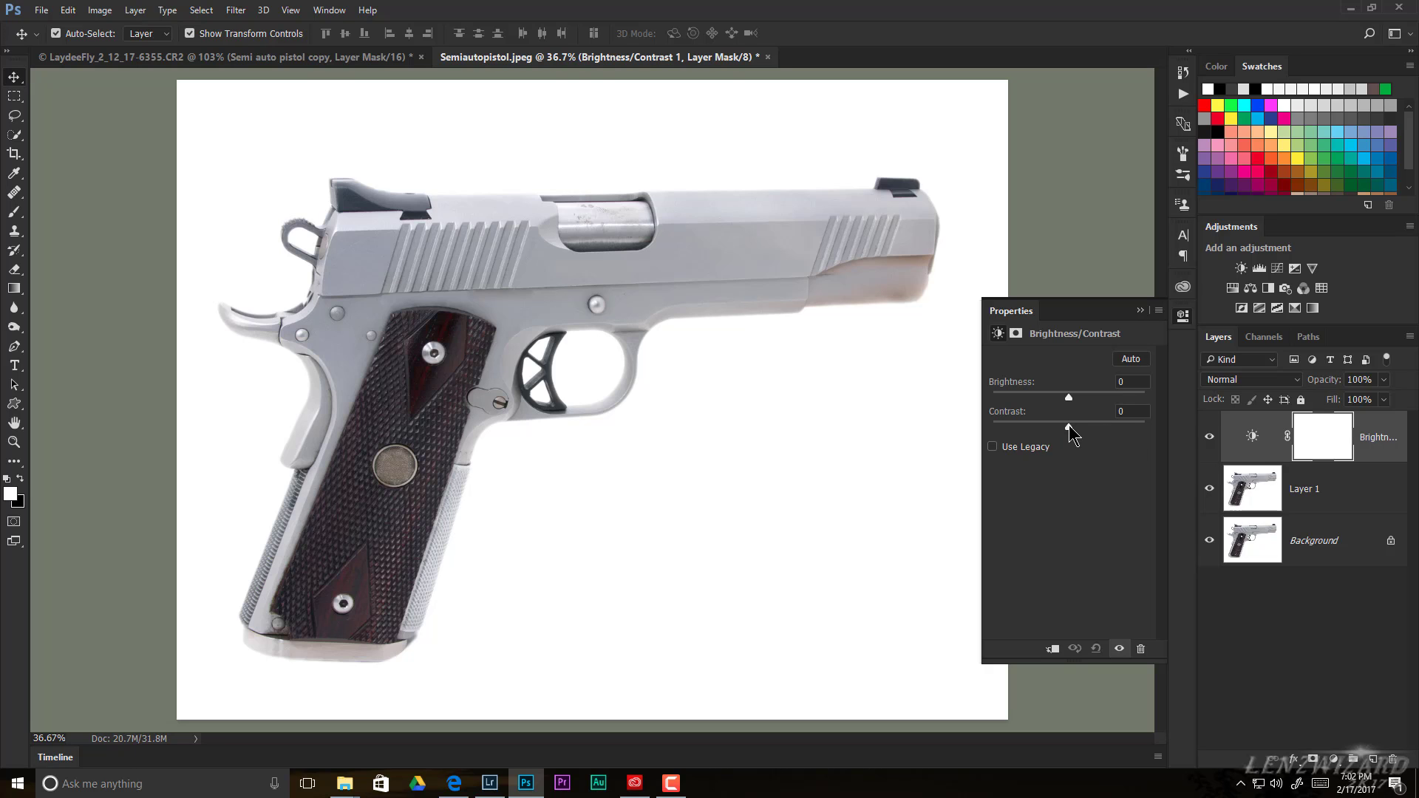
- Set the adjustment's contrast to 69 and brightness to -102, and compare the pistol with and without it
left_click_drag(1068, 426, 1091, 426)
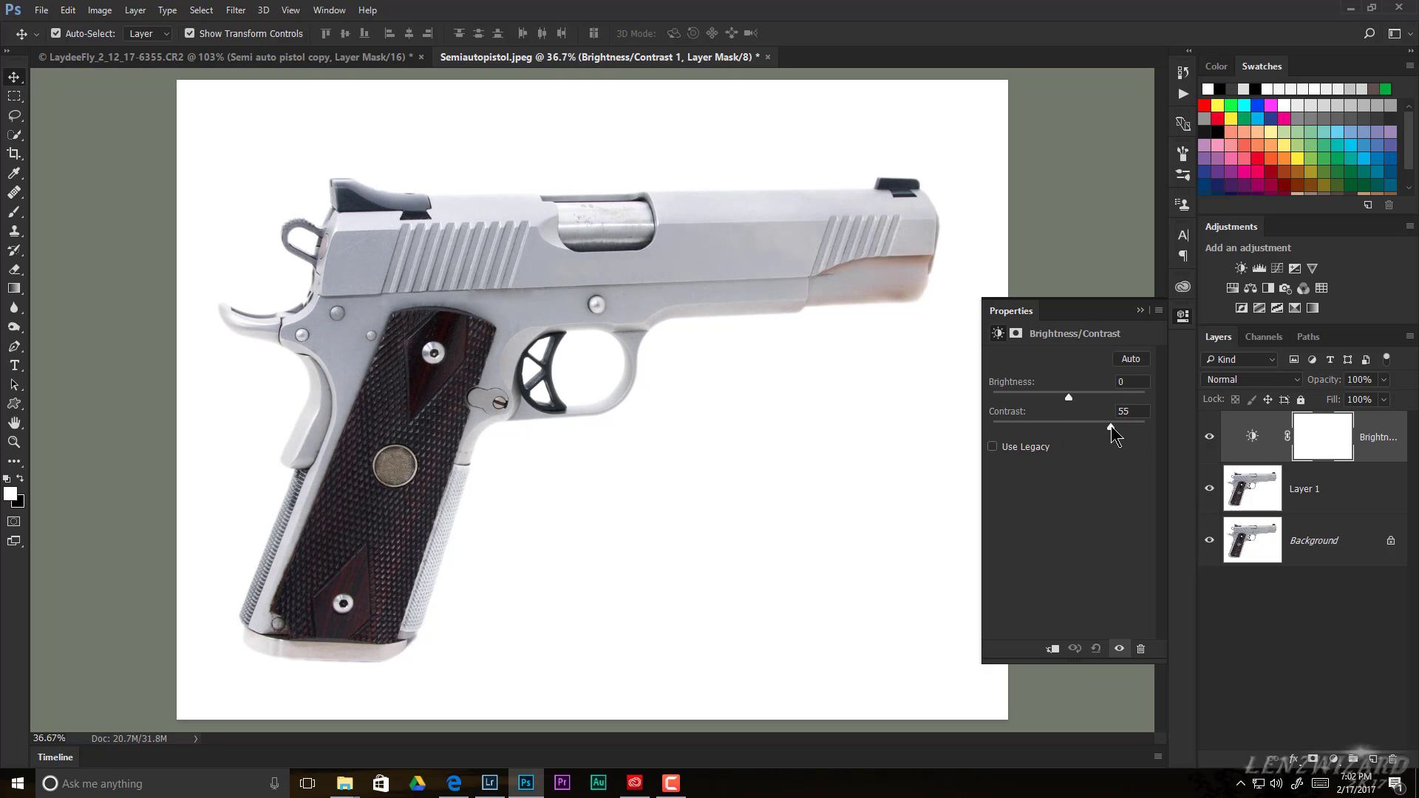
left_click_drag(1122, 427, 1018, 407)
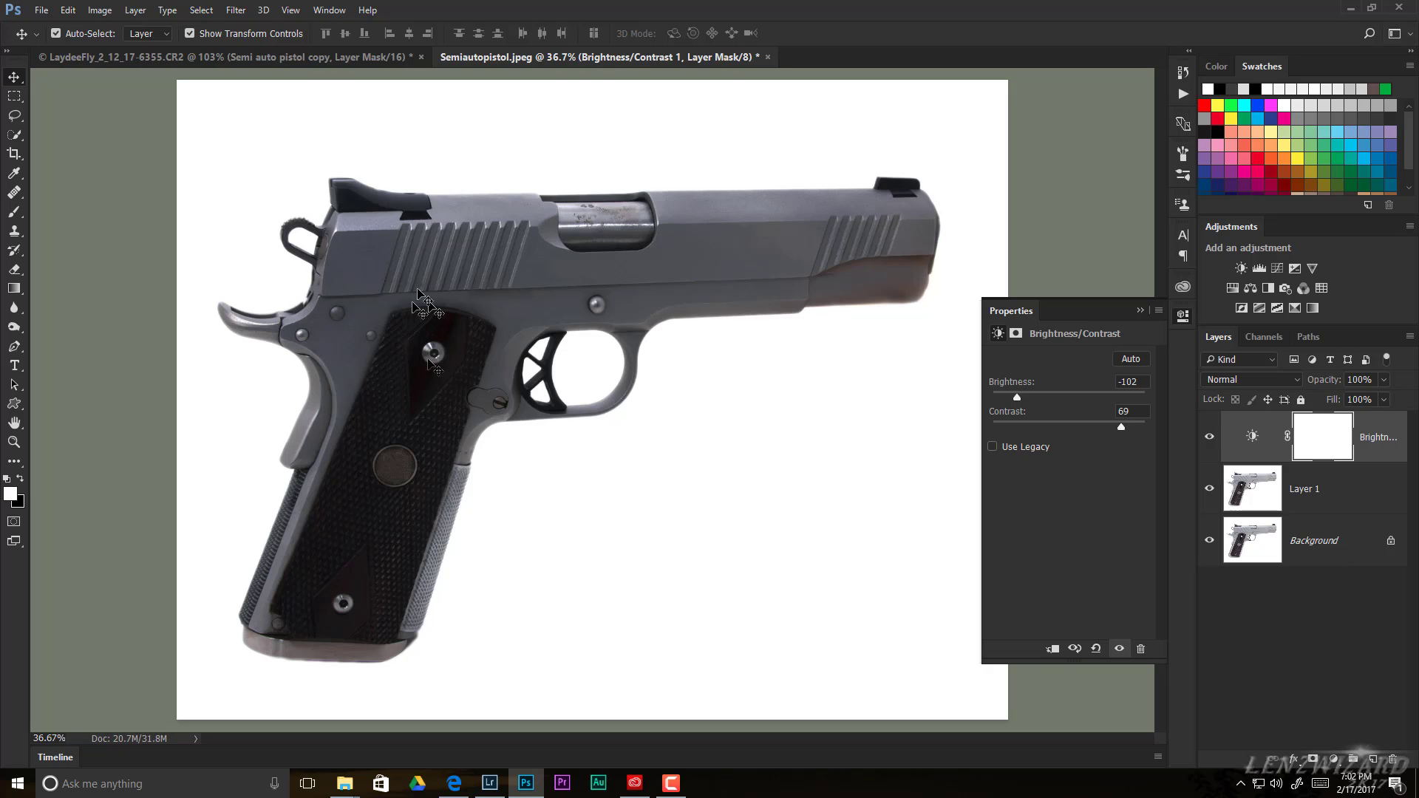
left_click(1209, 439)
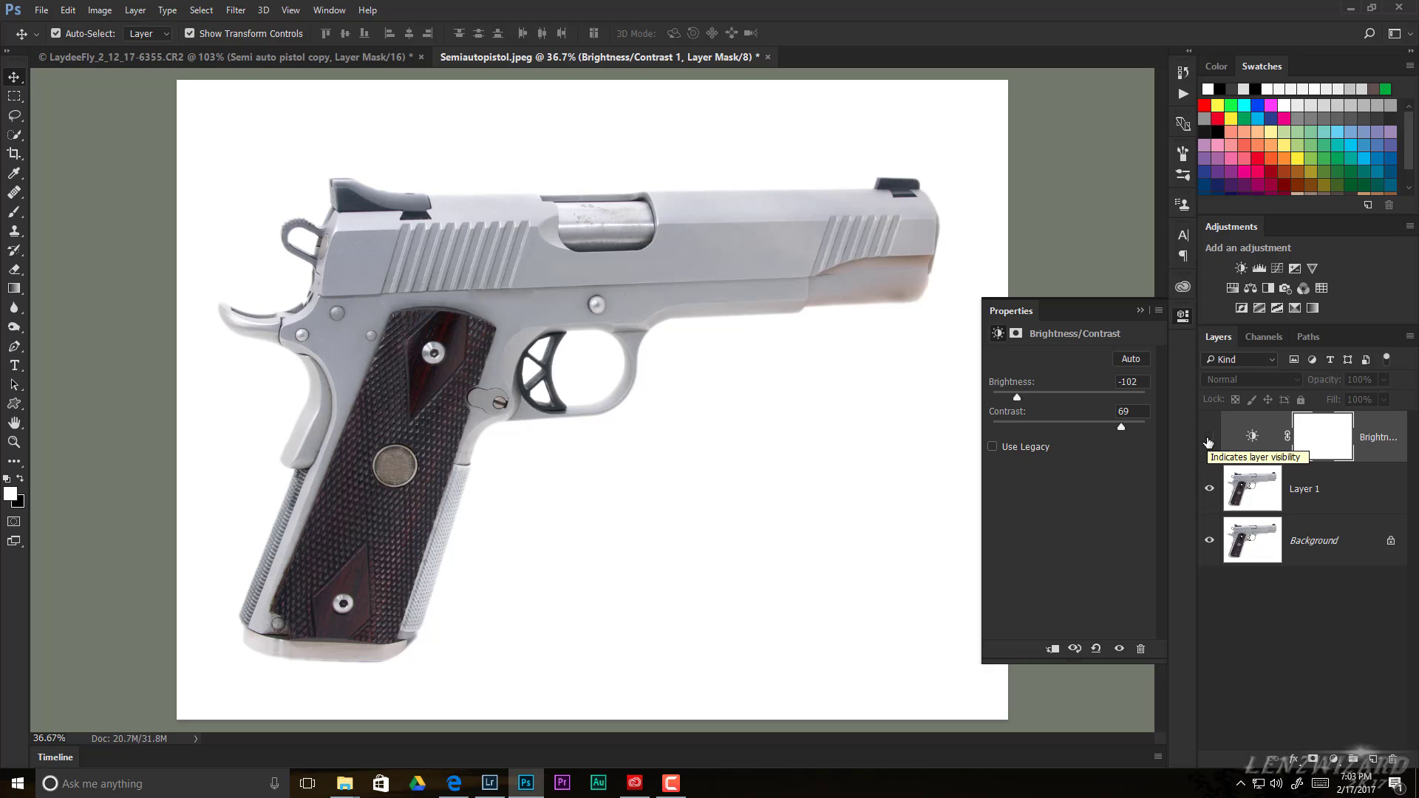
left_click(1209, 440)
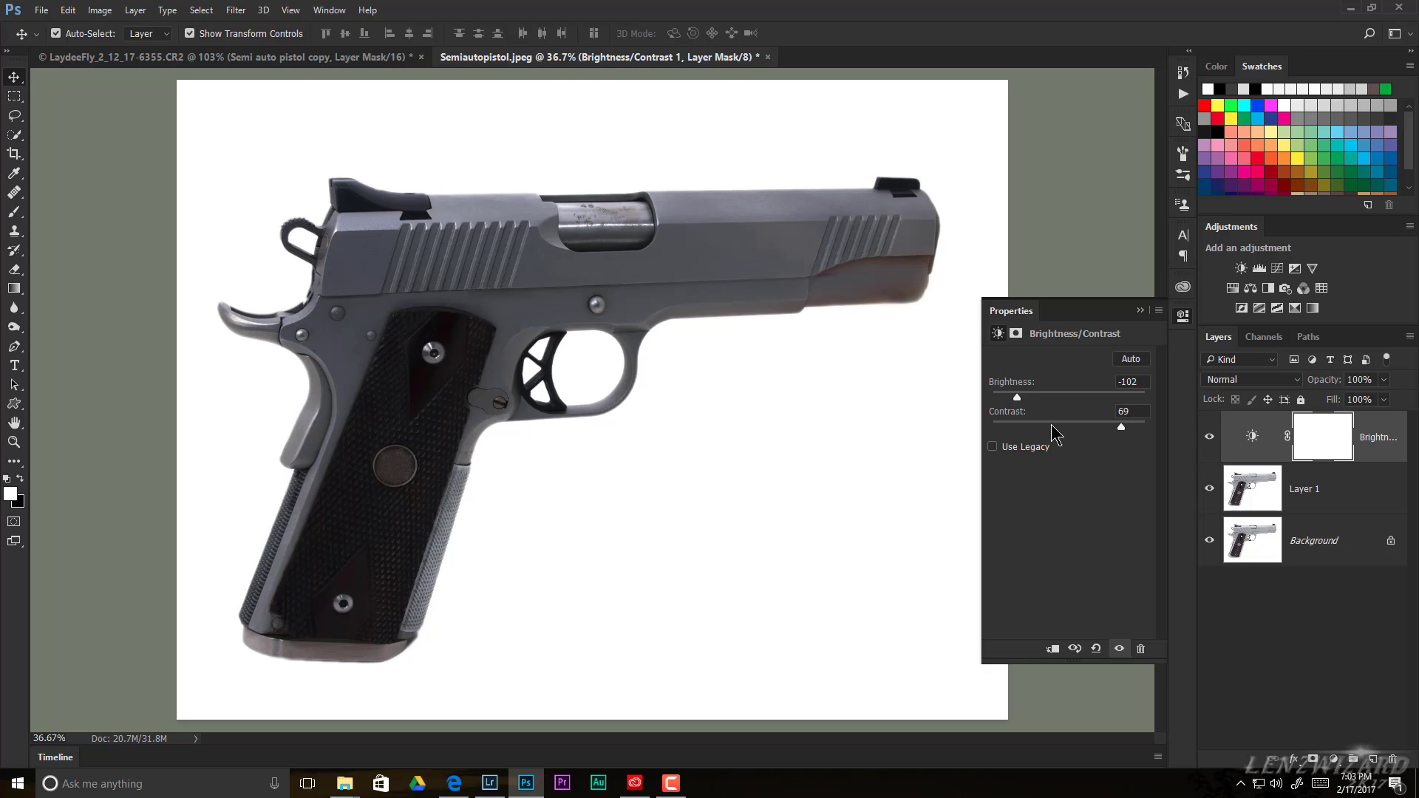
- Merge the Brightness/Contrast adjustment down into Layer 1 and open the merged layer in Topaz ReMask 5
left_click(1388, 453)
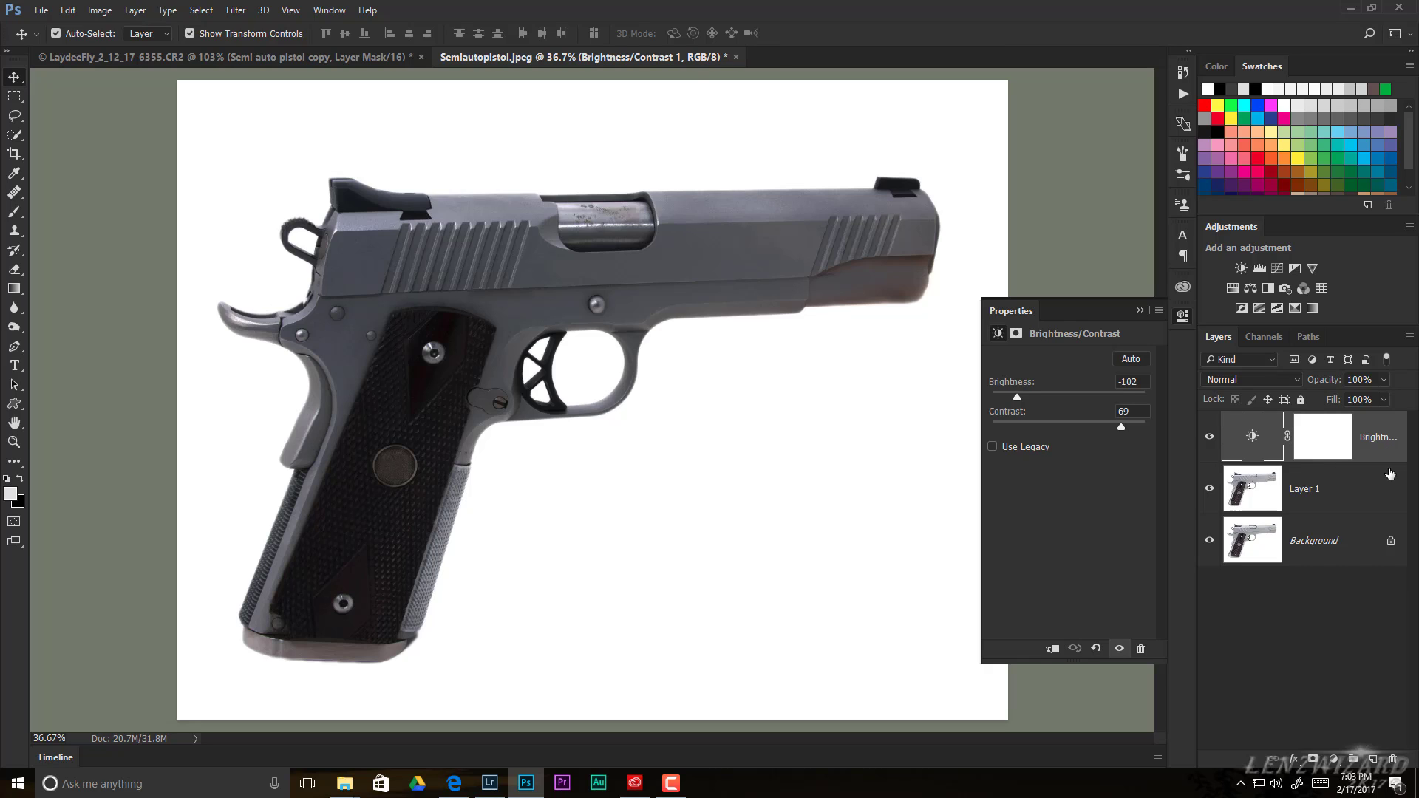
key("ctrl+e")
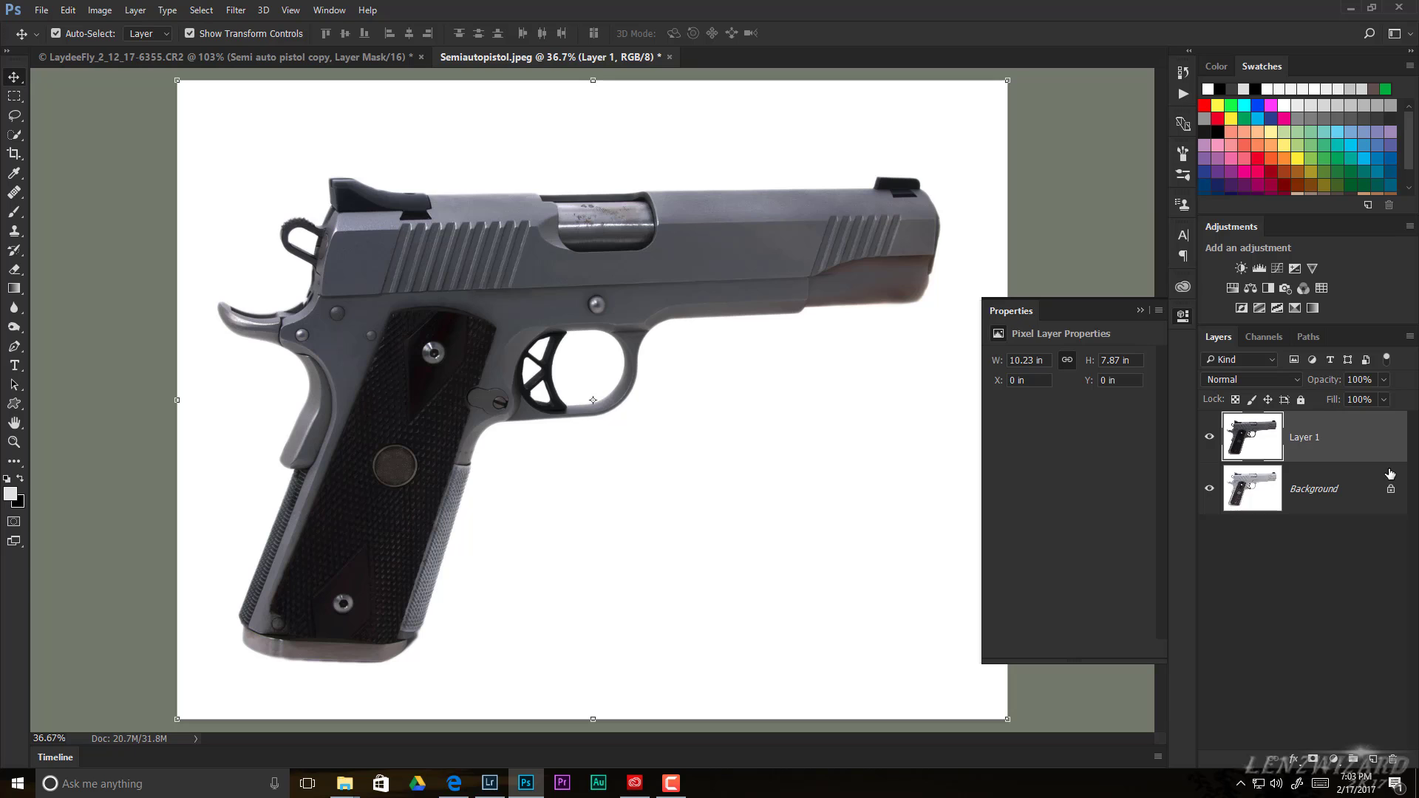
left_click(236, 9)
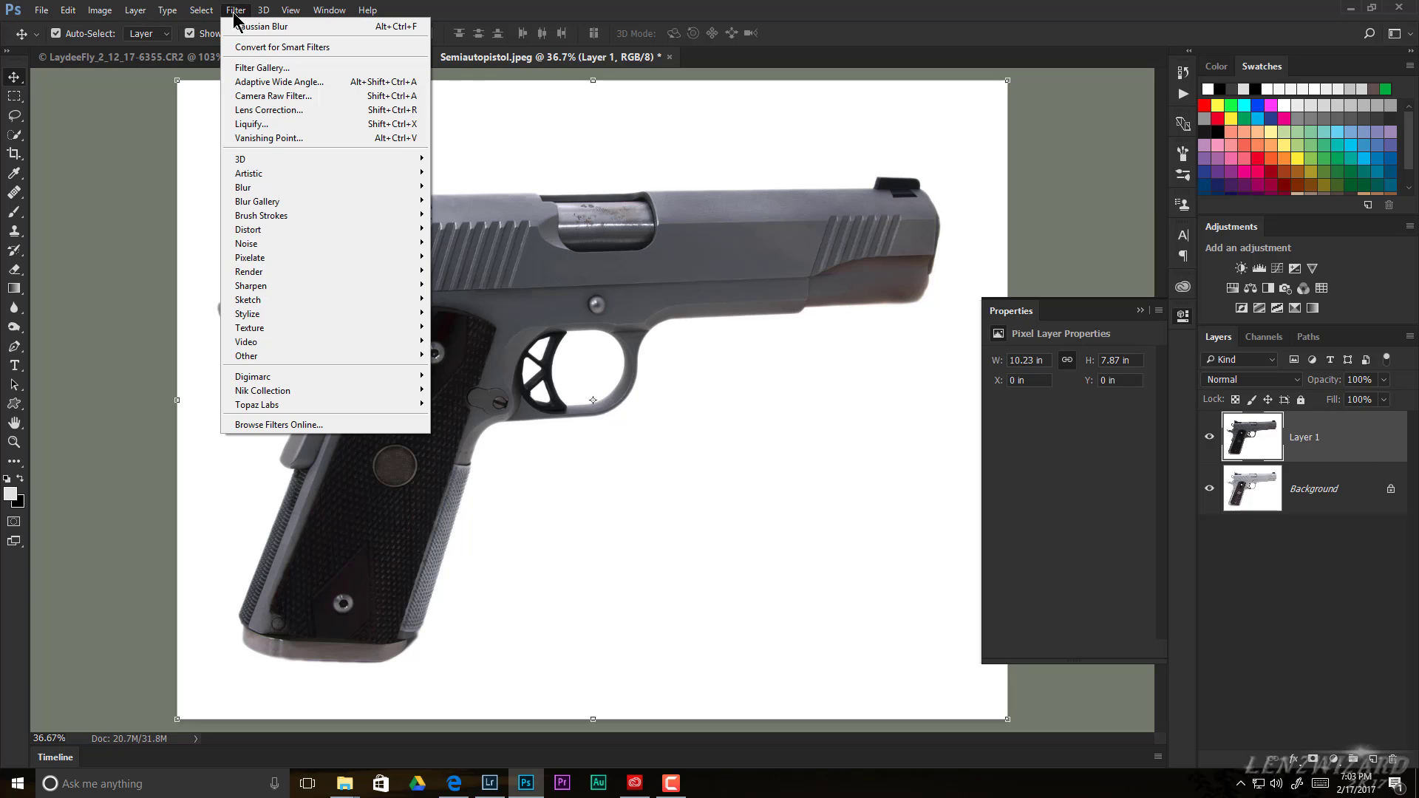
mouse_move(317, 411)
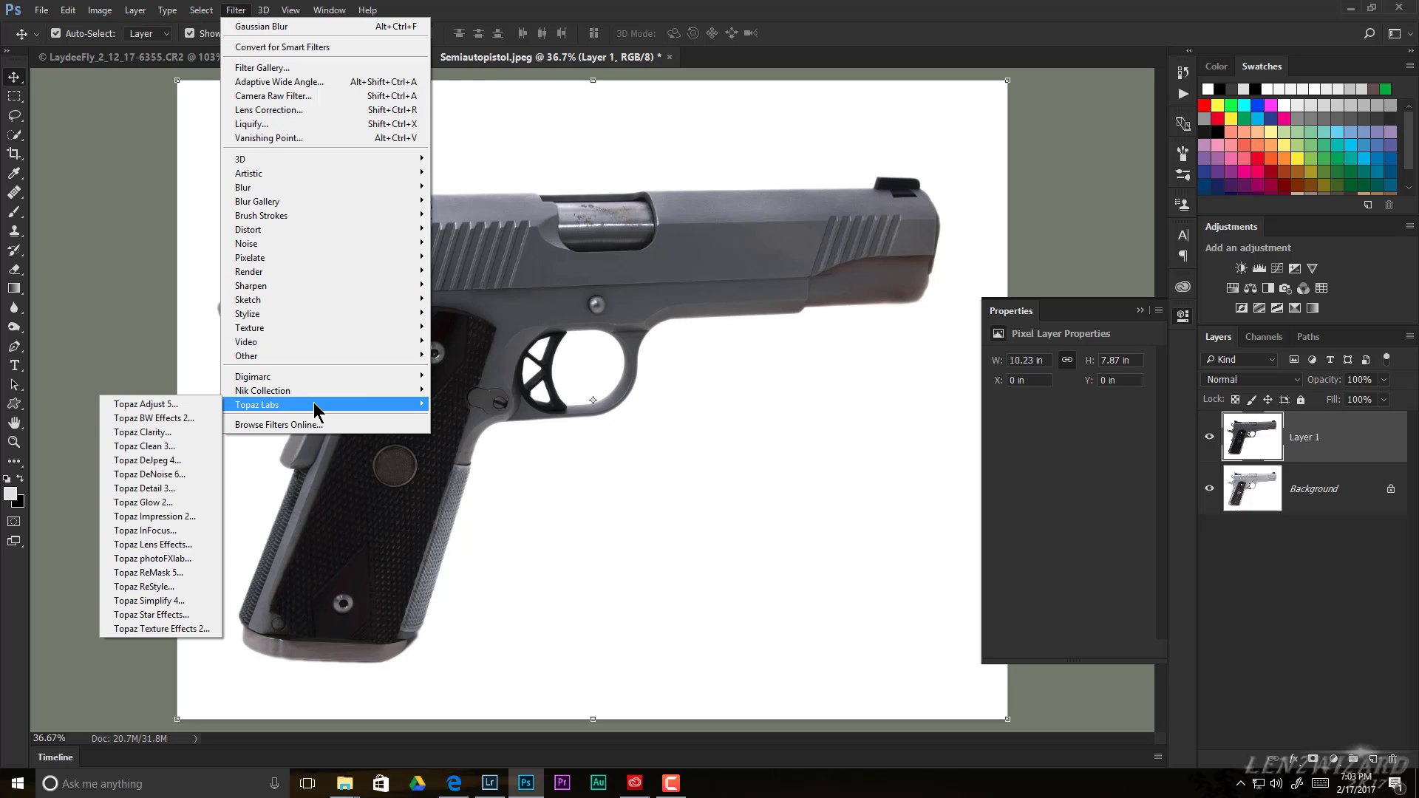
left_click(190, 577)
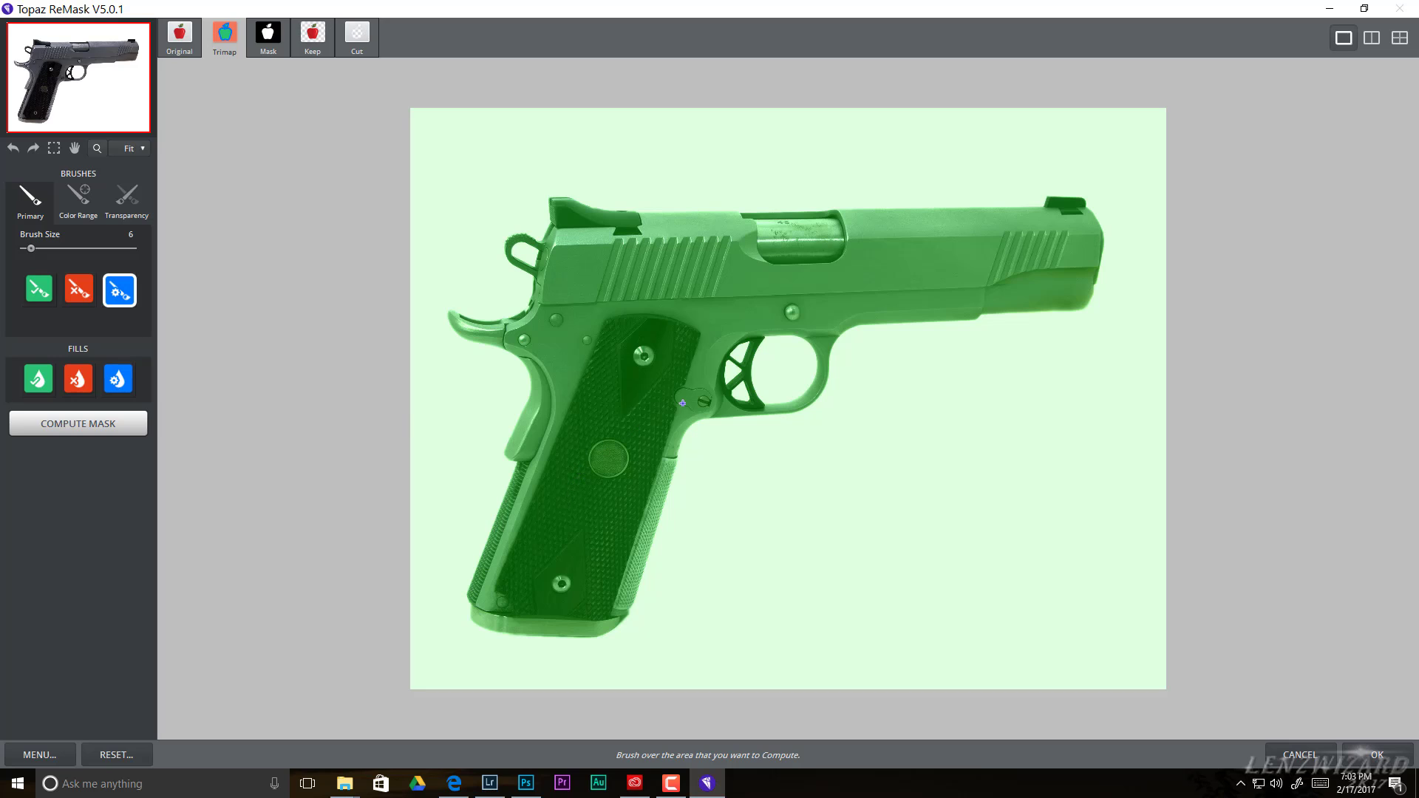
- Trace the pistol's edge along the slide top, around the muzzle and under the trigger guard with the compute brush at size 80
scroll(1270, 311, "up", 1)
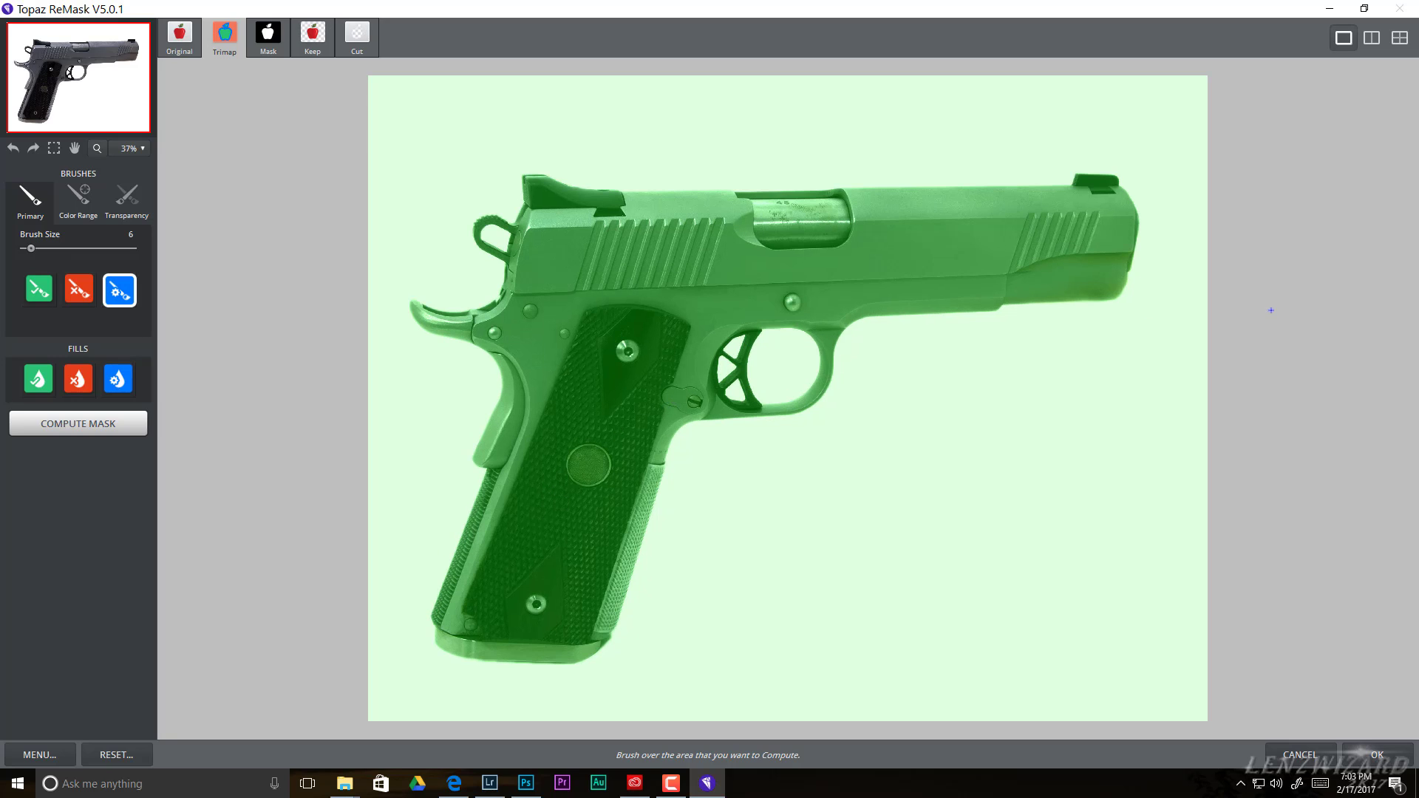
scroll(1271, 310, "up", 1)
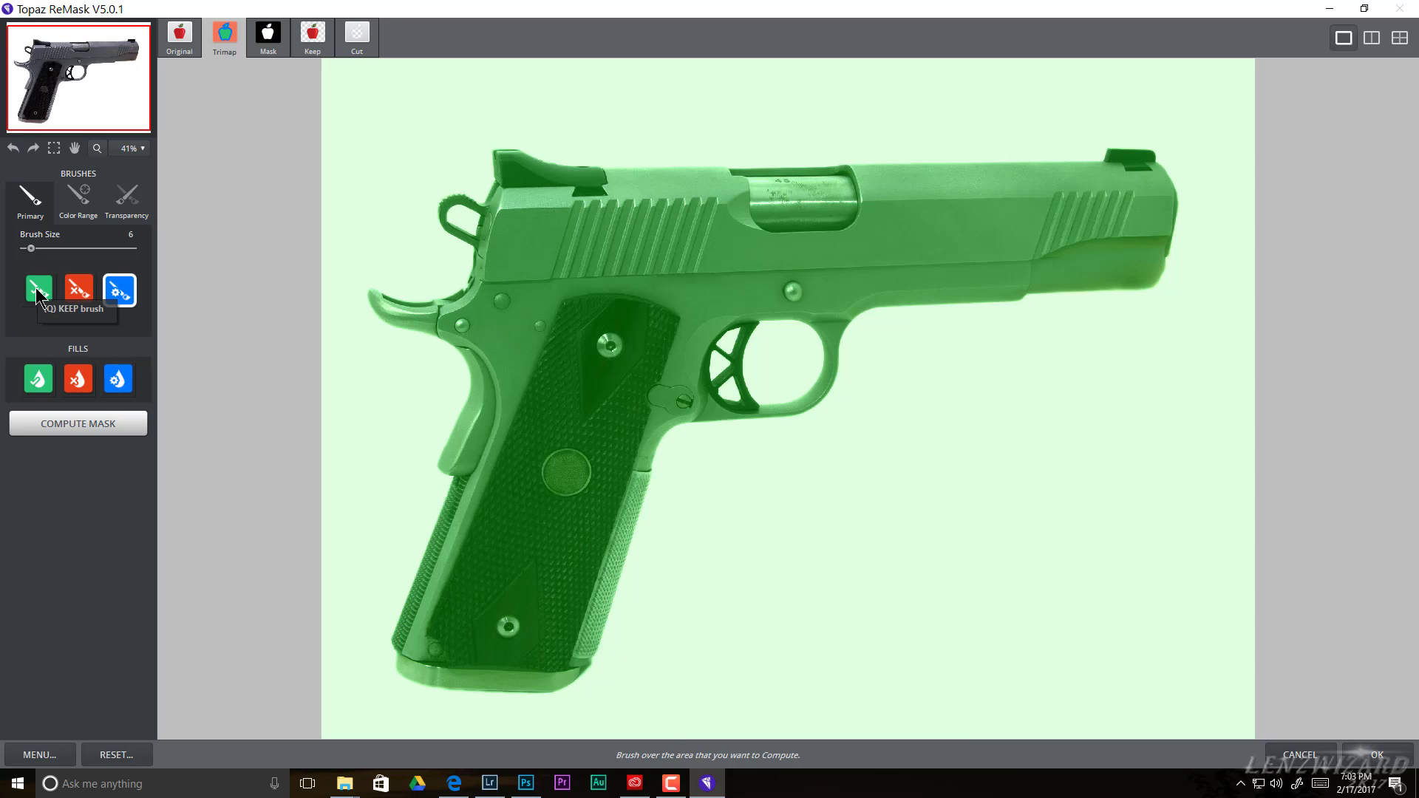
left_click(125, 304)
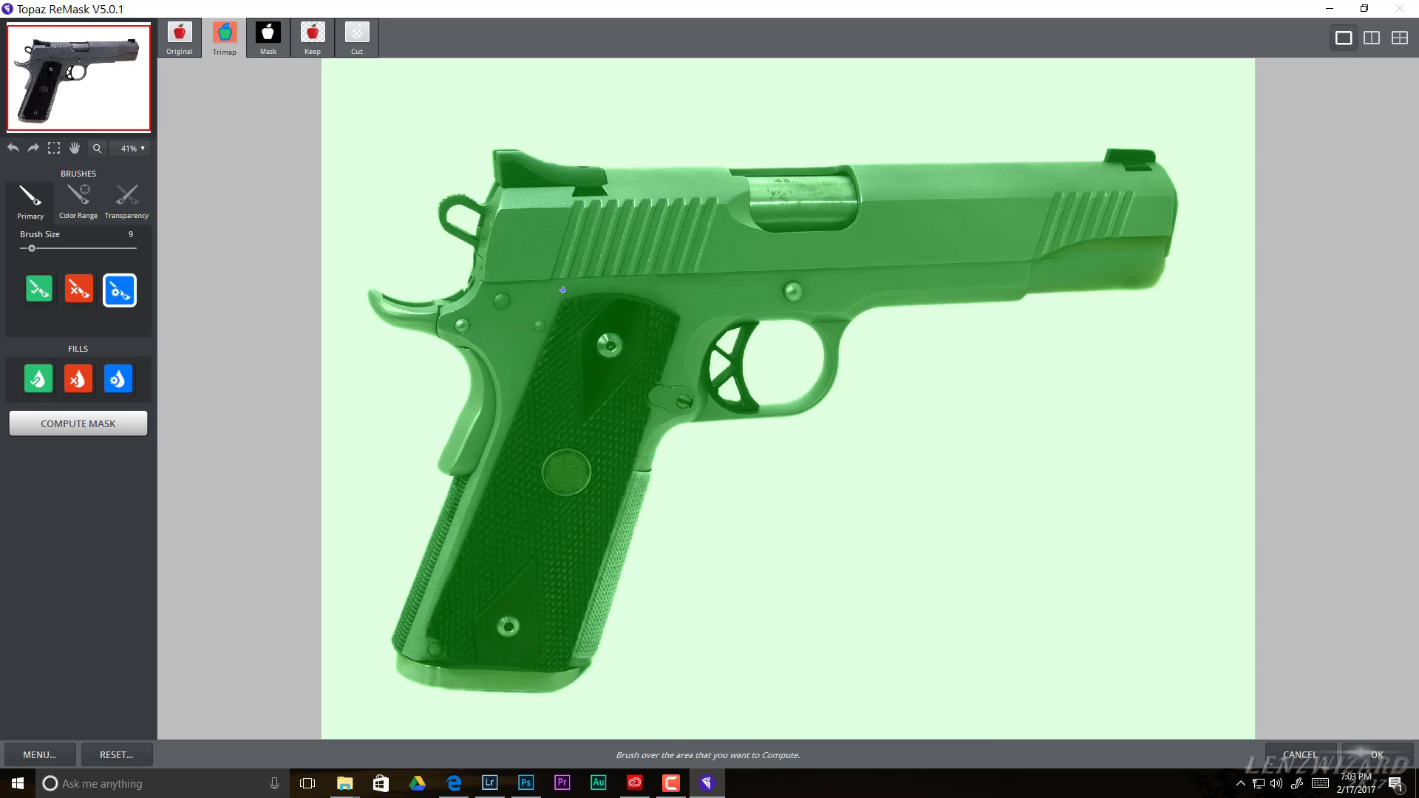
key("[")
key("bracketright")
key("bracketright")
key("bracketright")
key("bracketright")
key("bracketright")
key("bracketright")
key("bracketright")
left_click(616, 165)
left_click(1103, 153, "shift")
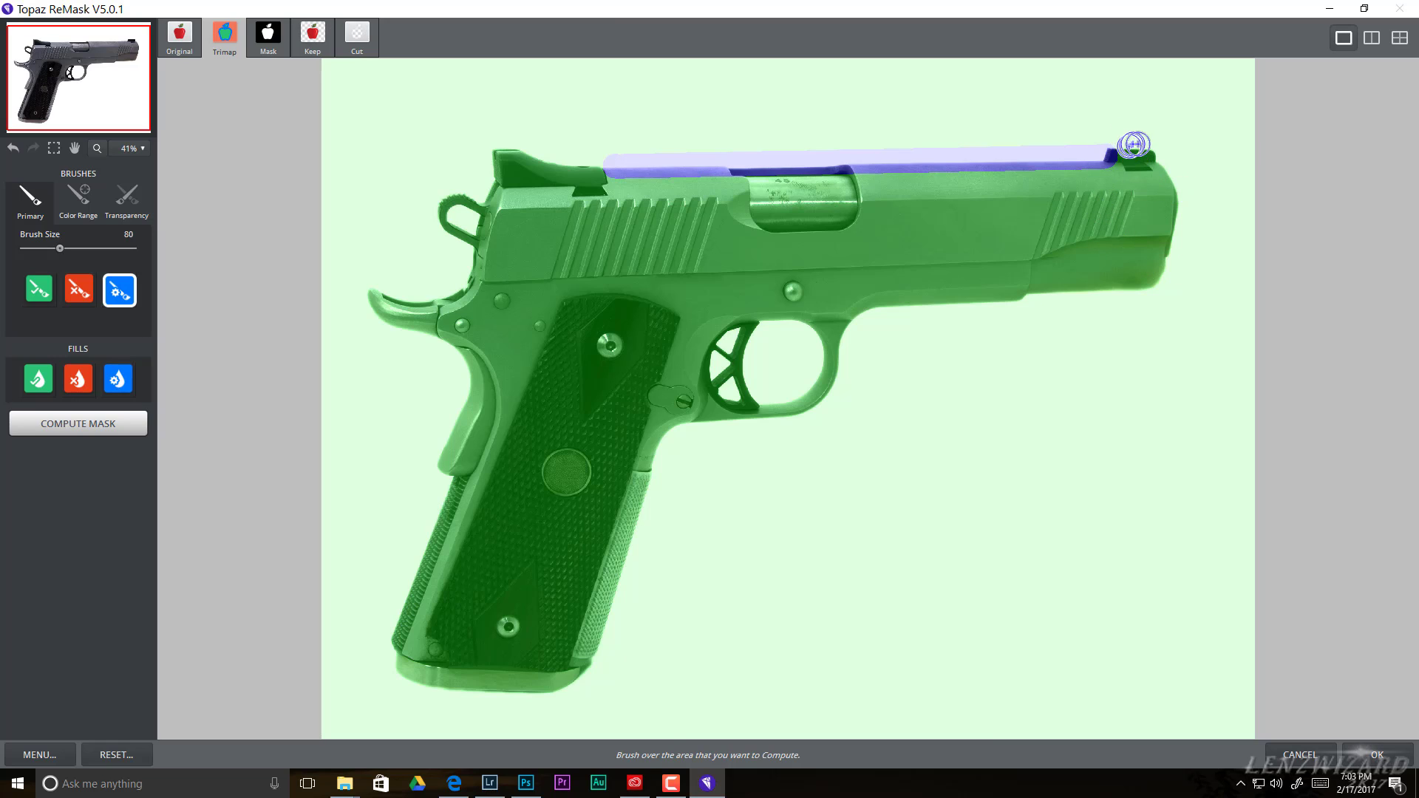
mouse_move(1119, 145)
left_mouse_down()
mouse_move(1152, 150)
mouse_move(1170, 181)
mouse_move(1151, 289)
mouse_move(884, 312)
mouse_move(861, 324)
mouse_move(819, 405)
mouse_move(652, 443)
left_mouse_up()
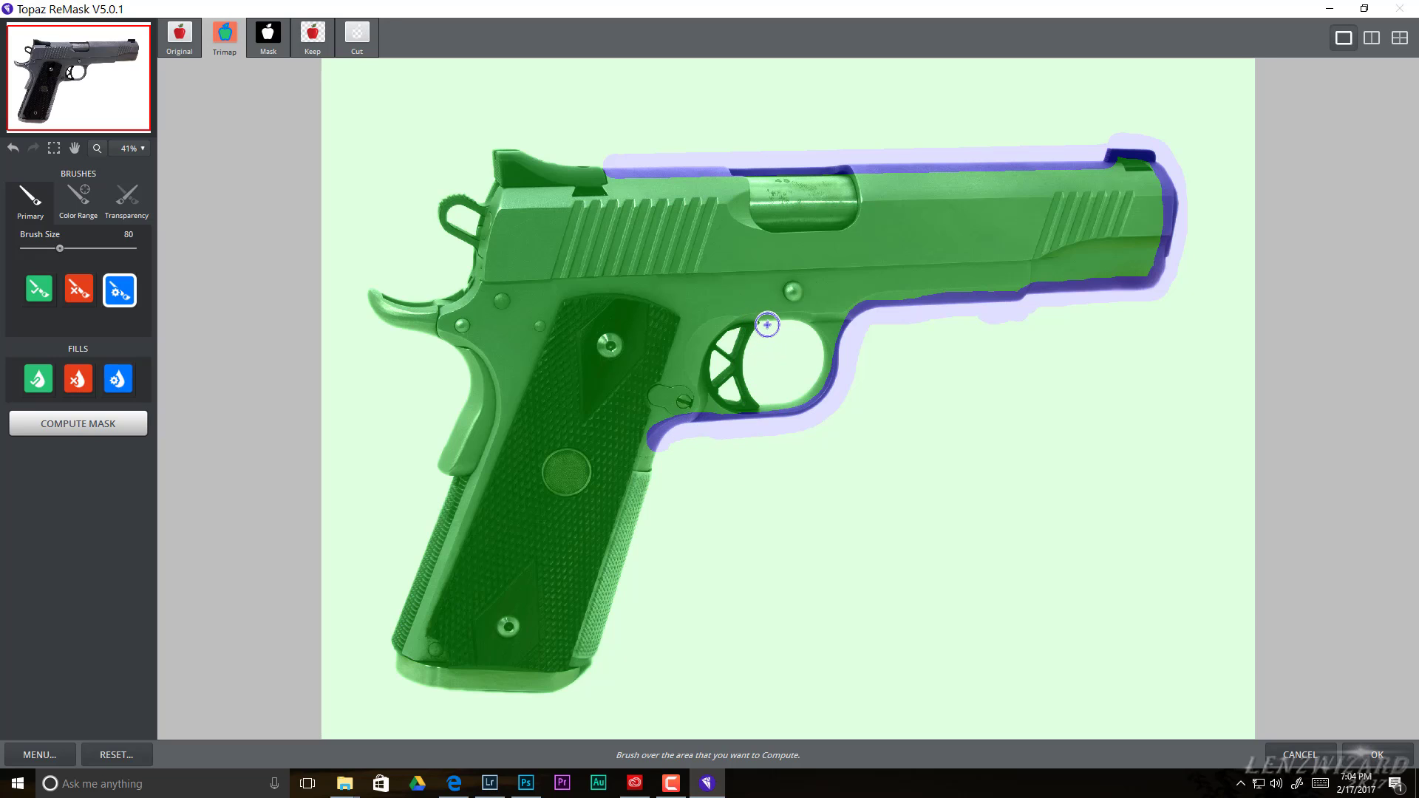
- Mark the inner edges of the trigger guard, the trigger cutouts and the hammer hole with the compute brush at size 50
key("bracketleft")
key("bracketleft")
mouse_move(769, 325)
left_mouse_down()
mouse_move(813, 327)
mouse_move(821, 346)
mouse_move(812, 381)
mouse_move(778, 403)
mouse_move(748, 381)
mouse_move(755, 334)
left_mouse_up()
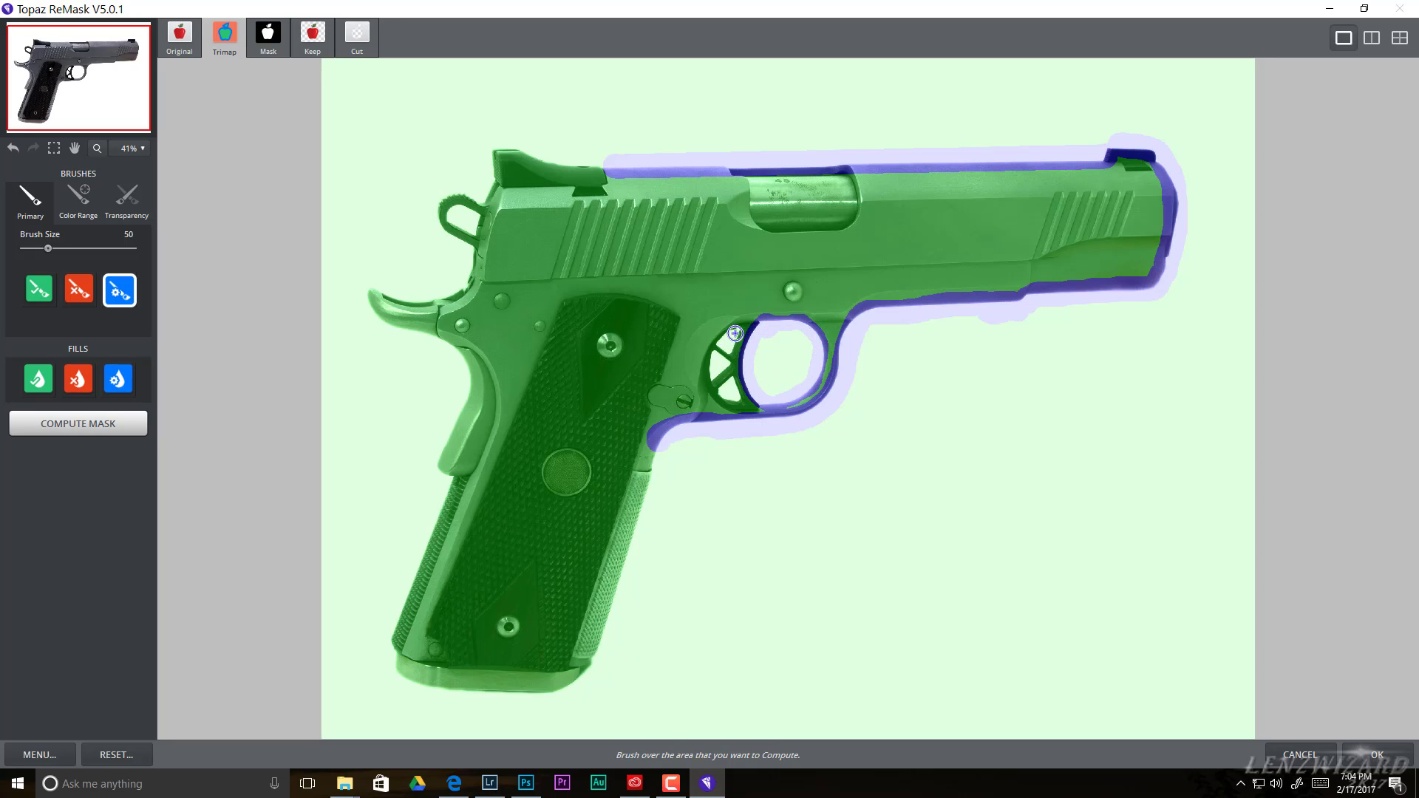
mouse_move(735, 333)
left_mouse_down()
mouse_move(716, 366)
mouse_move(712, 352)
mouse_move(725, 361)
mouse_move(709, 375)
mouse_move(724, 399)
left_mouse_up()
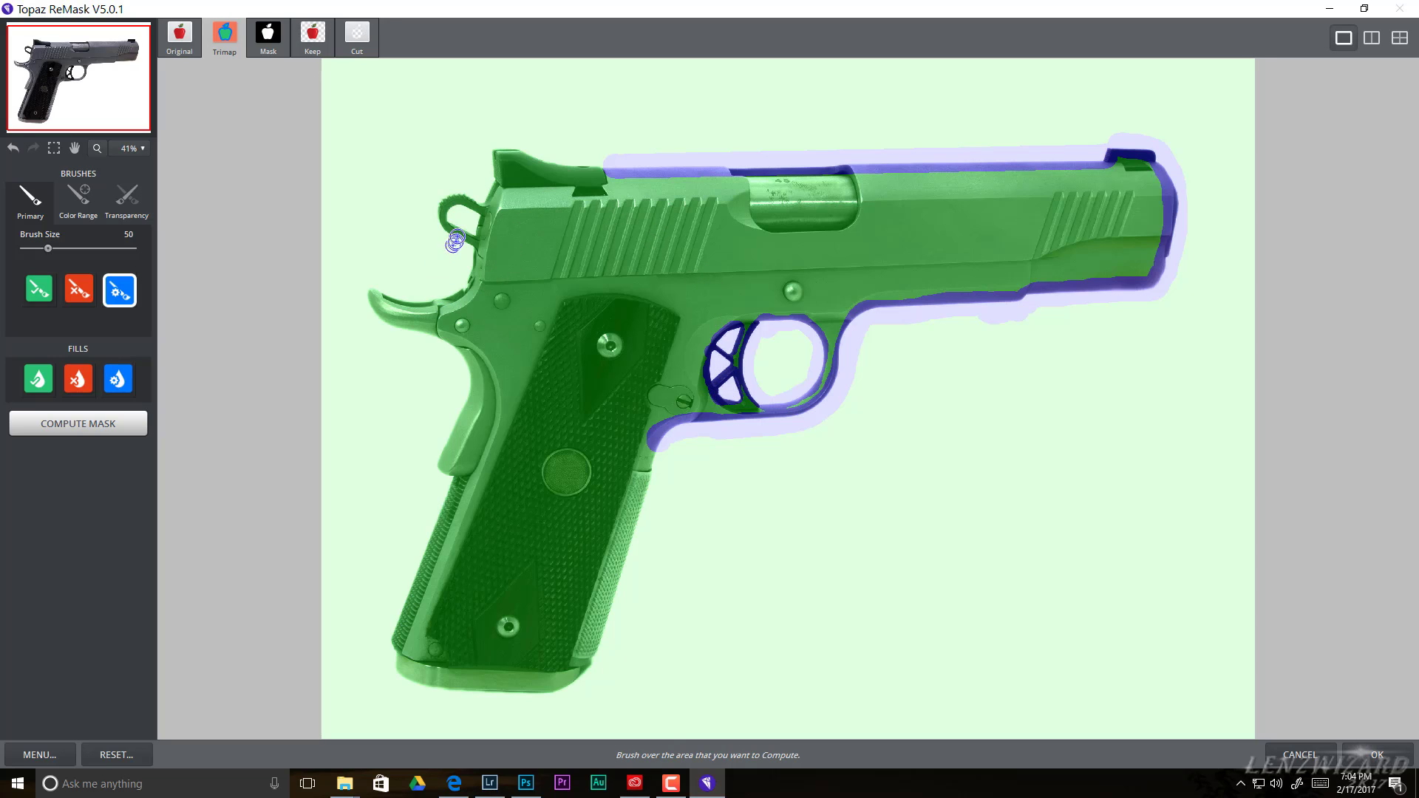
mouse_move(456, 208)
left_mouse_down()
mouse_move(474, 222)
mouse_move(466, 231)
mouse_move(453, 212)
mouse_move(474, 215)
left_mouse_up()
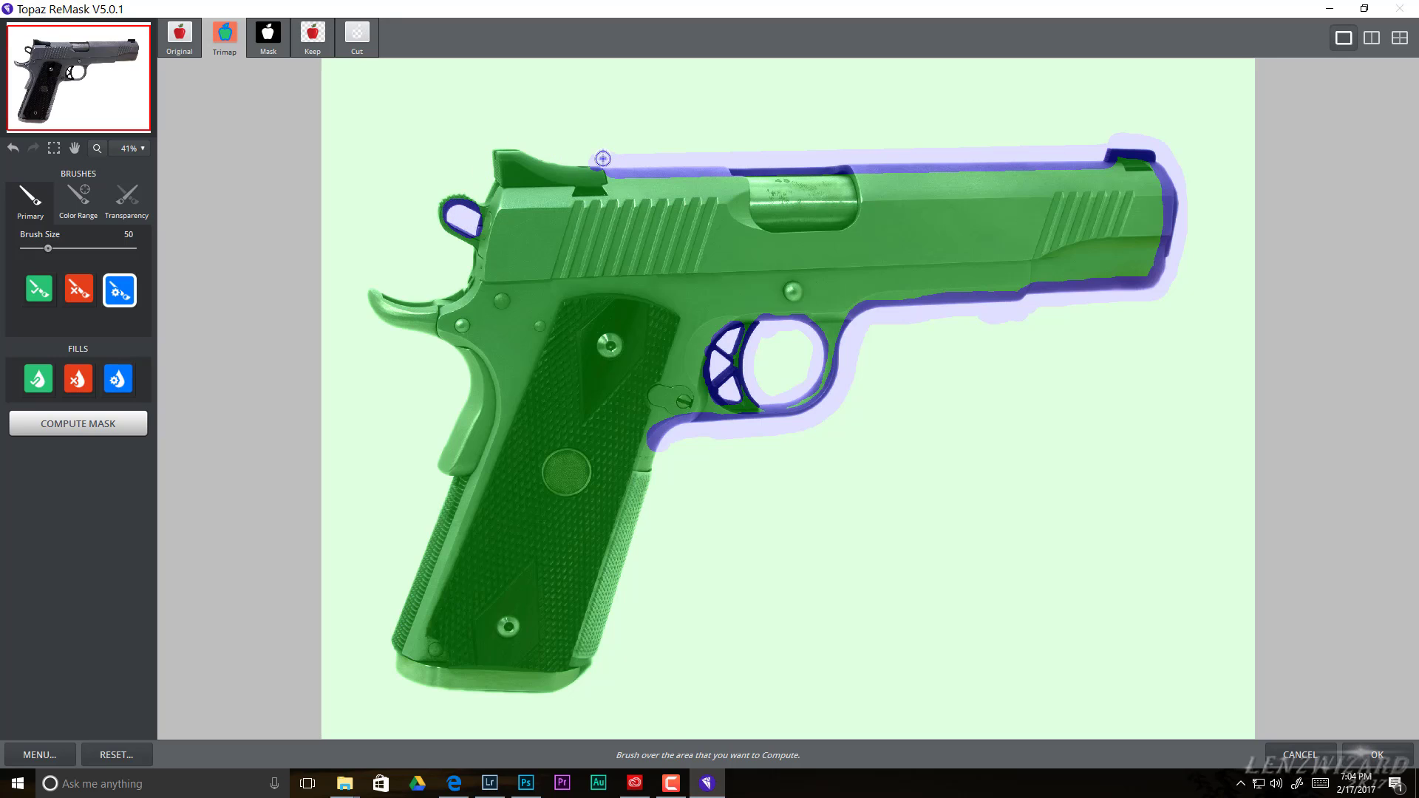
- Complete the compute outline around the rear sight, hammer, beavertail and whole grip with brush size 70
key("bracketright")
key("bracketright")
mouse_move(599, 161)
left_mouse_down()
mouse_move(515, 146)
mouse_move(482, 198)
left_mouse_up()
mouse_move(460, 186)
left_mouse_down()
mouse_move(472, 255)
mouse_move(461, 279)
mouse_move(367, 291)
mouse_move(373, 321)
mouse_move(447, 342)
mouse_move(469, 378)
mouse_move(438, 473)
mouse_move(450, 481)
mouse_move(444, 499)
mouse_move(432, 484)
mouse_move(441, 507)
mouse_move(396, 620)
mouse_move(396, 677)
mouse_move(522, 694)
mouse_move(578, 685)
mouse_move(626, 594)
mouse_move(662, 449)
mouse_move(574, 681)
left_mouse_up()
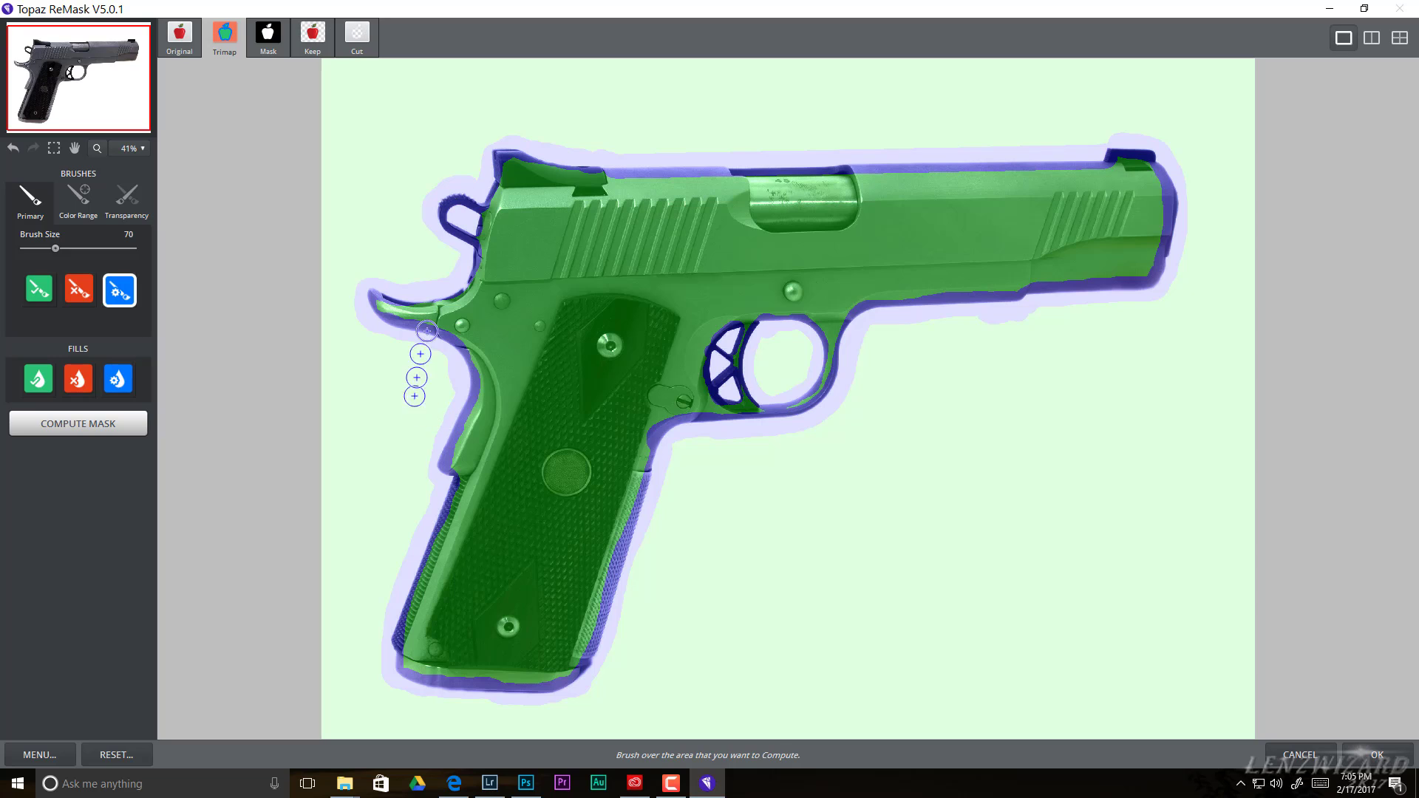
- Fill the trigger guard opening and the background outside the pistol outline as cut areas
left_click(79, 296)
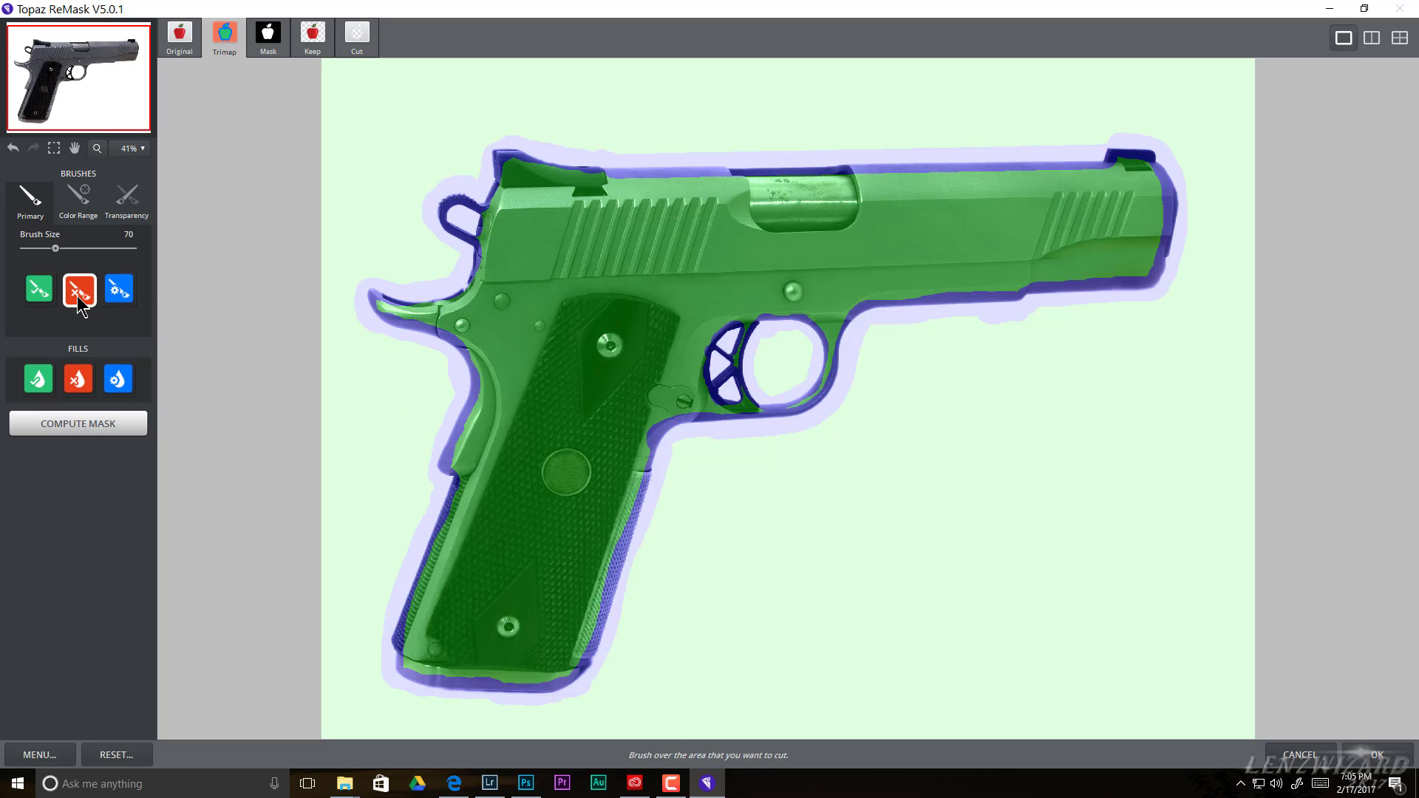
left_click(76, 383)
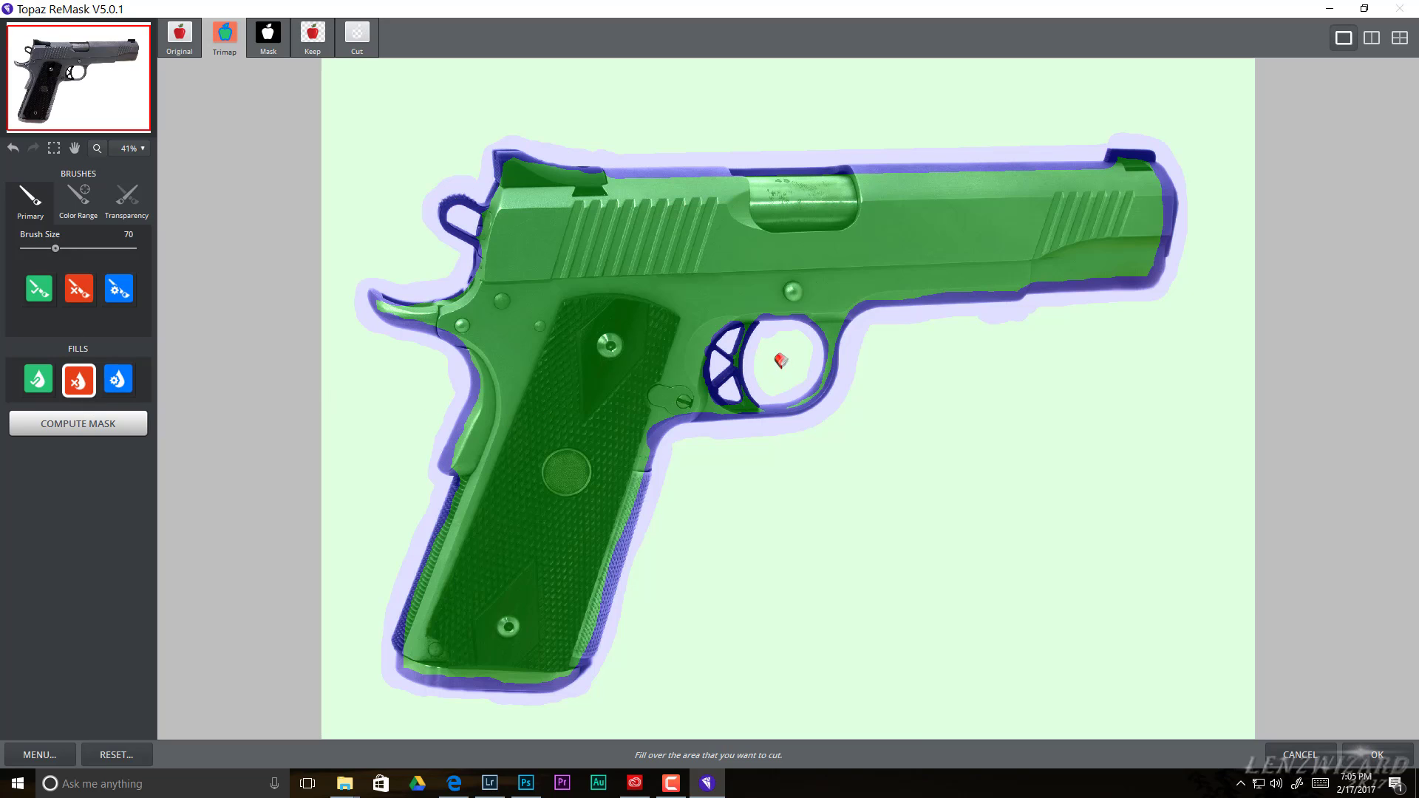
left_click(779, 360)
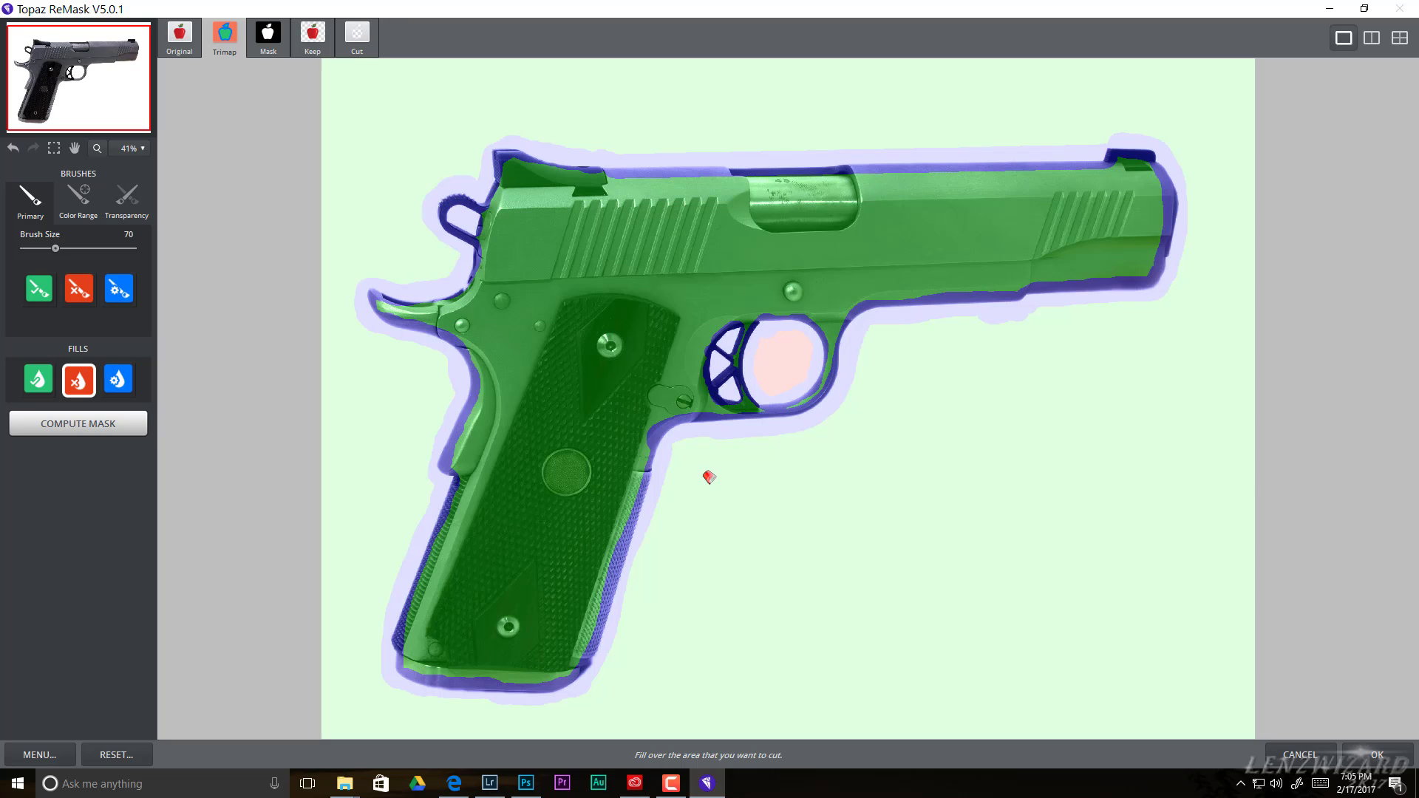
left_click(791, 567)
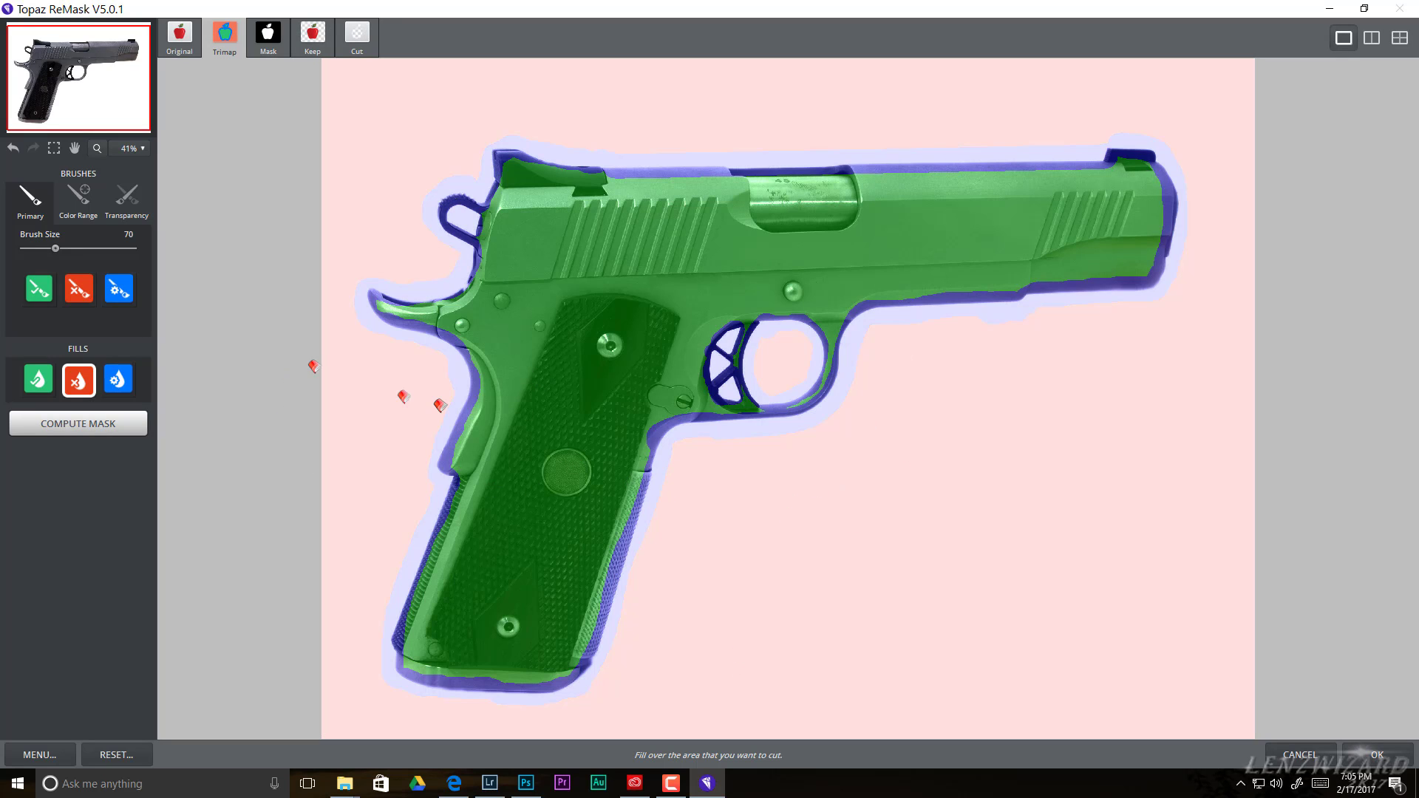
- Mark the centres of the three trigger cutouts as cut areas with brush size 15
left_click(79, 295)
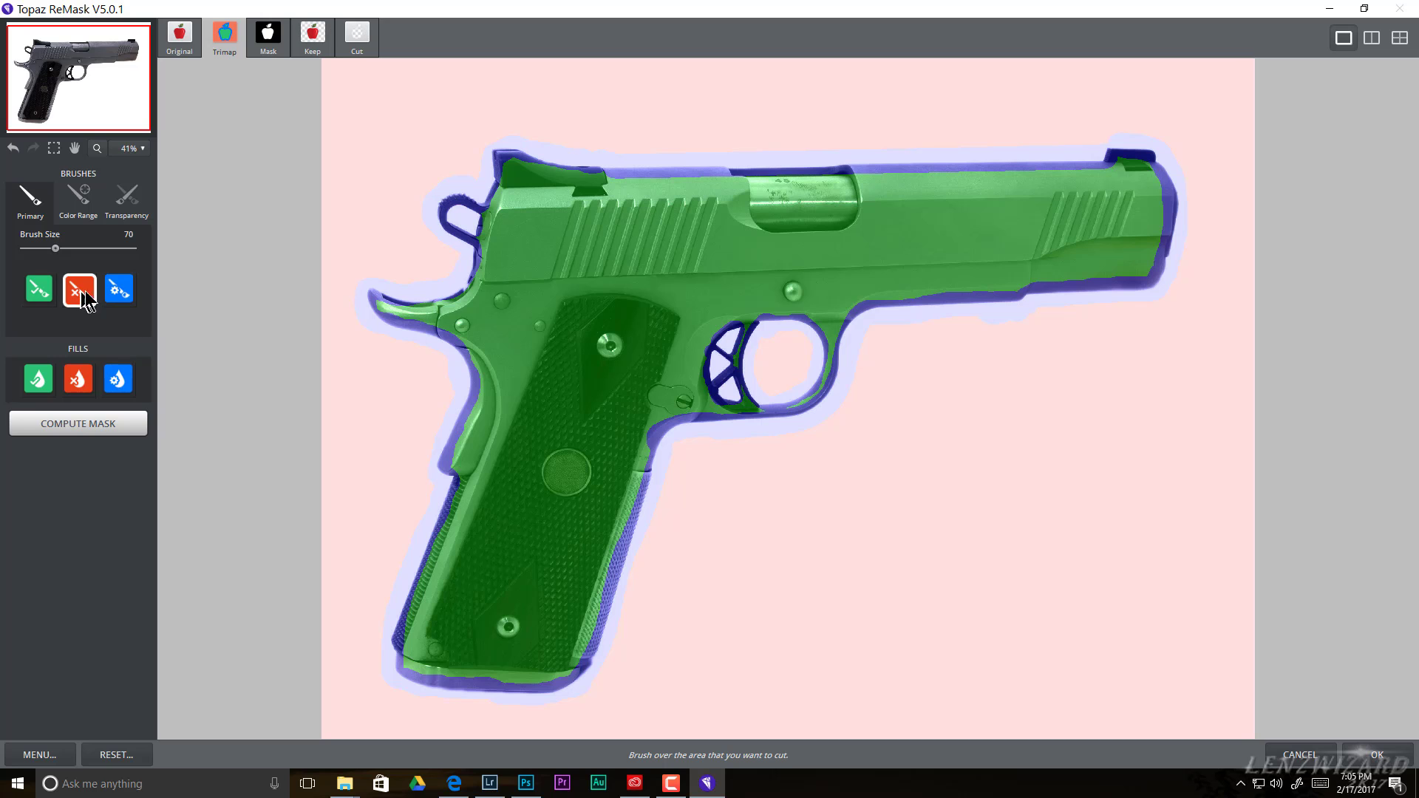
scroll(762, 410, "up", 1)
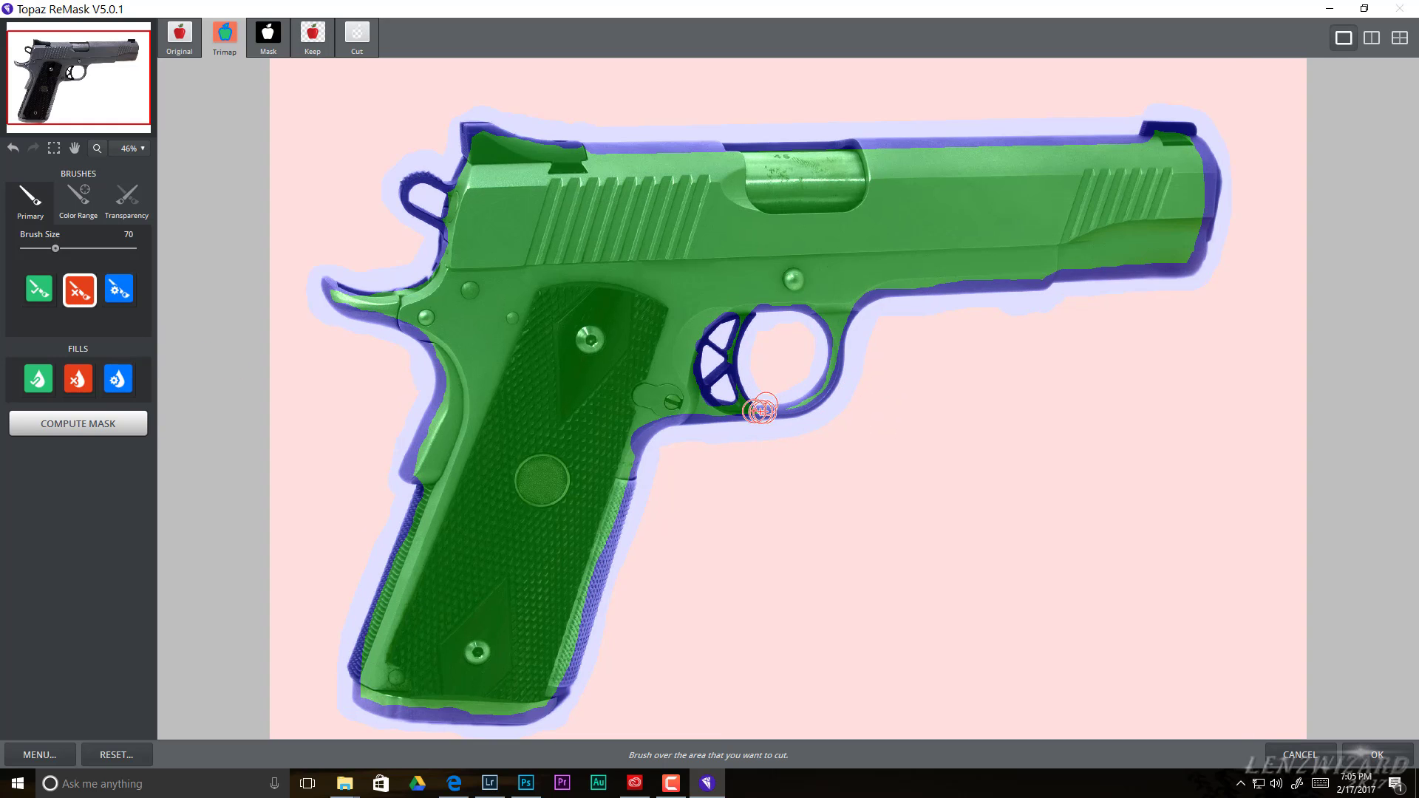
scroll(761, 411, "up", 5)
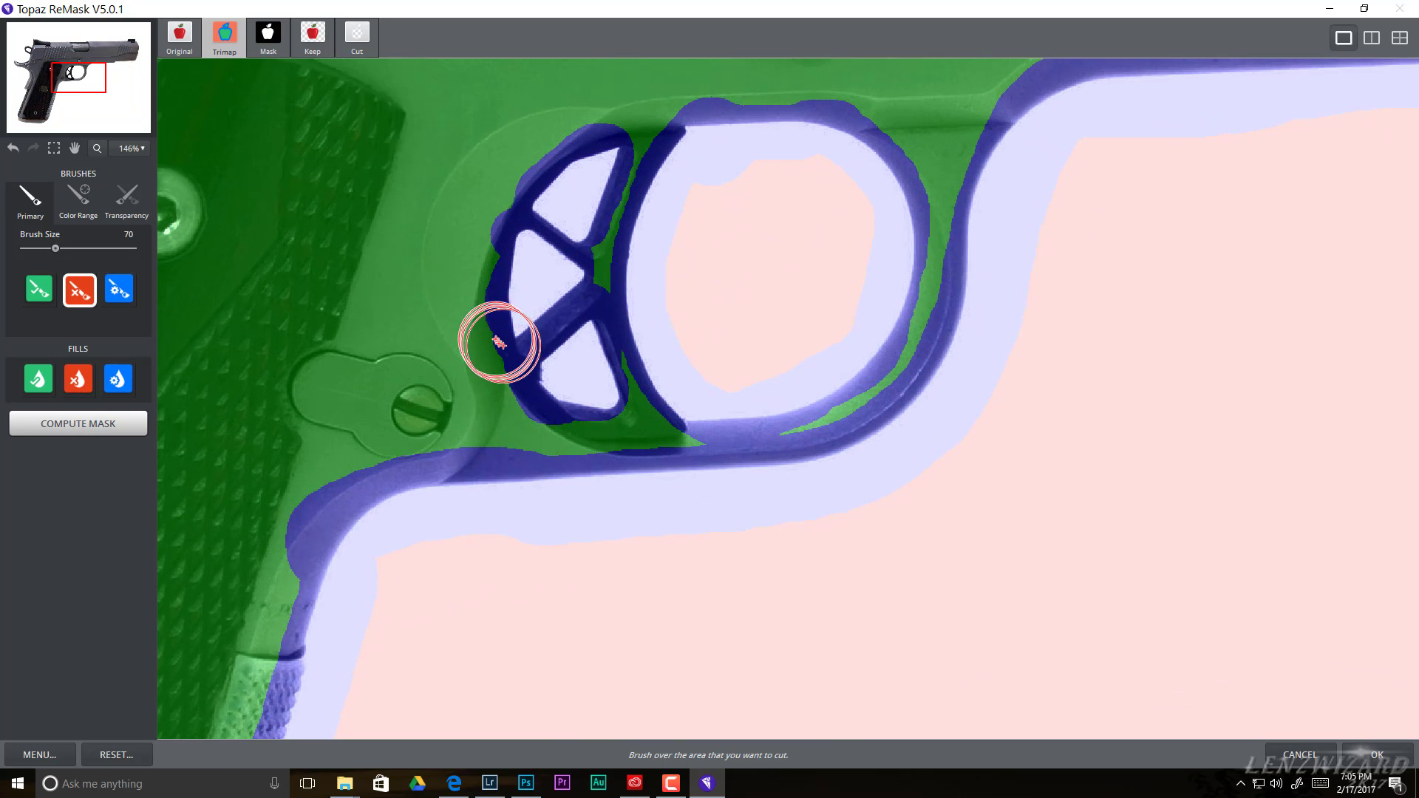
key("bracketleft")
key("bracketleft")
key("bracketleft")
key("bracketleft")
key("bracketleft")
key("bracketleft")
key("bracketleft")
key("bracketleft")
key("bracketleft")
key("bracketleft")
key("bracketleft")
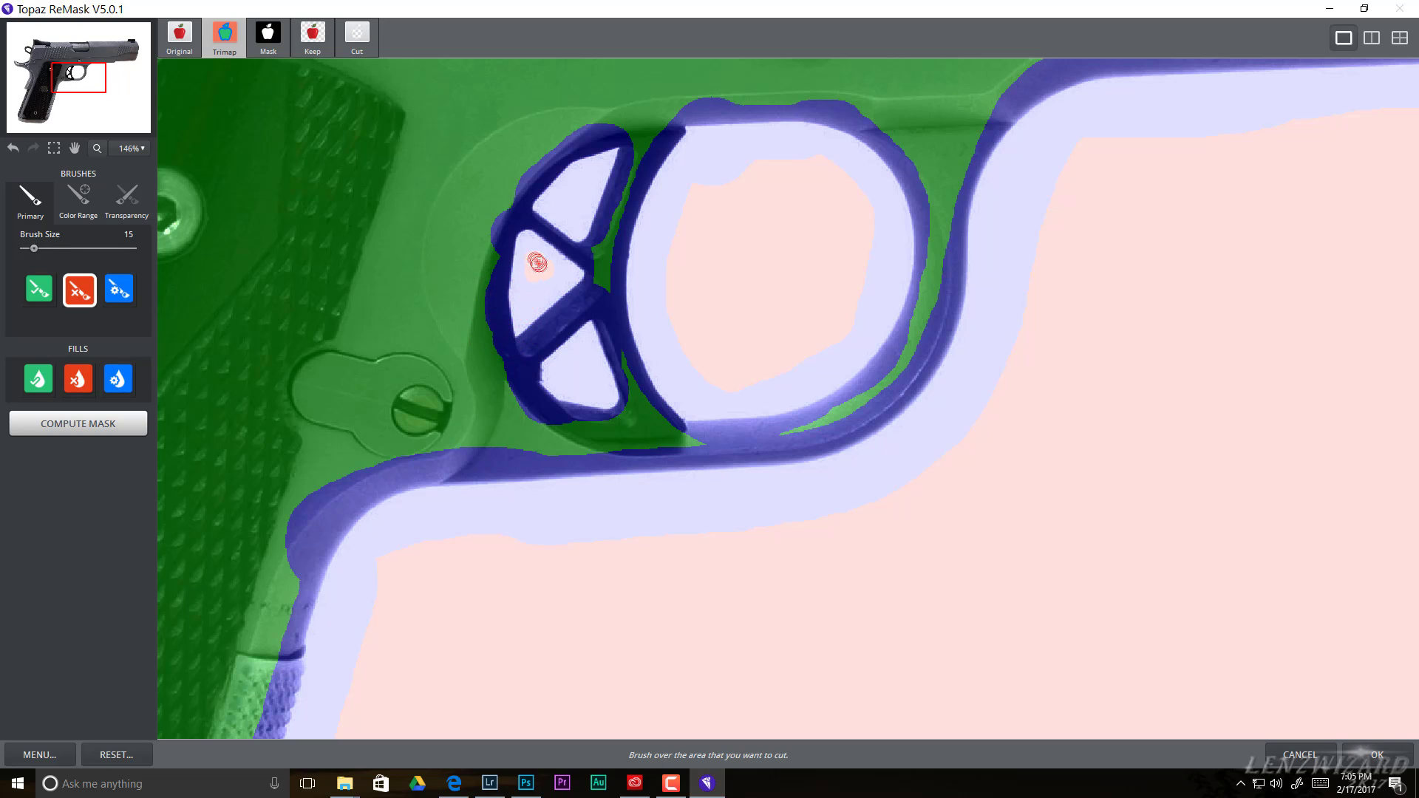
mouse_move(545, 274)
left_mouse_down()
mouse_move(535, 263)
mouse_move(530, 292)
left_mouse_up()
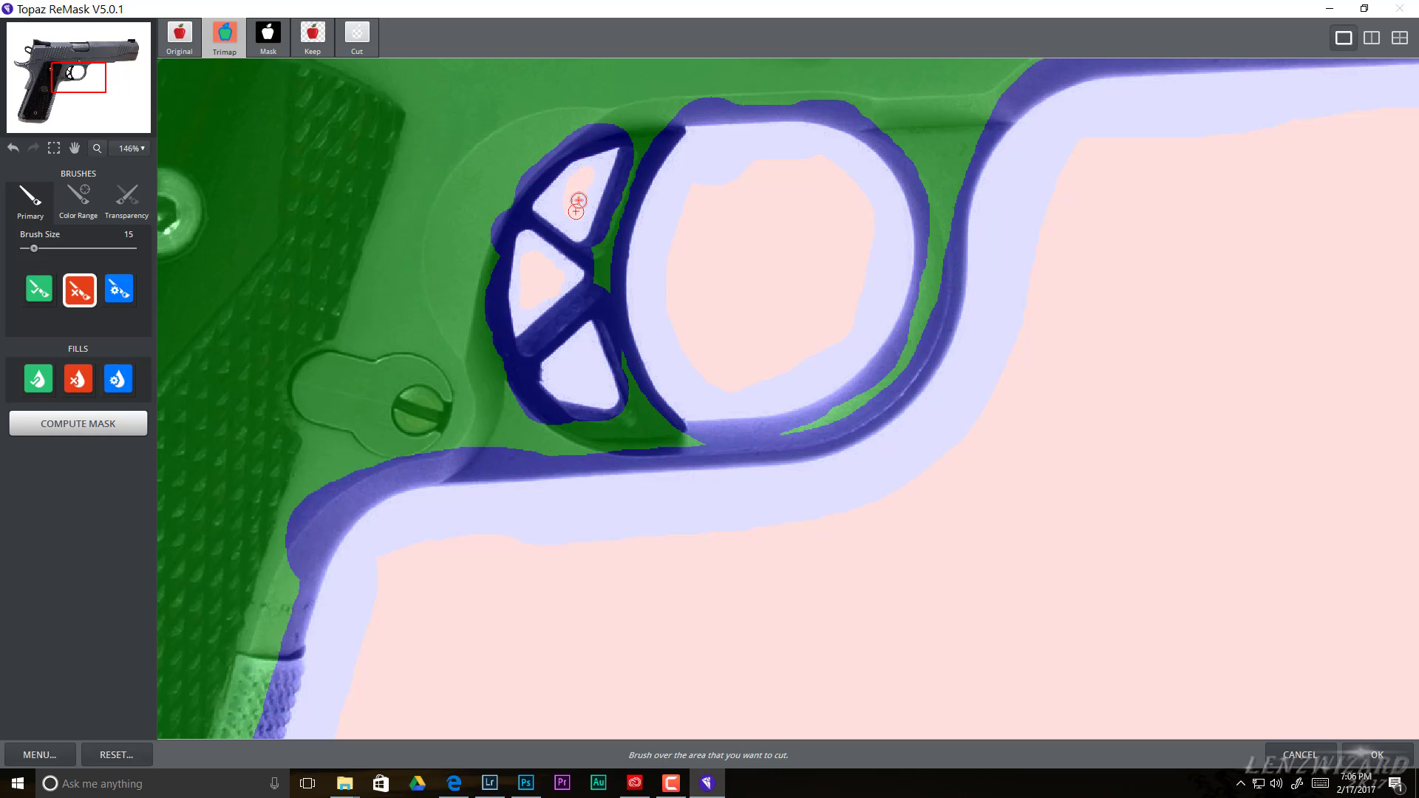
mouse_move(576, 211)
left_mouse_down()
mouse_move(573, 184)
mouse_move(562, 211)
left_mouse_up()
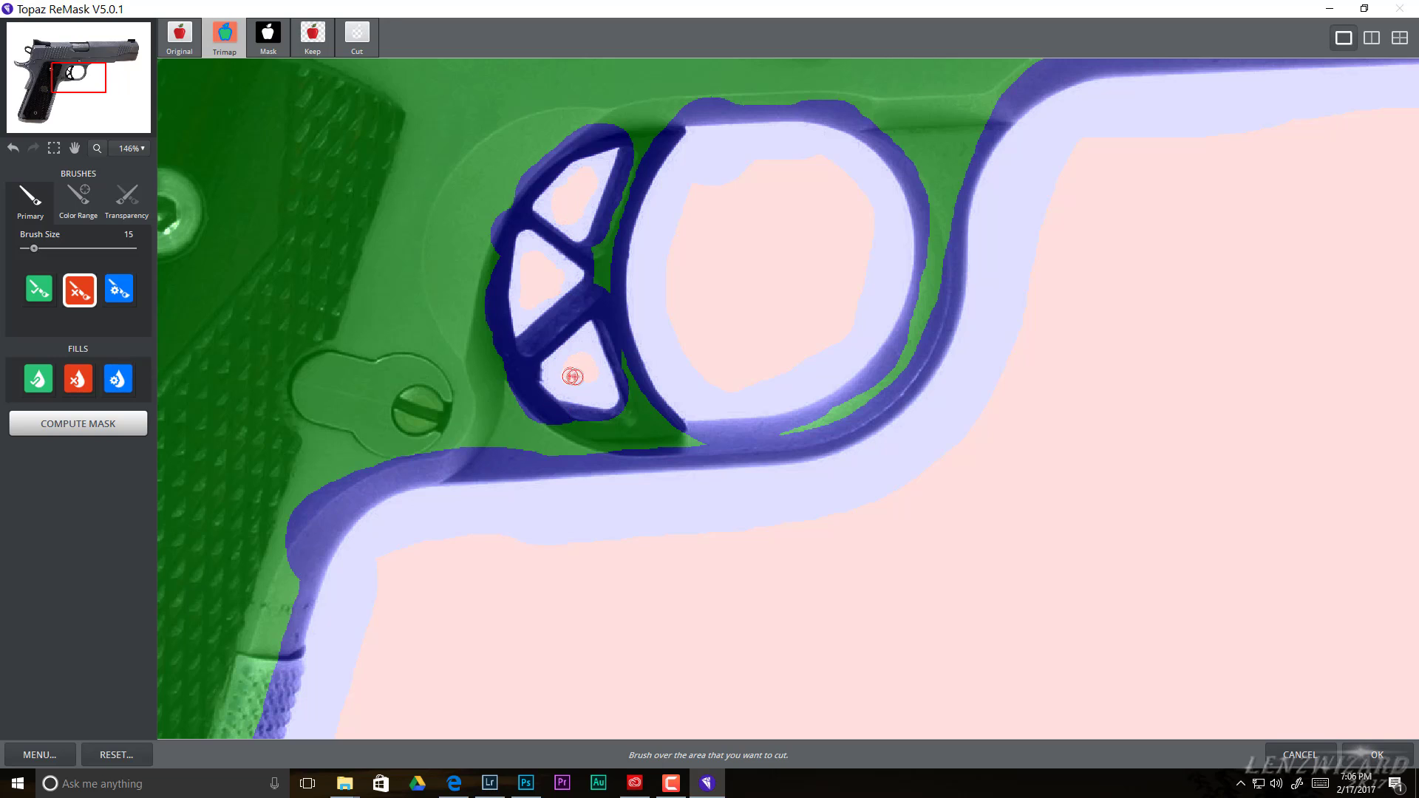
left_click_drag(572, 377, 578, 360)
- Paint the trigger's curved front strip and the lower trigger guard as keep areas with brush size 8
left_click(40, 289)
key("bracketleft")
key("bracketleft")
key("bracketleft")
key("bracketleft")
key("bracketleft")
key("bracketleft")
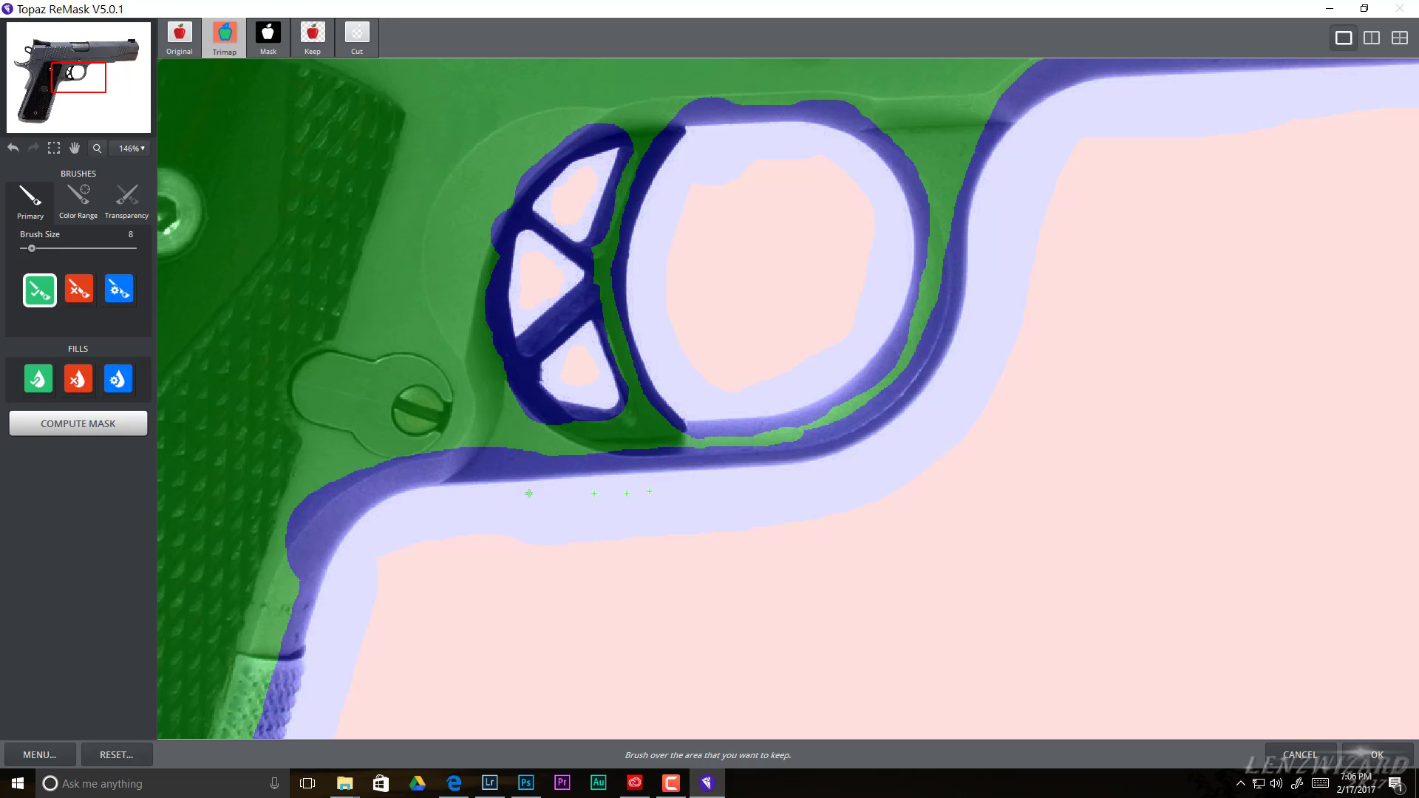
- Mark the inside of the hammer hole as a cut area with brush size 15
key("space")
left_click_drag(298, 304, 376, 685)
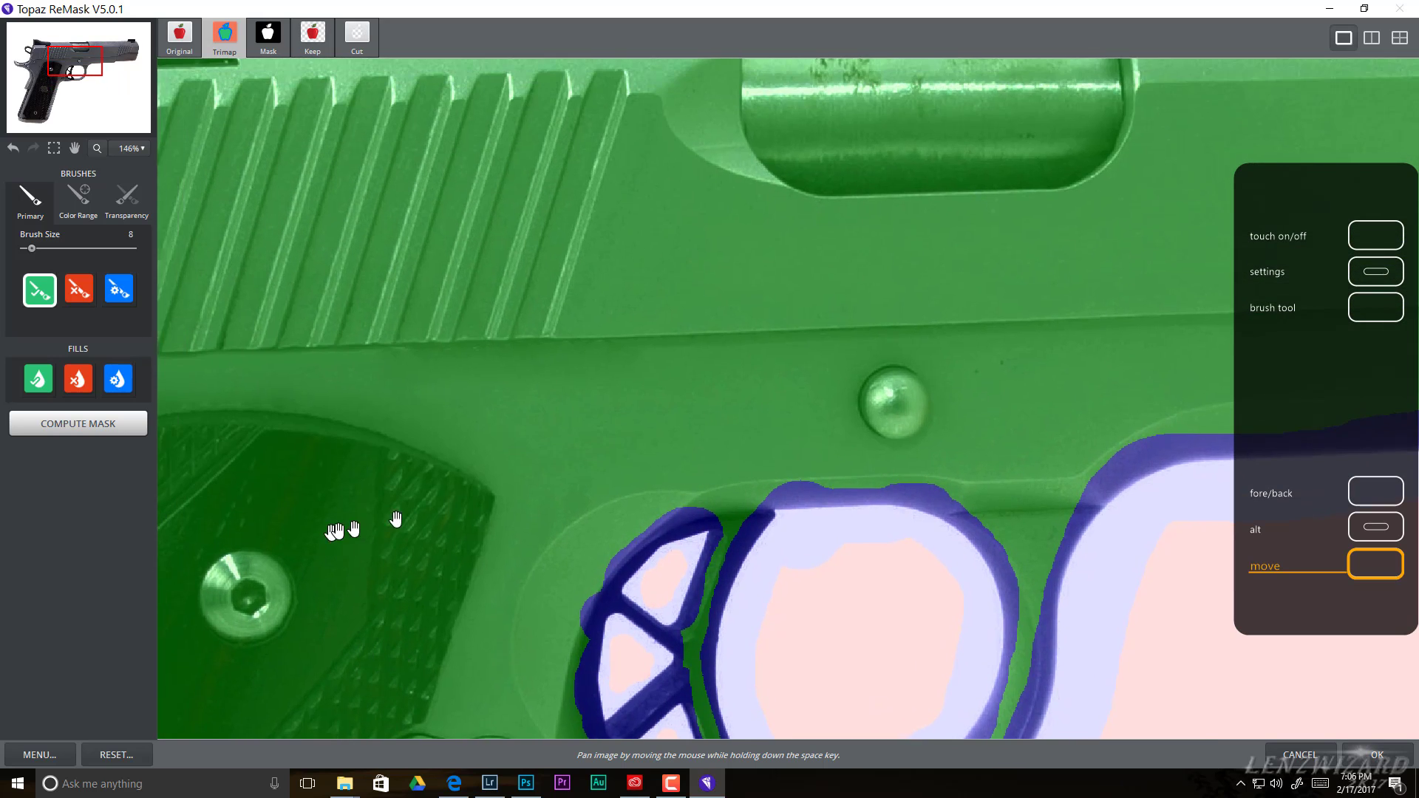
left_click_drag(396, 519, 754, 386)
left_click_drag(503, 558, 759, 364)
left_click_drag(529, 391, 574, 509)
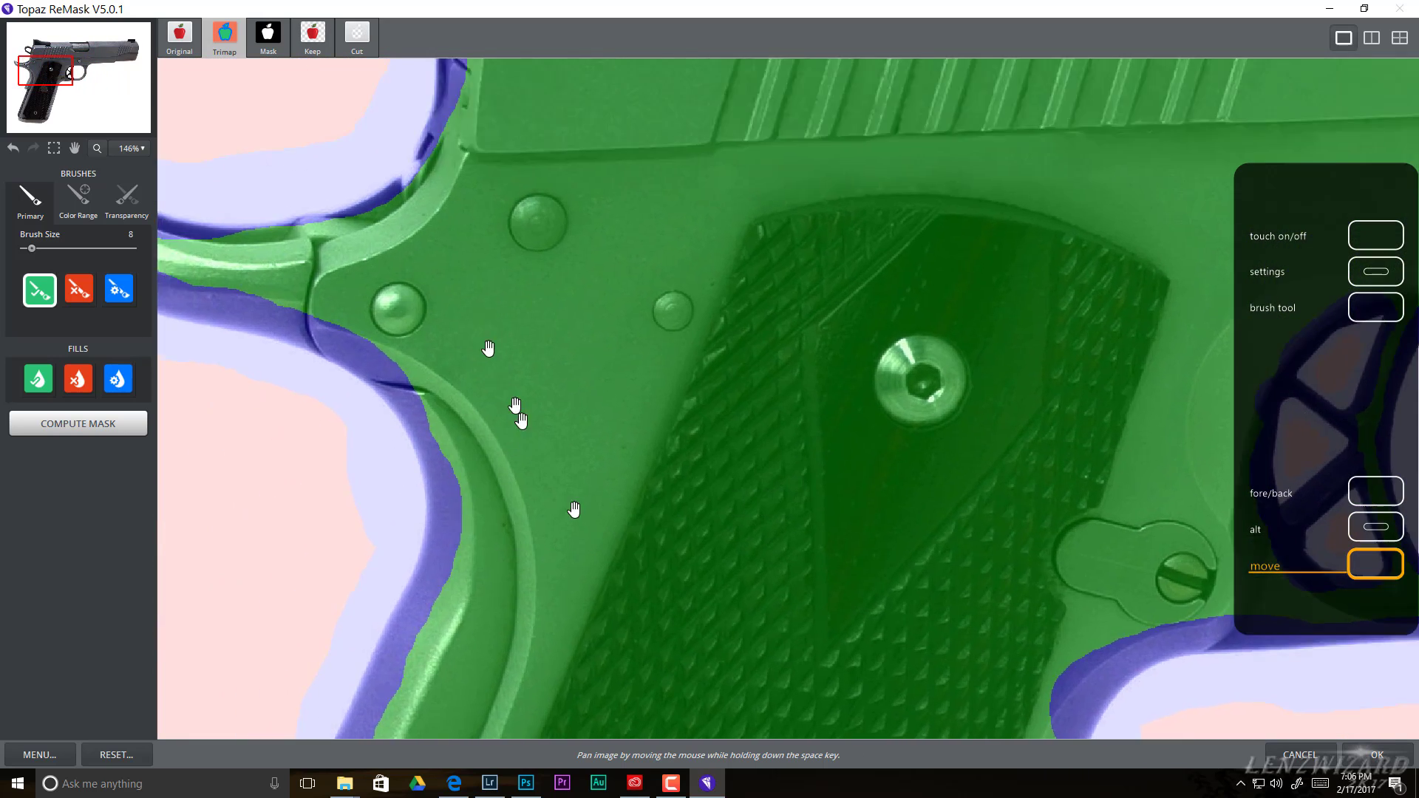
left_click_drag(493, 354, 657, 599)
left_click_drag(565, 462, 542, 584)
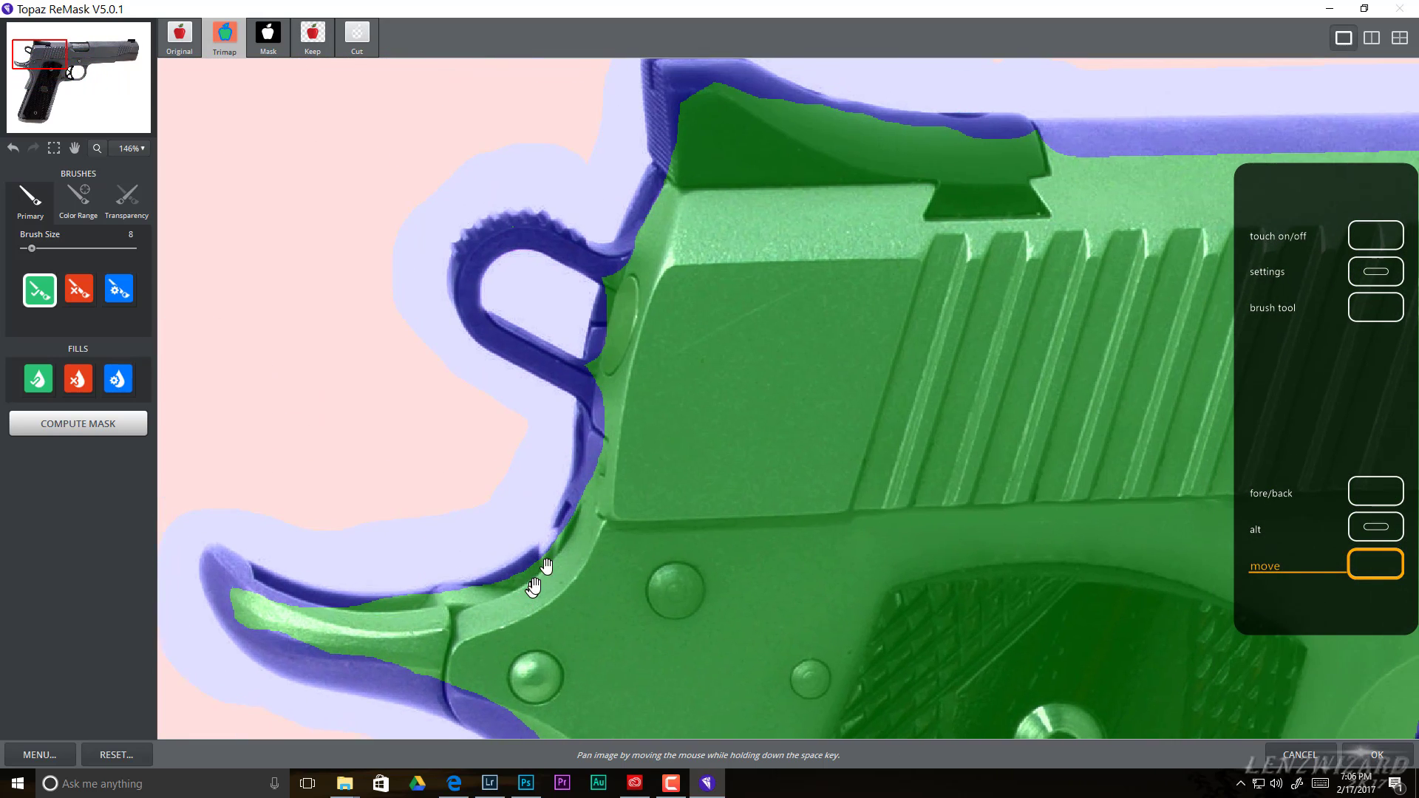
left_click(80, 292)
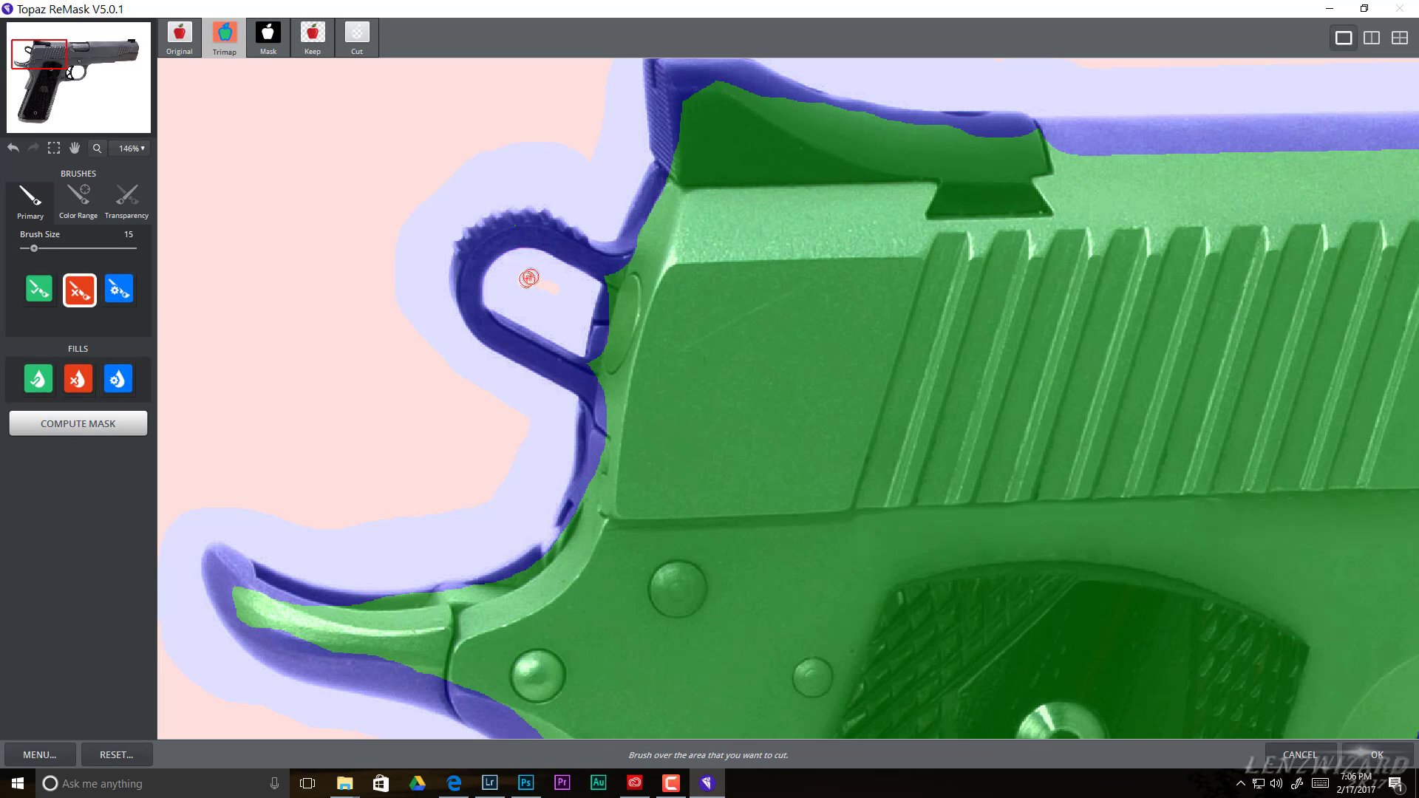
mouse_move(528, 278)
left_mouse_down()
mouse_move(571, 310)
mouse_move(577, 299)
mouse_move(575, 321)
mouse_move(541, 311)
mouse_move(526, 290)
mouse_move(537, 277)
mouse_move(515, 271)
mouse_move(506, 299)
mouse_move(547, 303)
left_mouse_up()
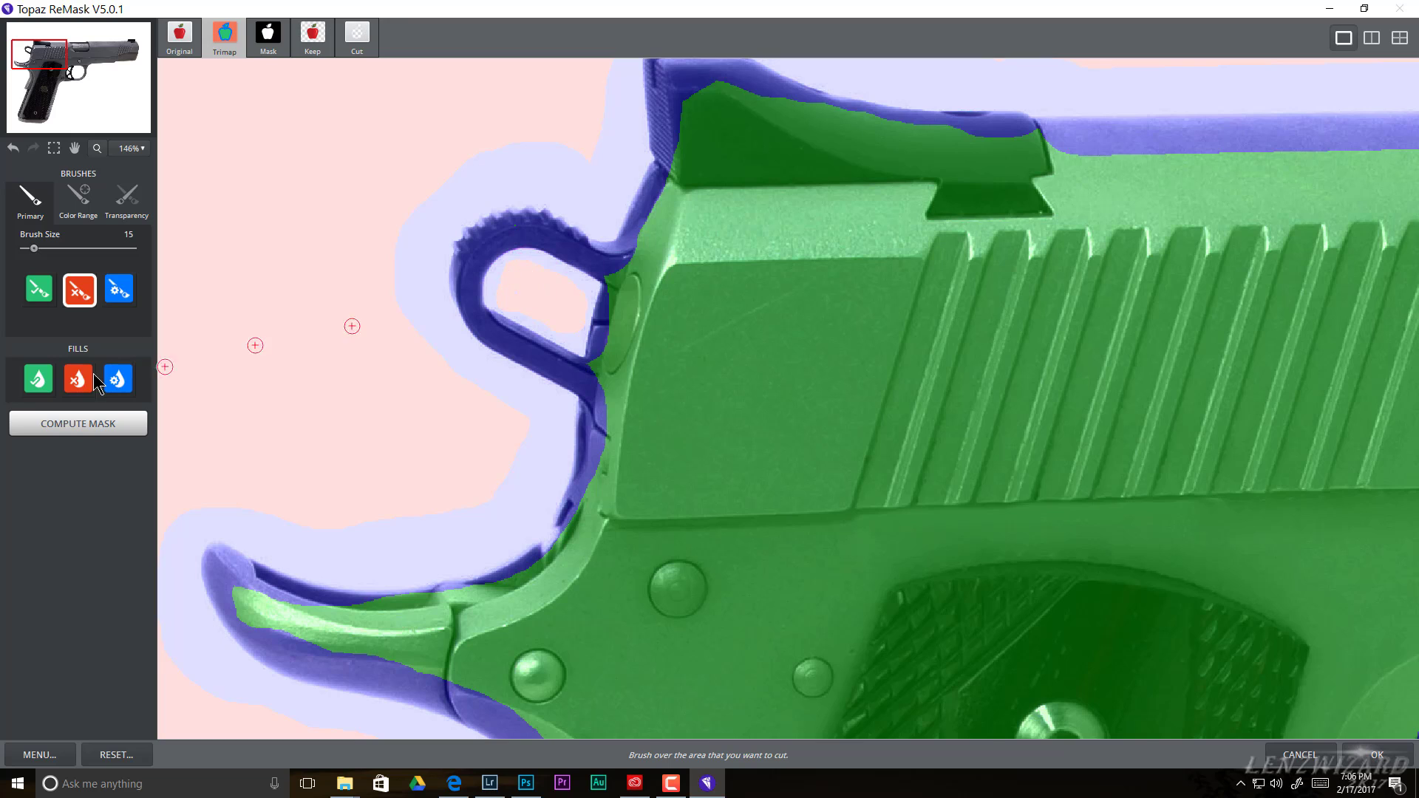
- Paint the hammer loop as a keep area with brush size 8, and compute the mask
left_click(39, 290)
scroll(490, 207, "down", 3)
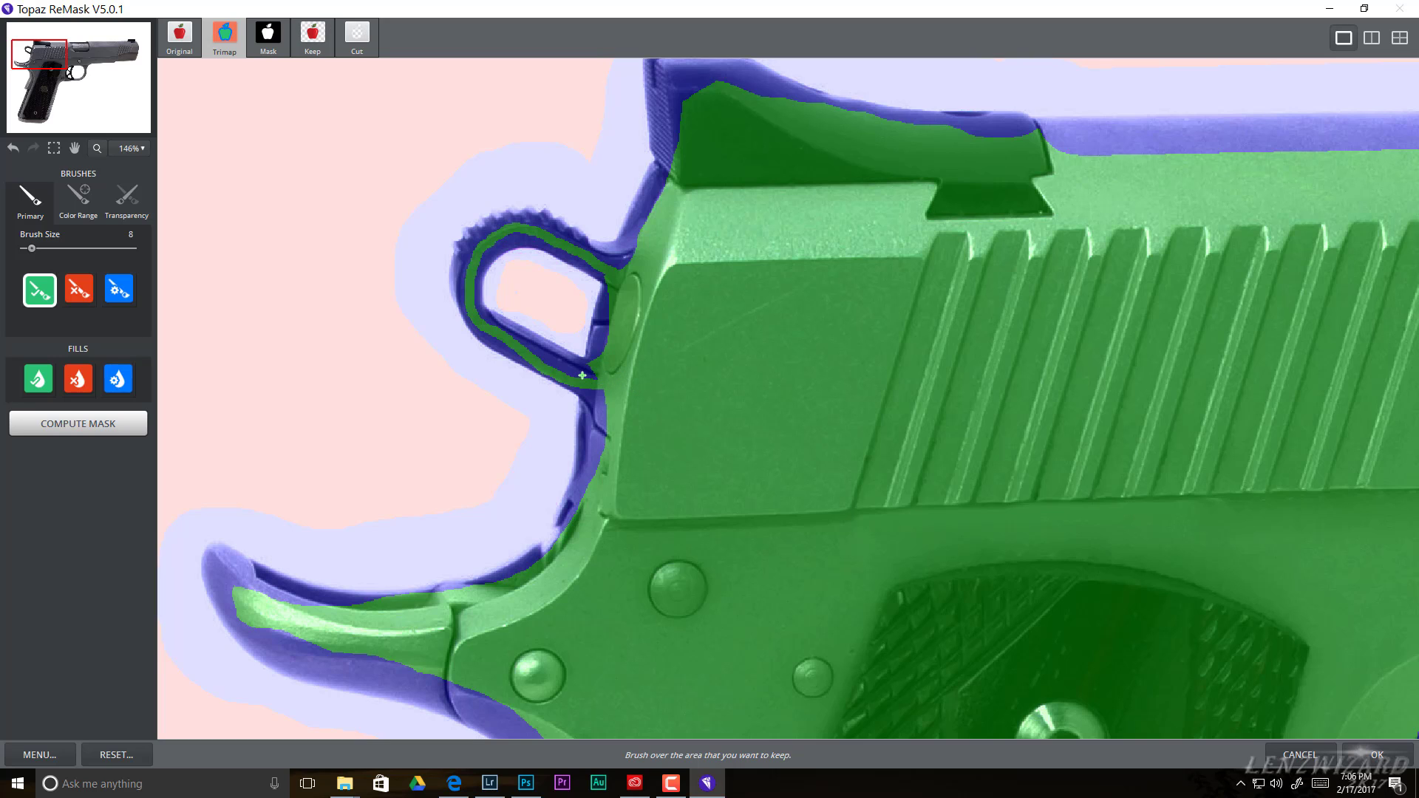
scroll(582, 376, "down", 5)
scroll(449, 683, "down", 5)
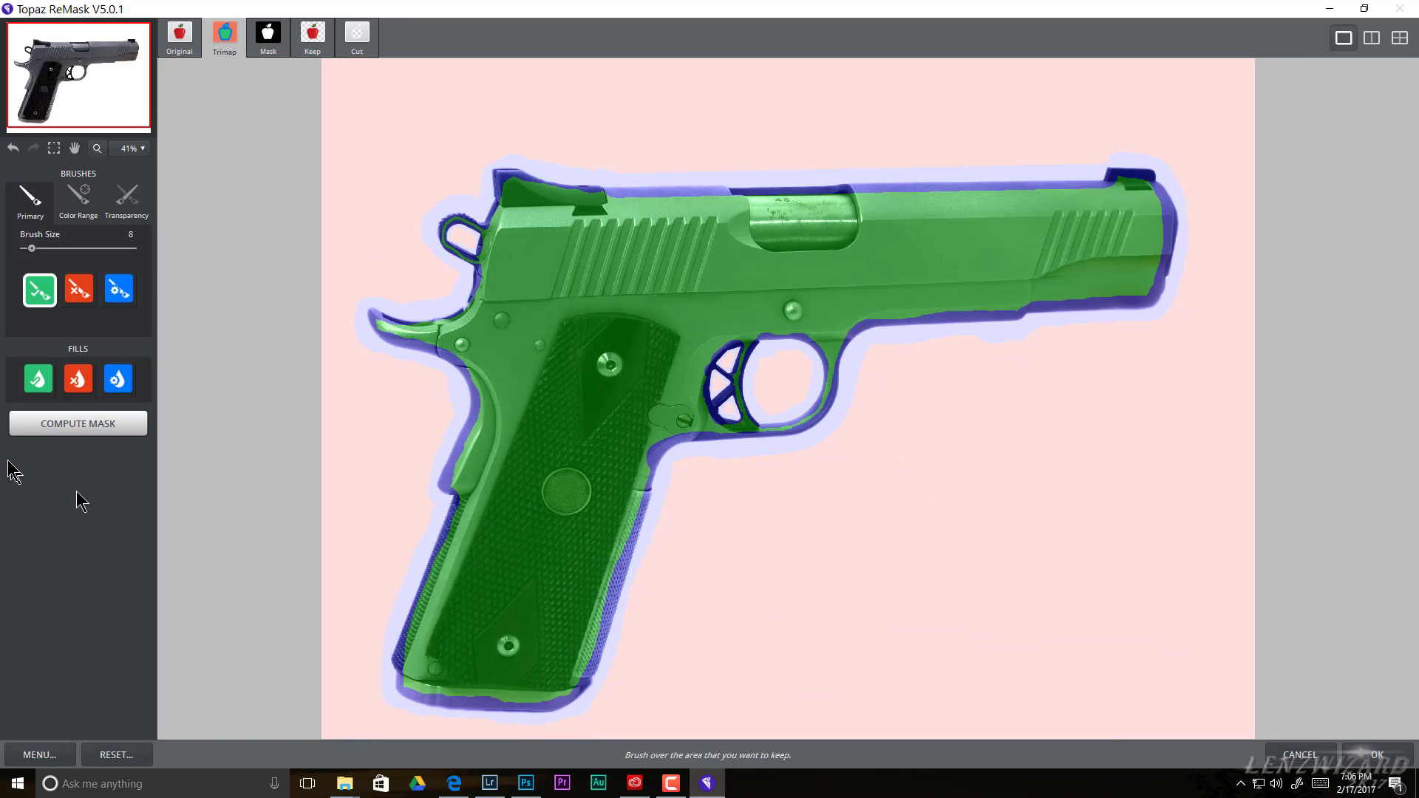
left_click(44, 433)
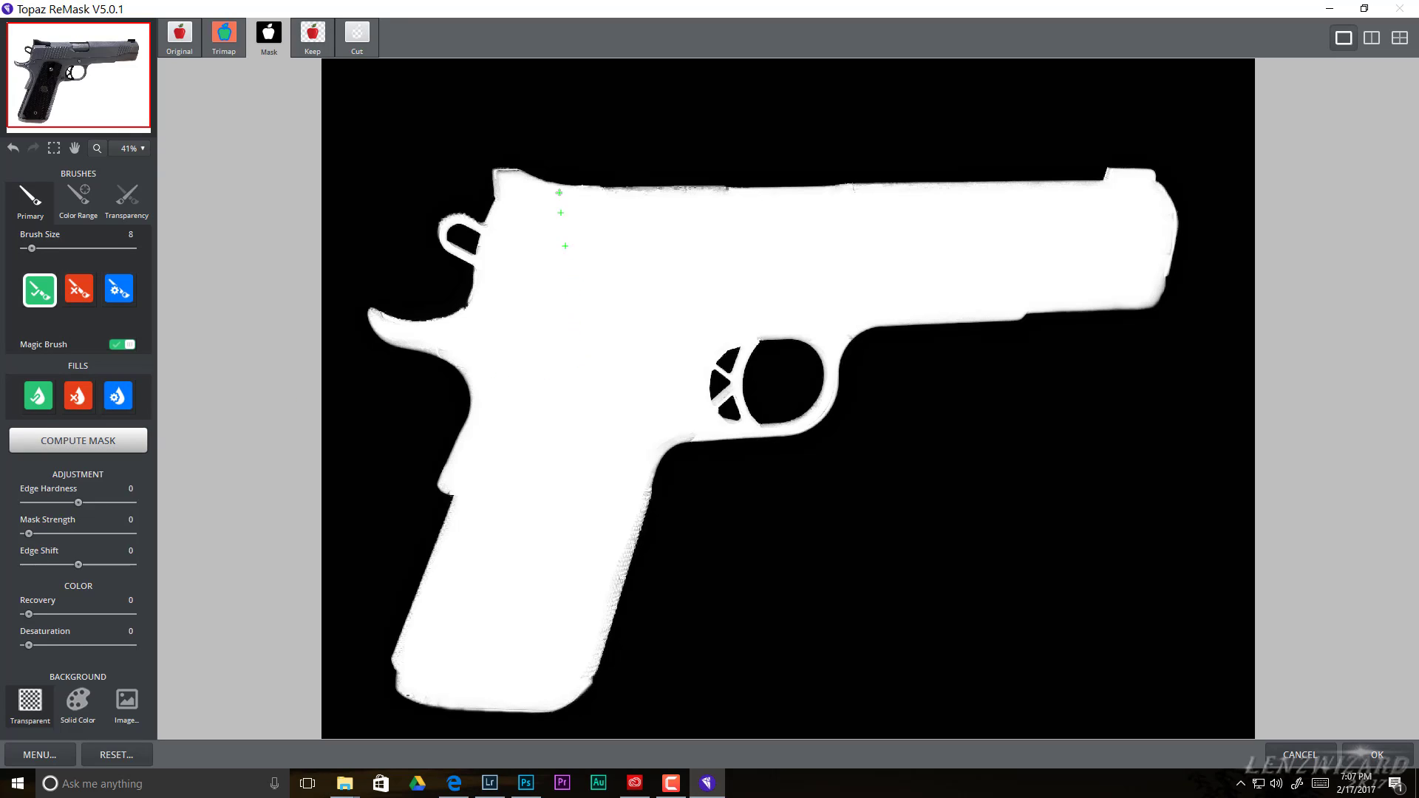
- Fill the speckled front edge of the grip in the mask with the keep brush at size 15
scroll(611, 183, "up", 4)
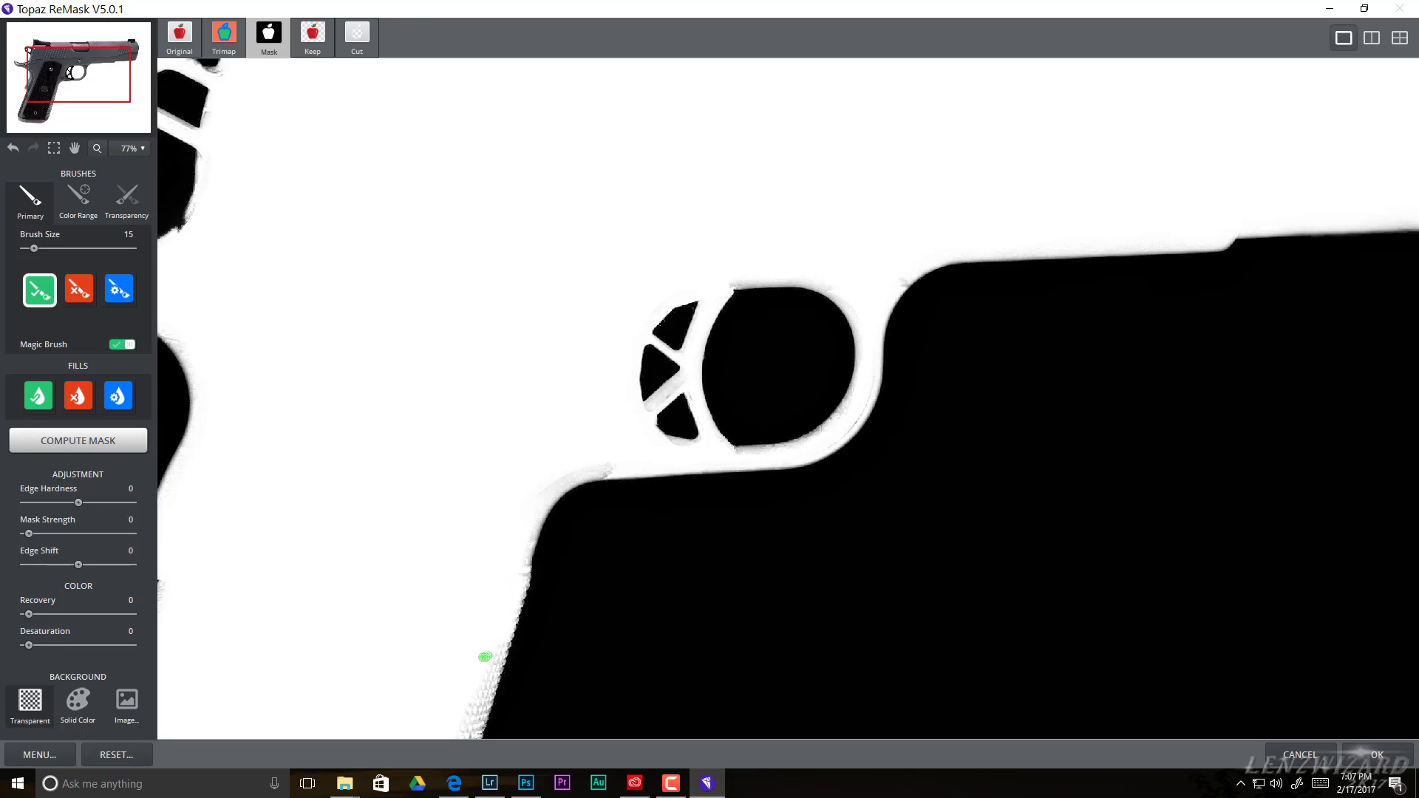
left_click_drag(466, 621, 549, 433)
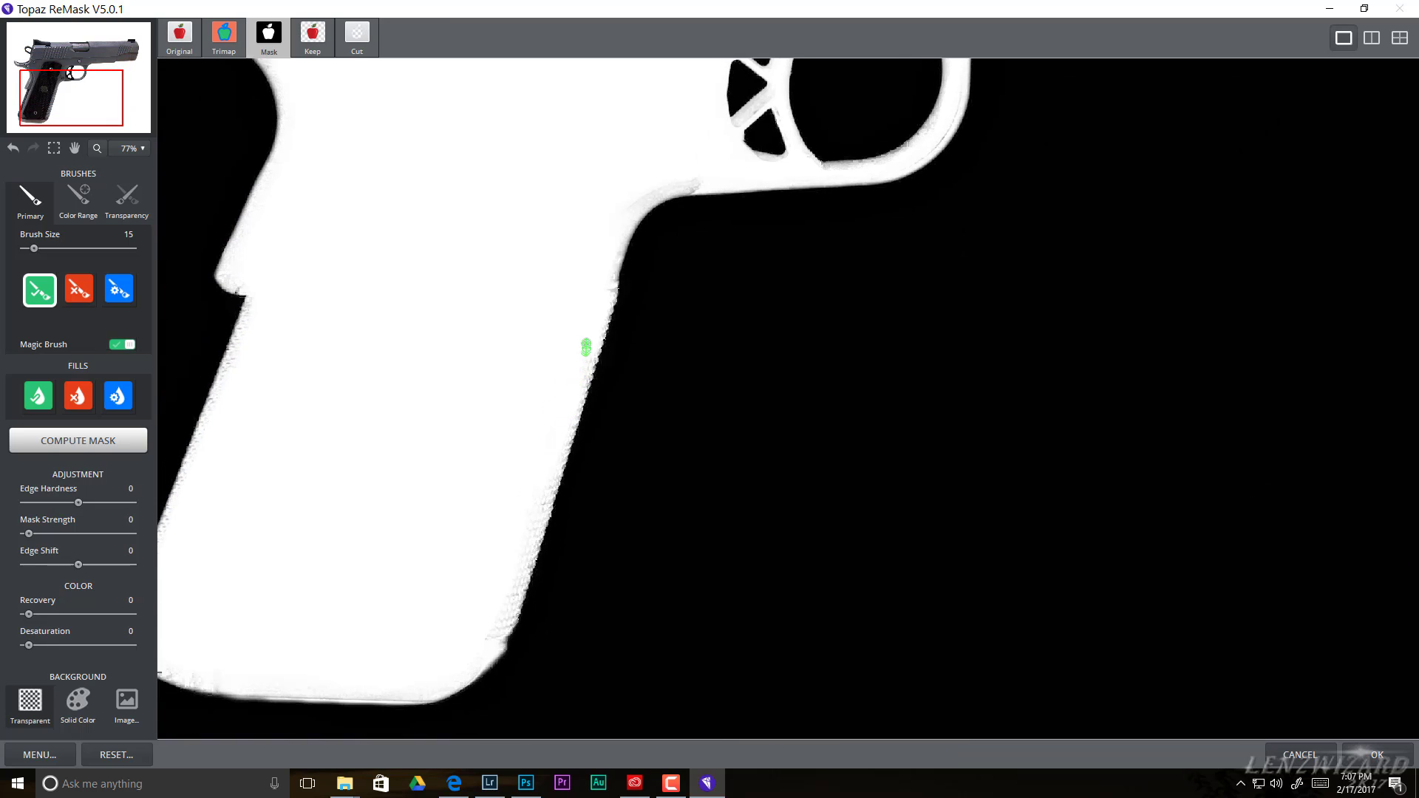
mouse_move(598, 319)
left_mouse_down()
mouse_move(524, 508)
mouse_move(542, 487)
mouse_move(500, 629)
left_mouse_up()
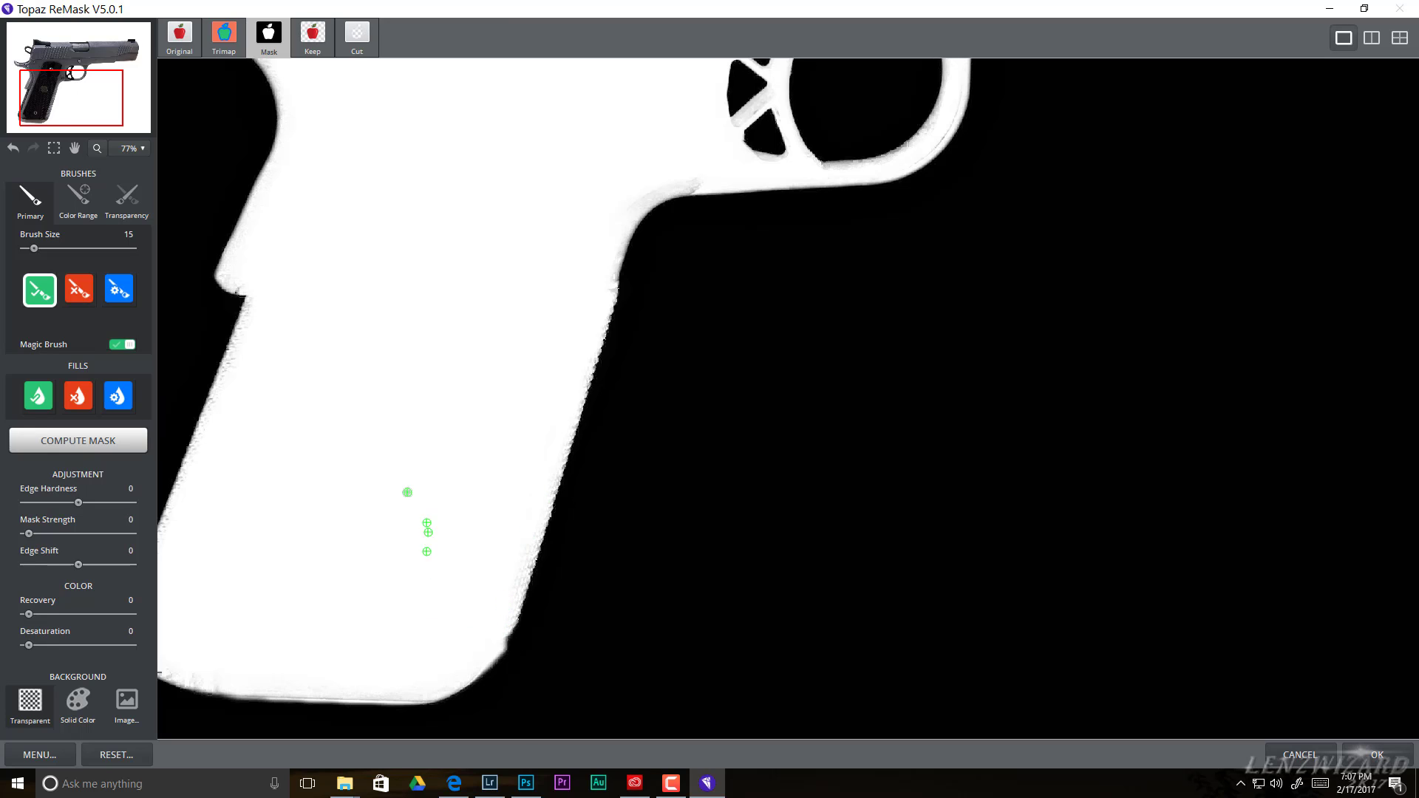
- Fill the grip's rear edge and bottom corner with the keep brush, undoing the stroke that spills into the background
left_click_drag(385, 468, 540, 426)
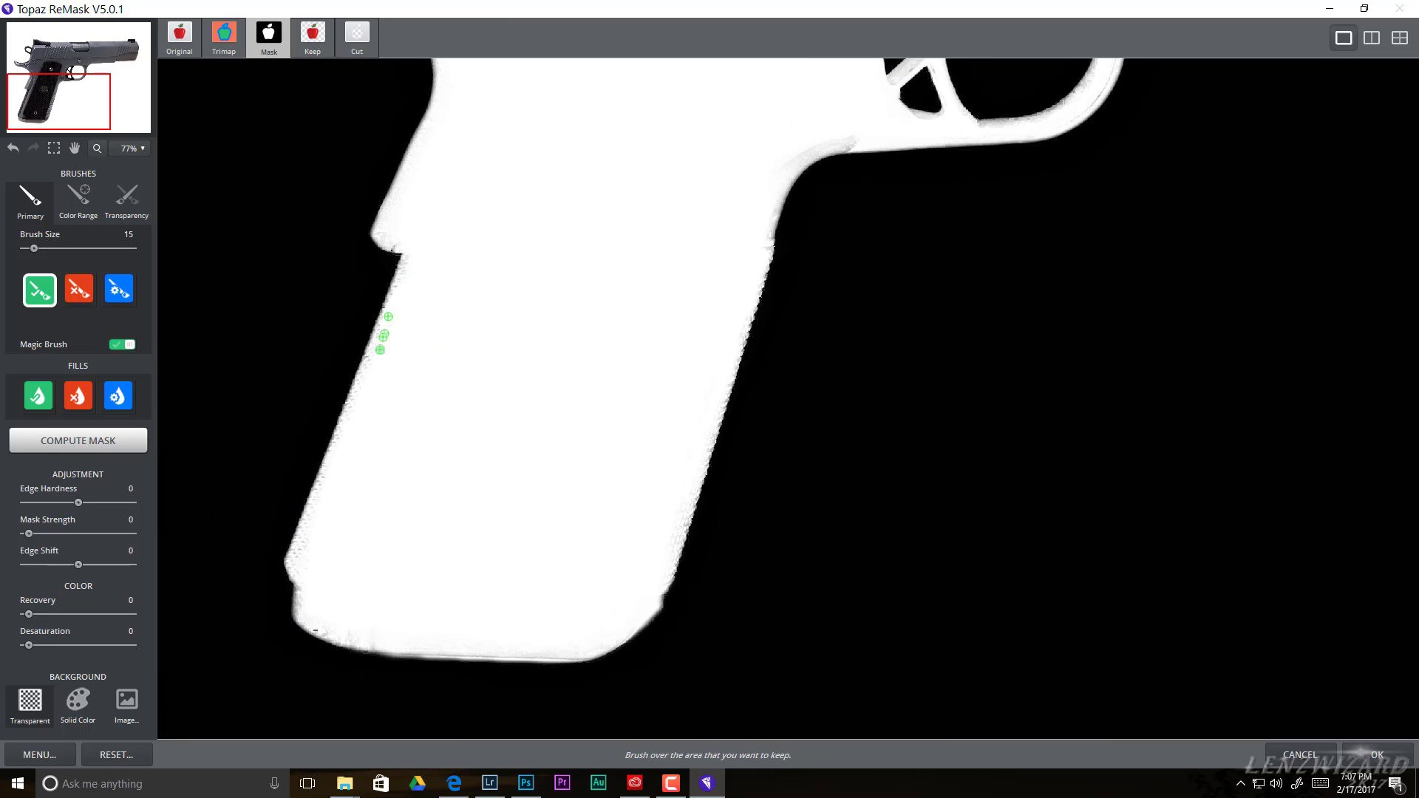
mouse_move(396, 303)
left_mouse_down()
mouse_move(358, 447)
mouse_move(331, 462)
left_mouse_up()
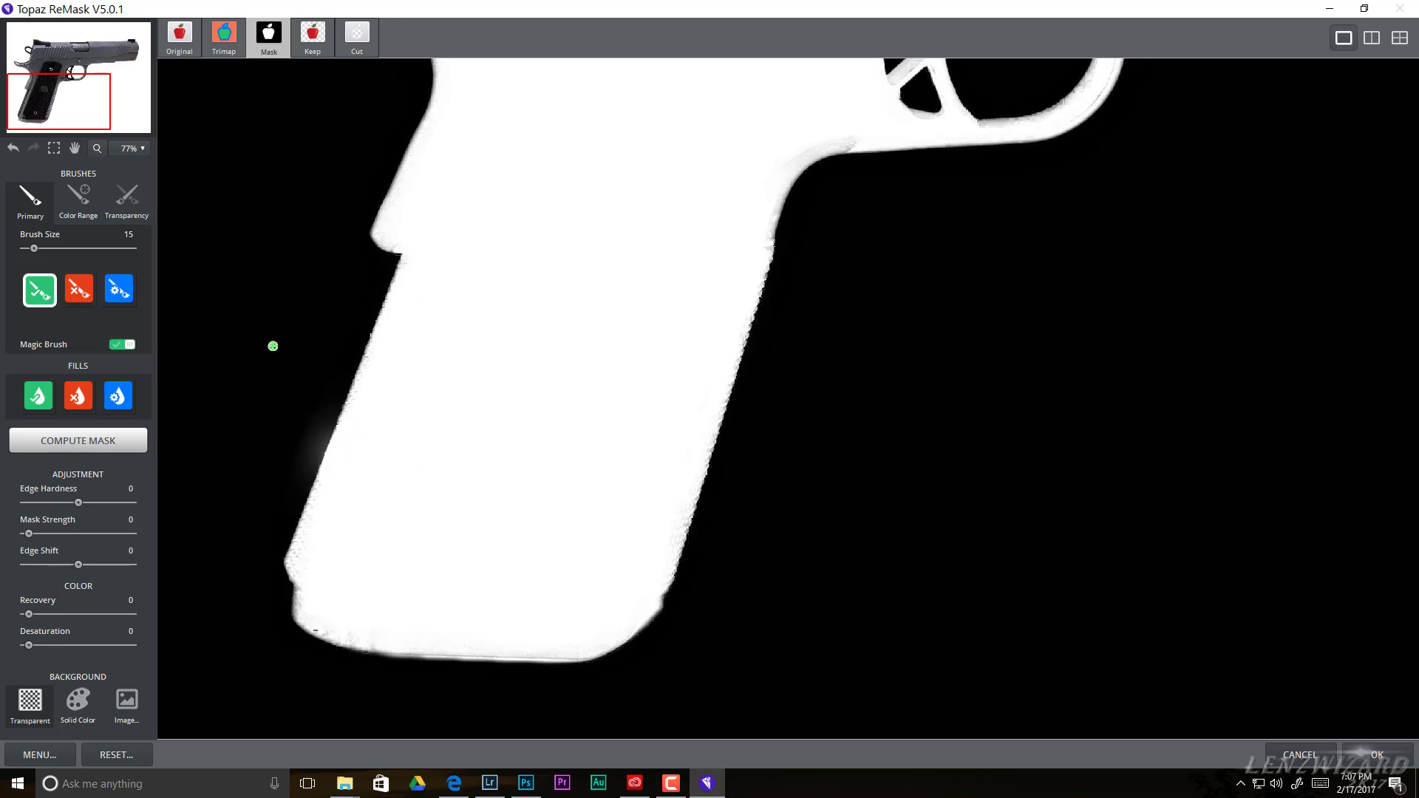
key("ctrl+z")
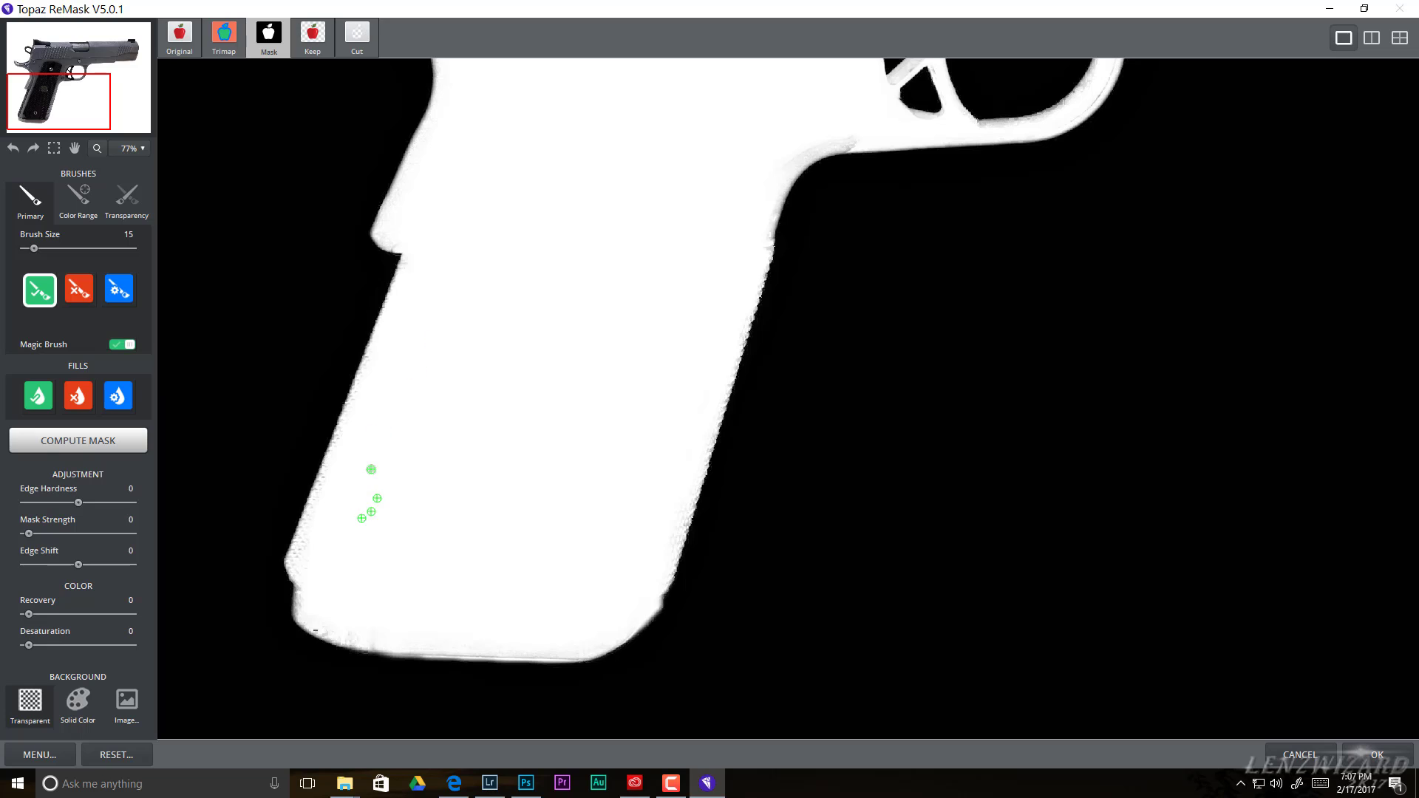
left_click_drag(370, 393, 358, 432)
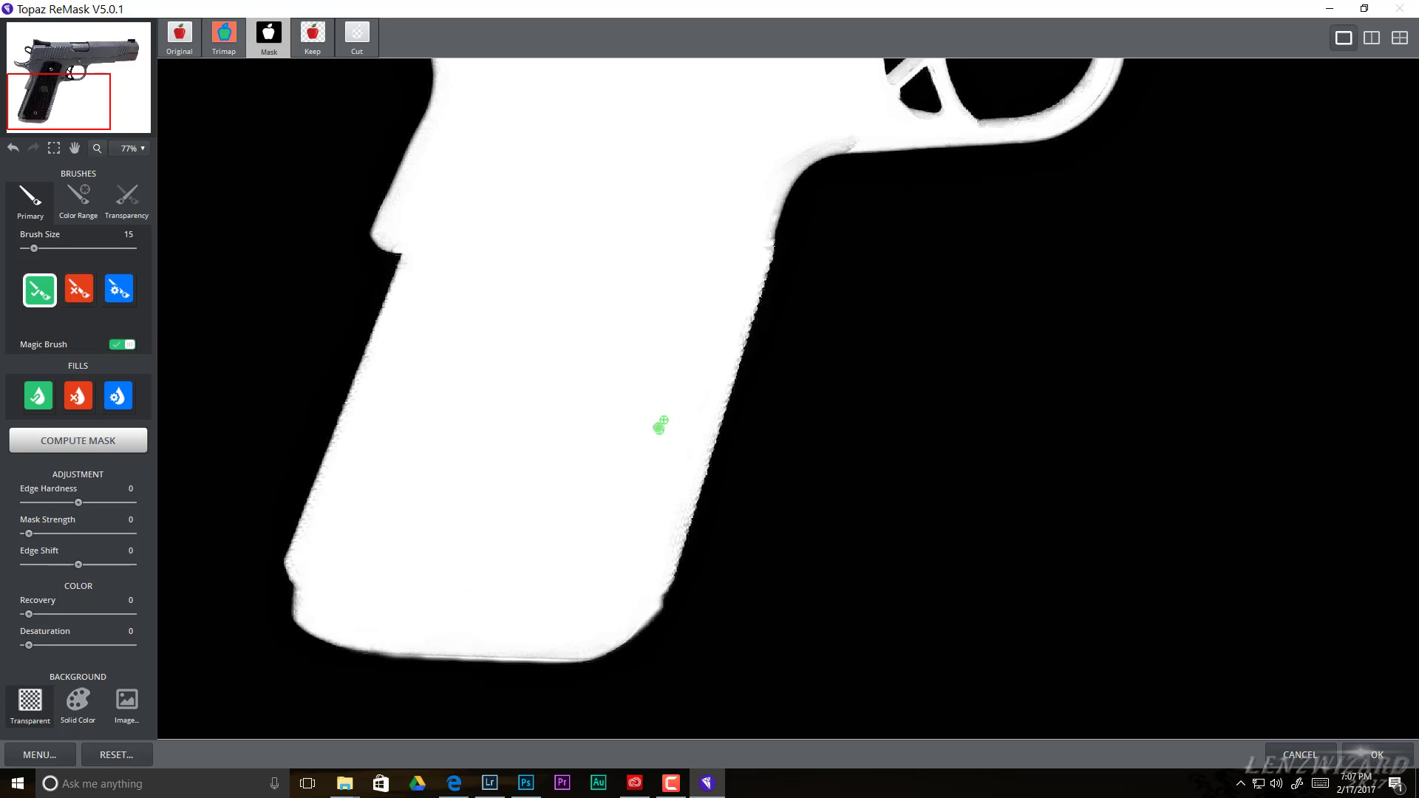
- Clean the background side of the pistol's outline around the grip, slide and hammer with the cut brush at size 15
left_click(80, 290)
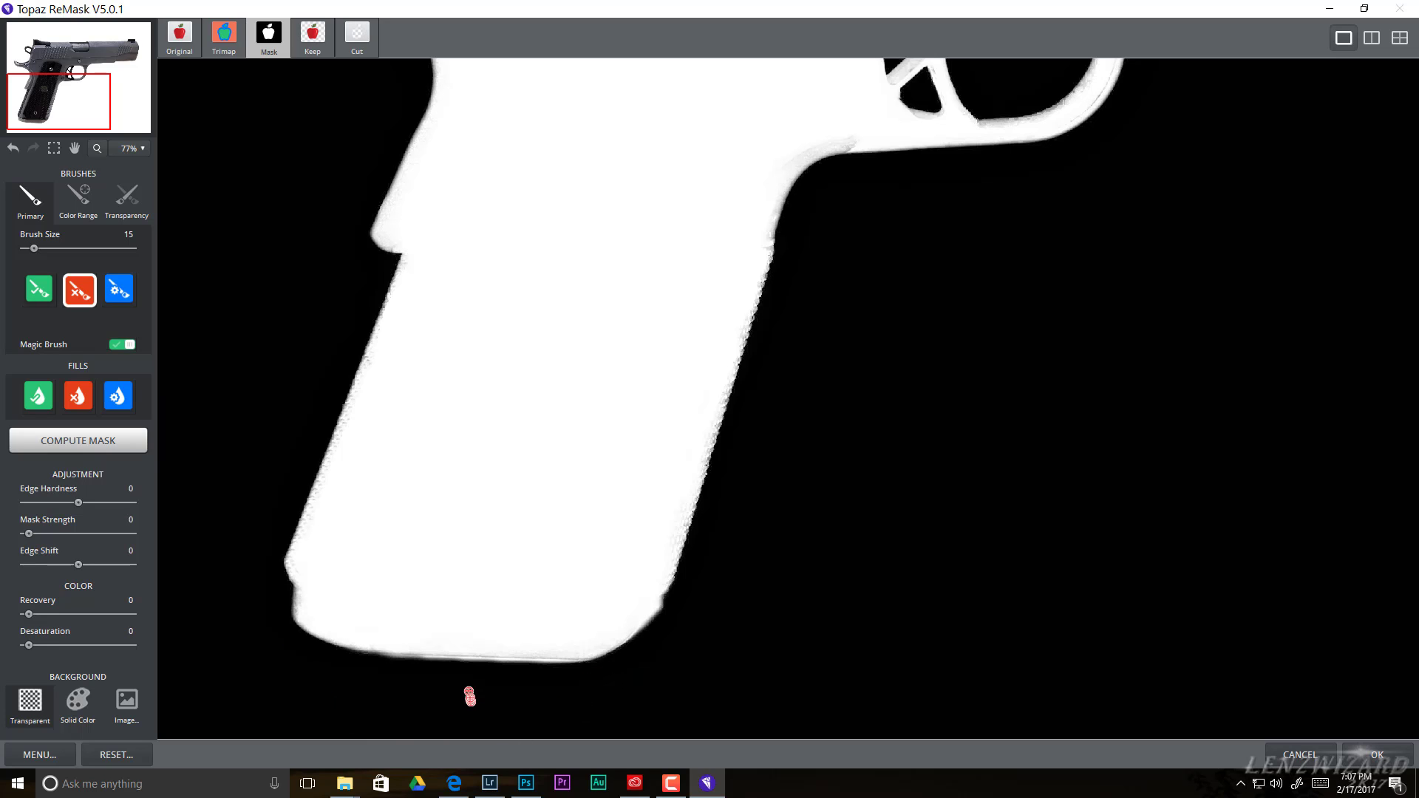
left_click_drag(951, 307, 611, 650)
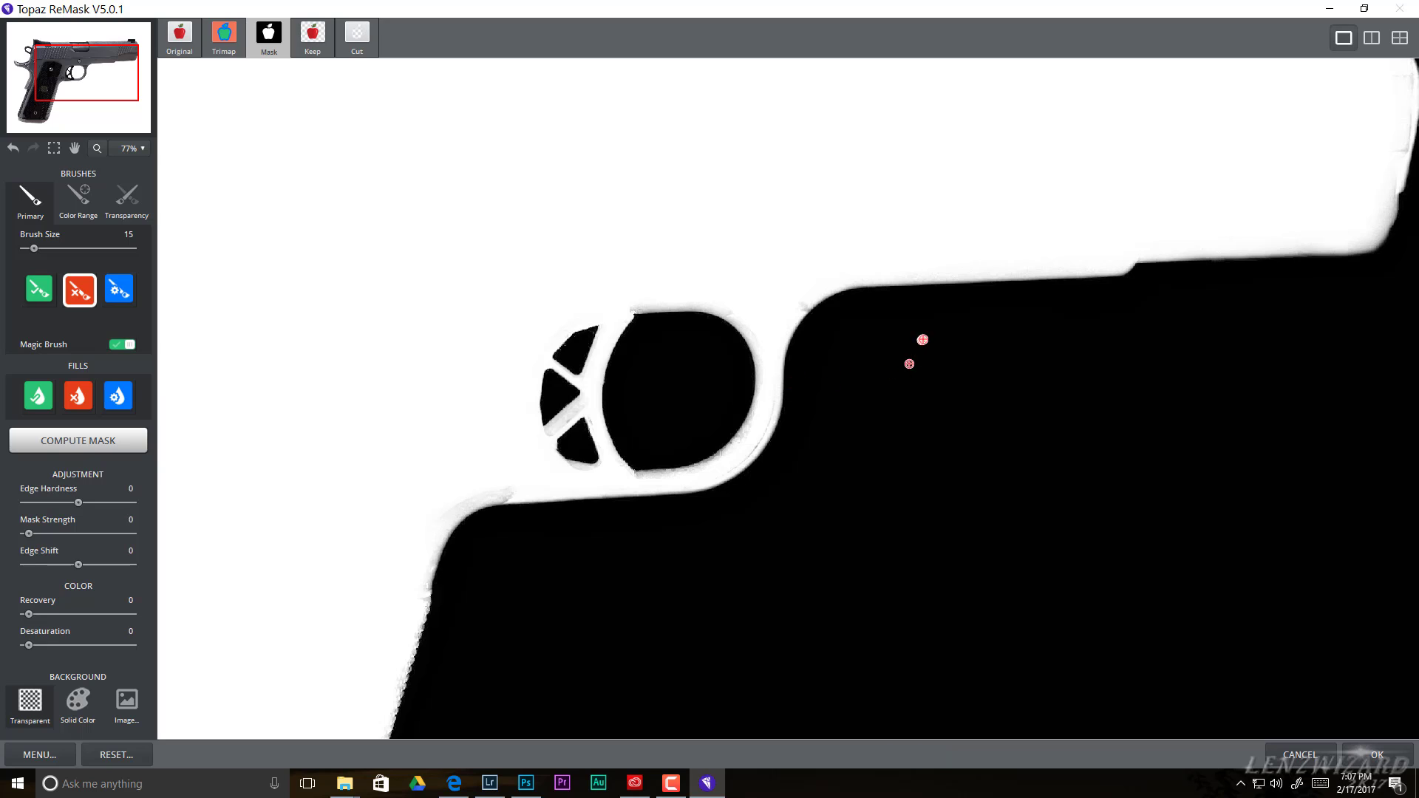
key("space")
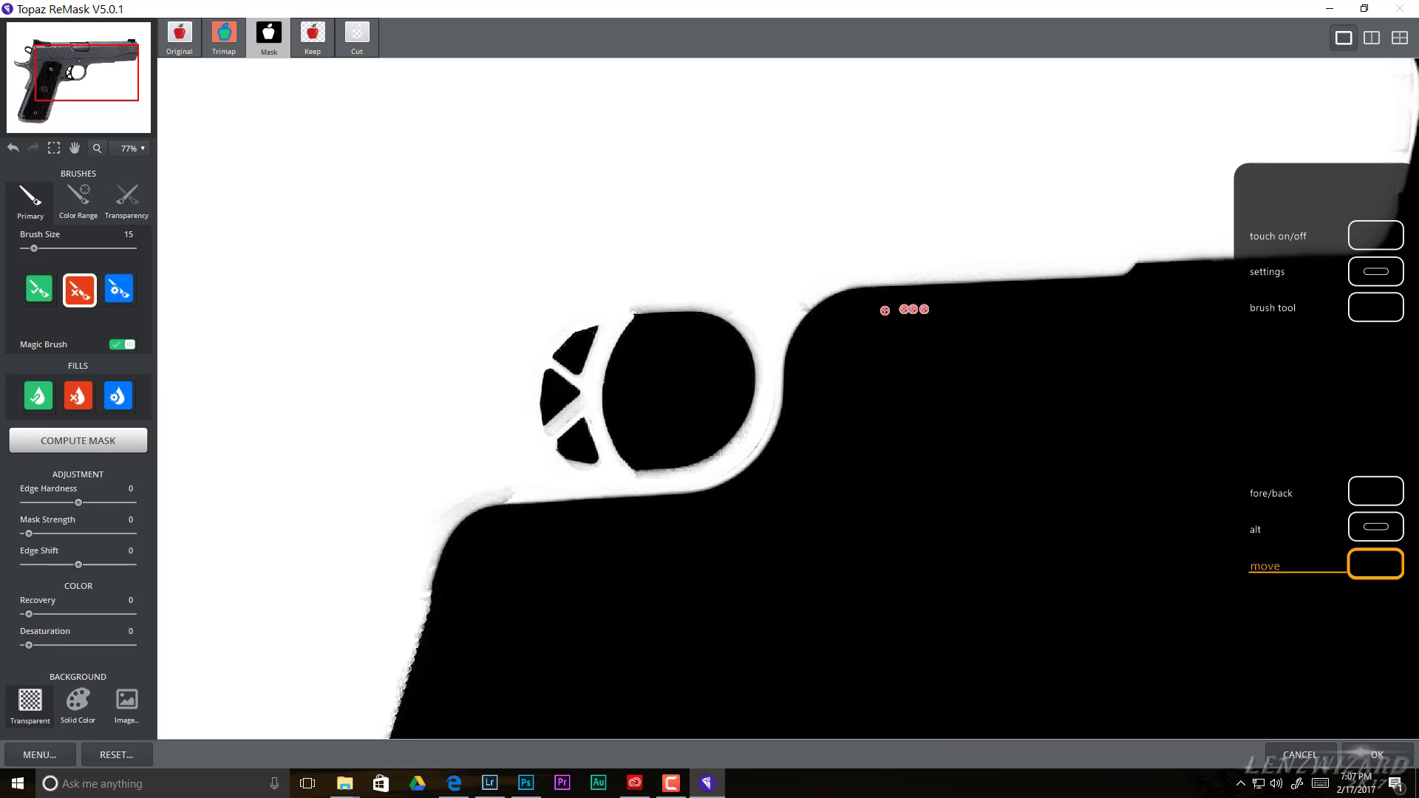
mouse_move(1058, 171)
left_mouse_down()
mouse_move(570, 355)
mouse_move(570, 369)
left_mouse_up()
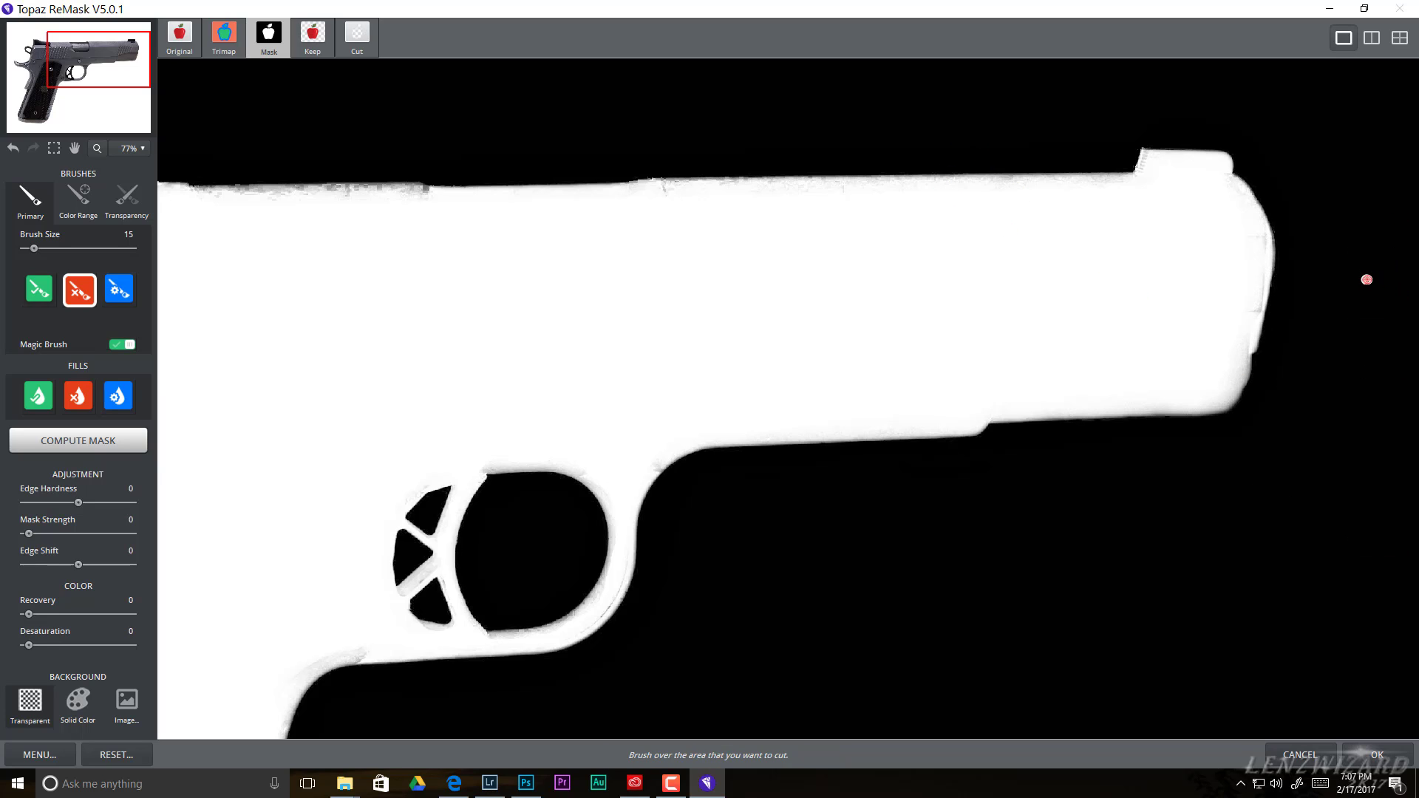
key("alt")
key("space")
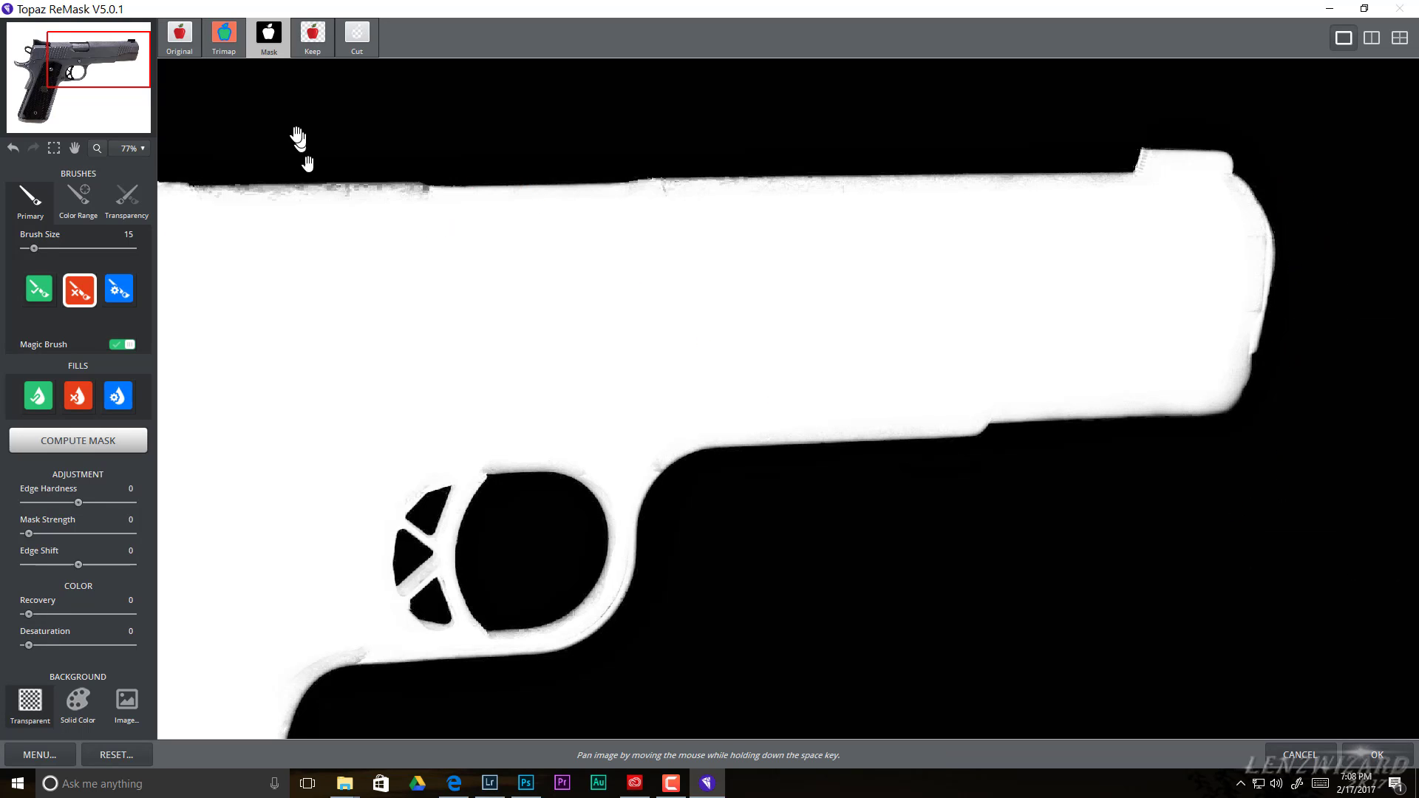
left_click_drag(308, 164, 800, 268)
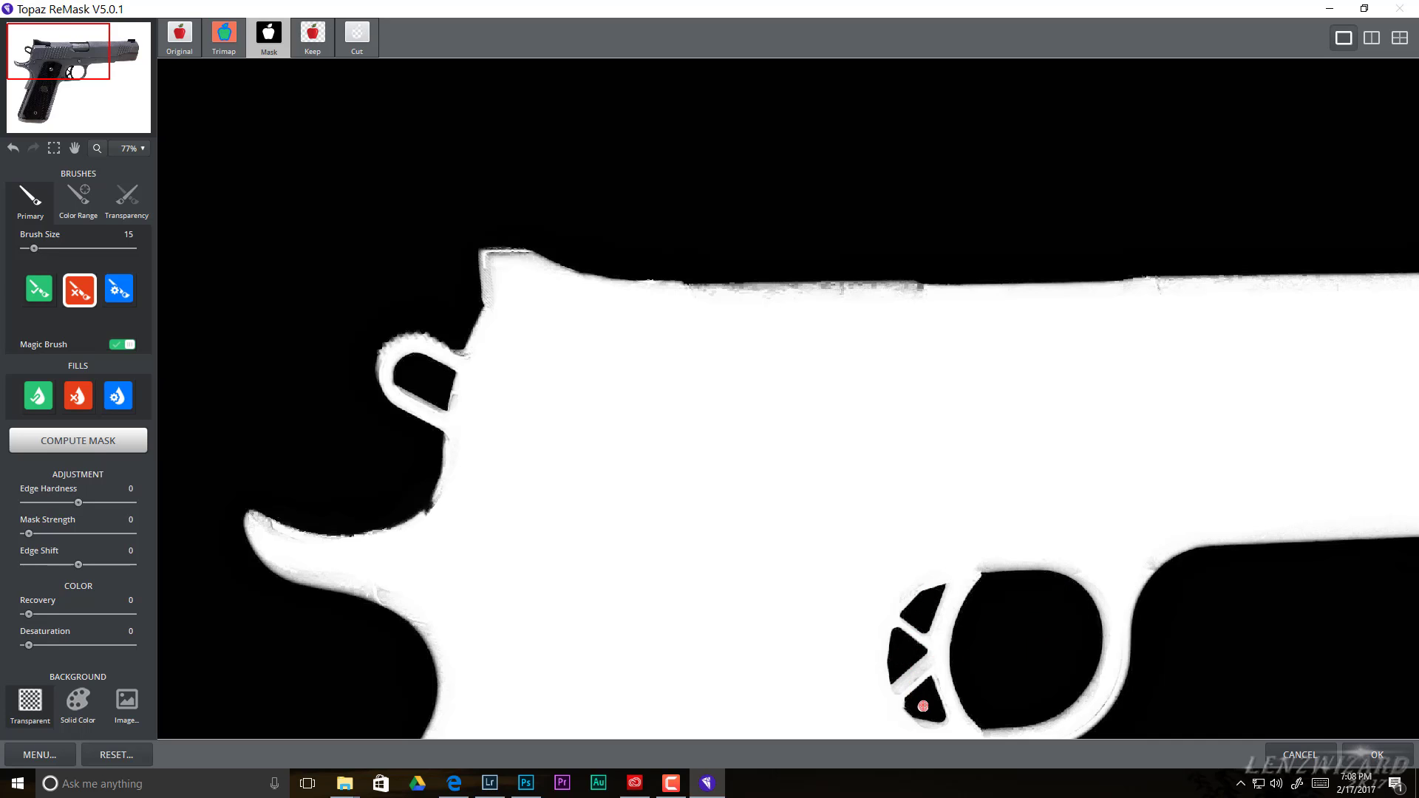
- Fill the gray gaps at the rear sight and along the rear slide top with the keep brush at size 15
left_click(39, 289)
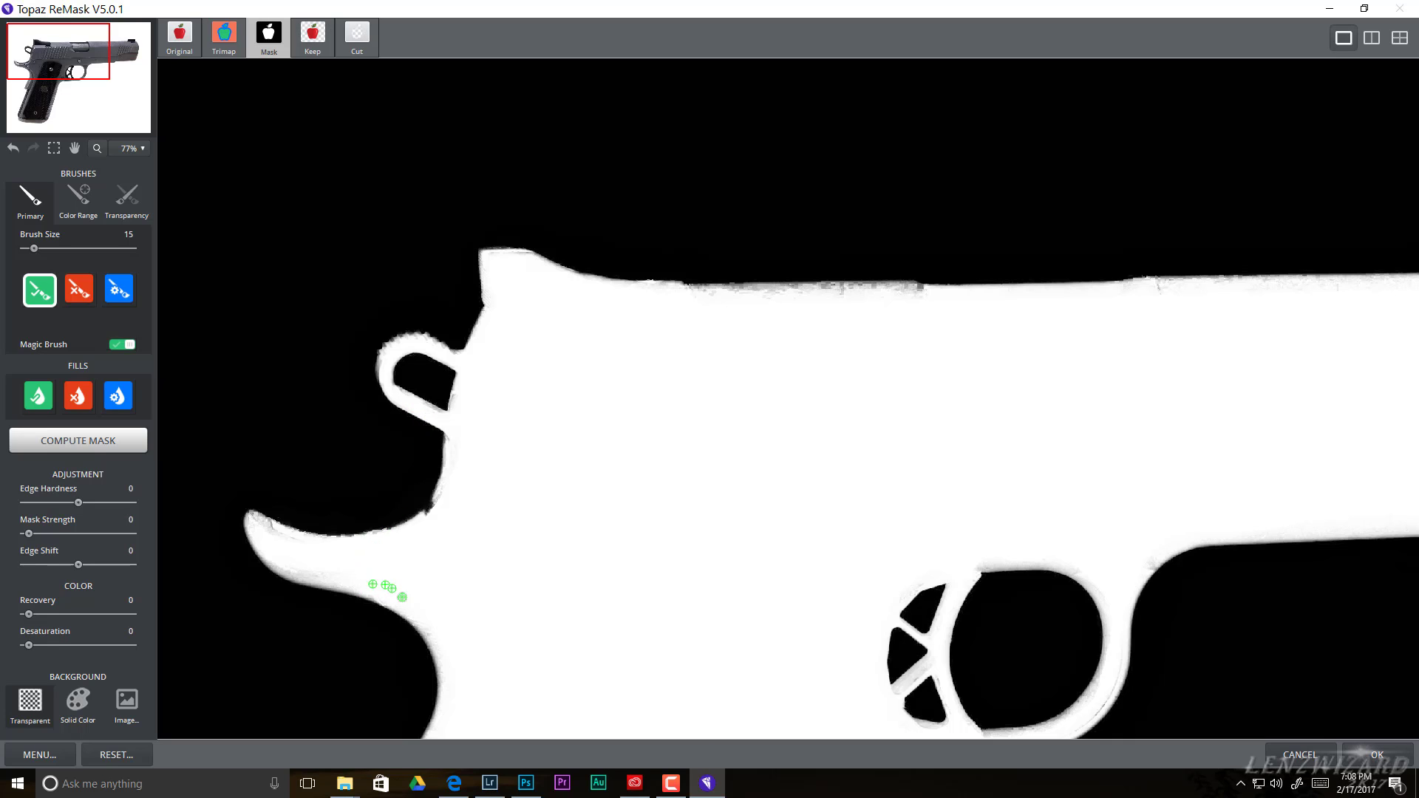
left_click_drag(857, 482, 706, 551)
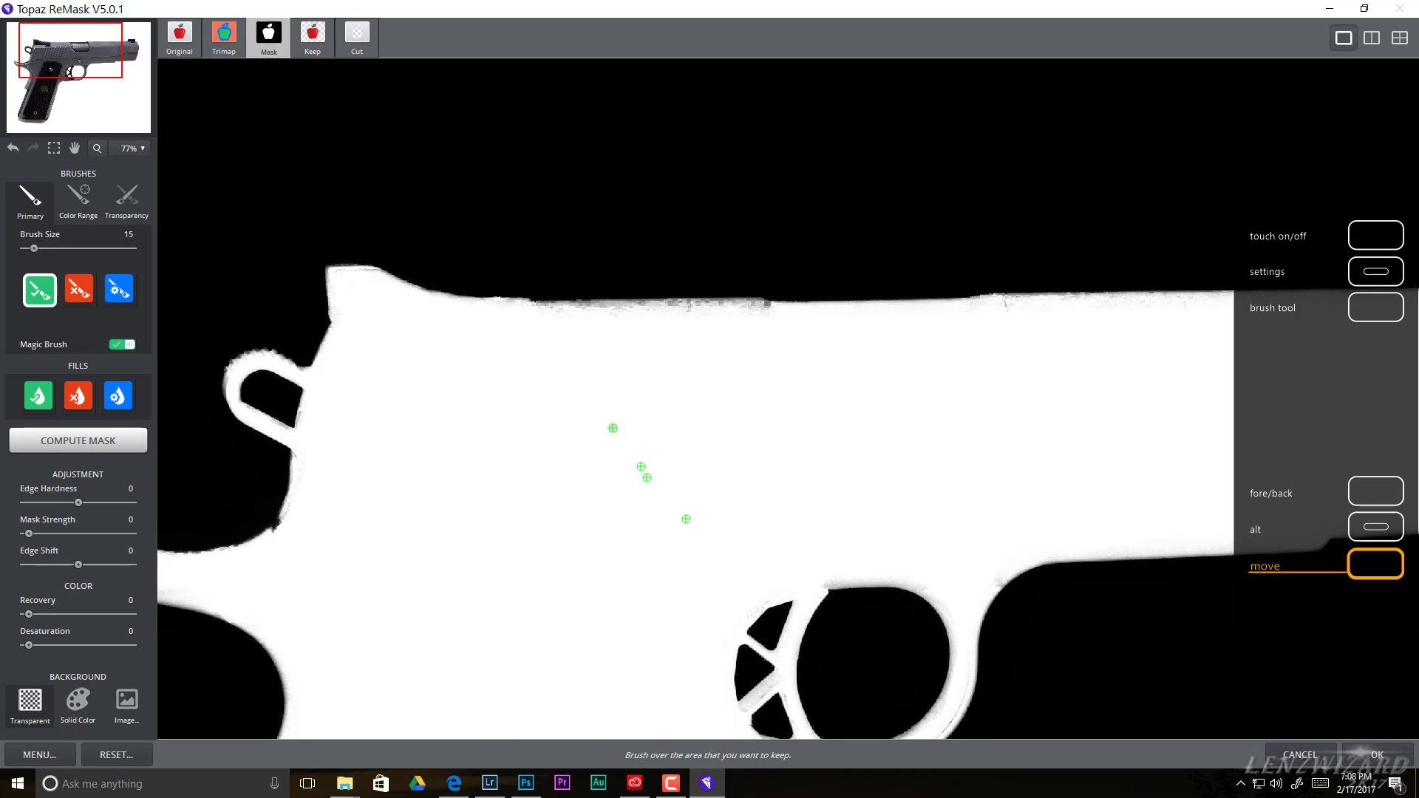
left_click_drag(565, 313, 743, 315)
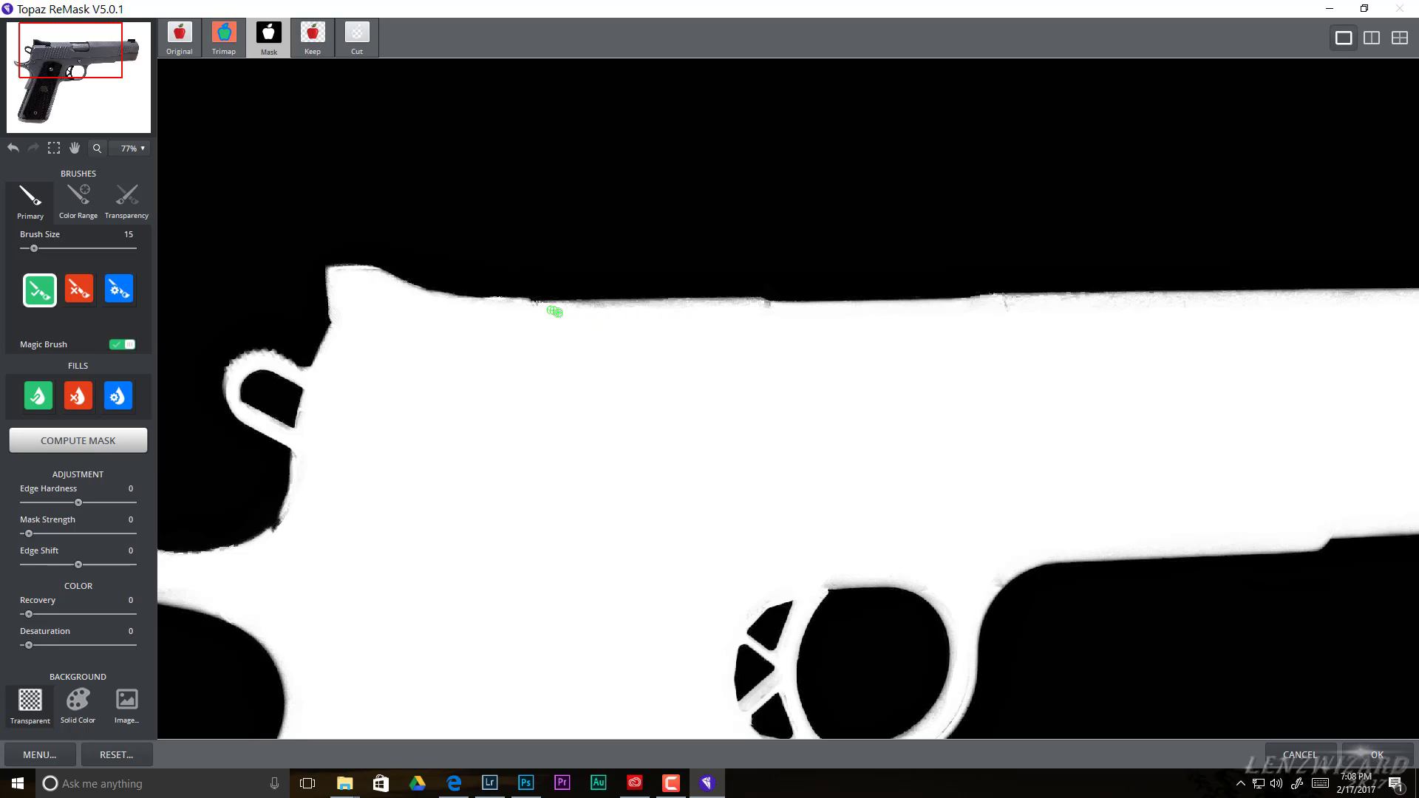
- Fill the remaining gray spots along the front slide top and the muzzle with the keep brush
key("space")
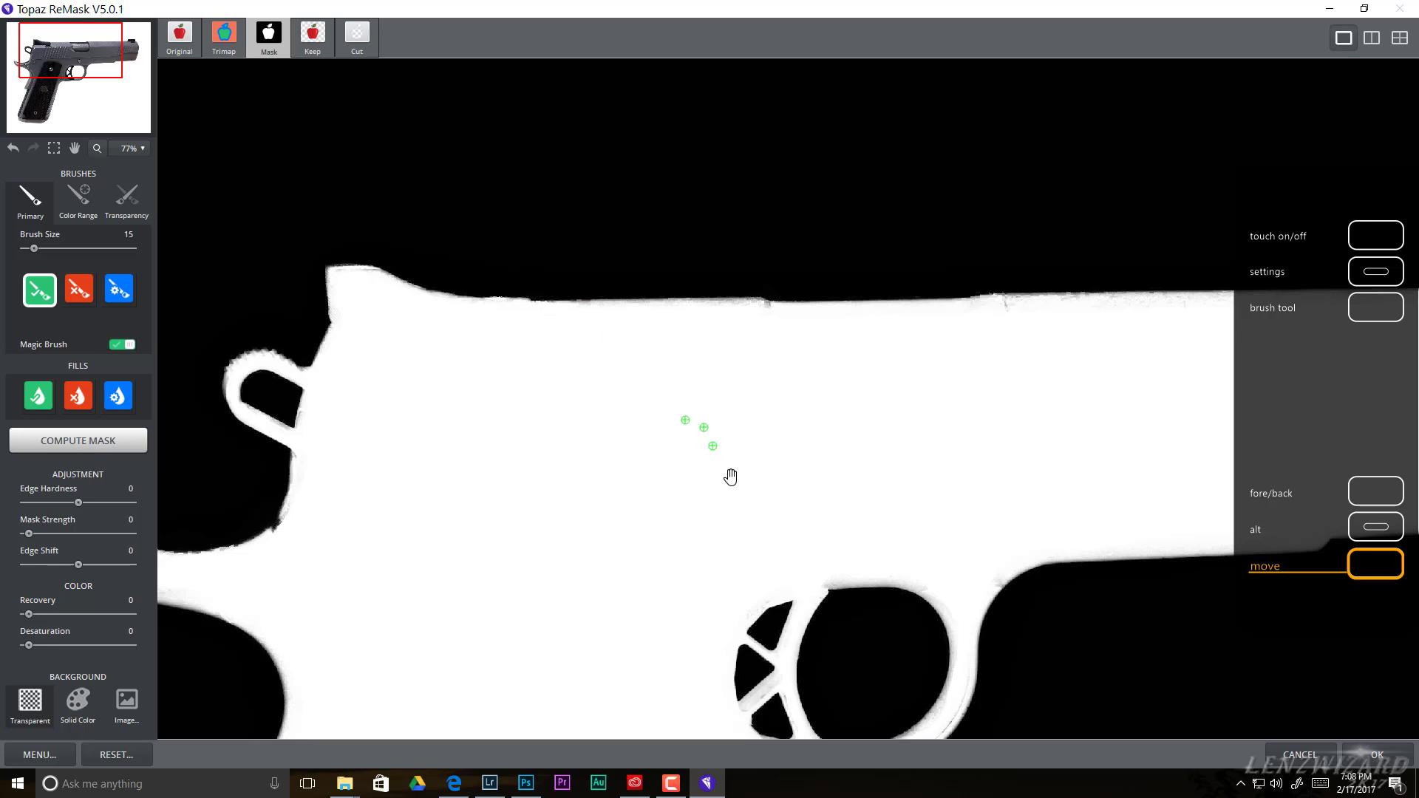
mouse_move(932, 494)
left_mouse_down()
mouse_move(459, 459)
mouse_move(466, 477)
left_mouse_up()
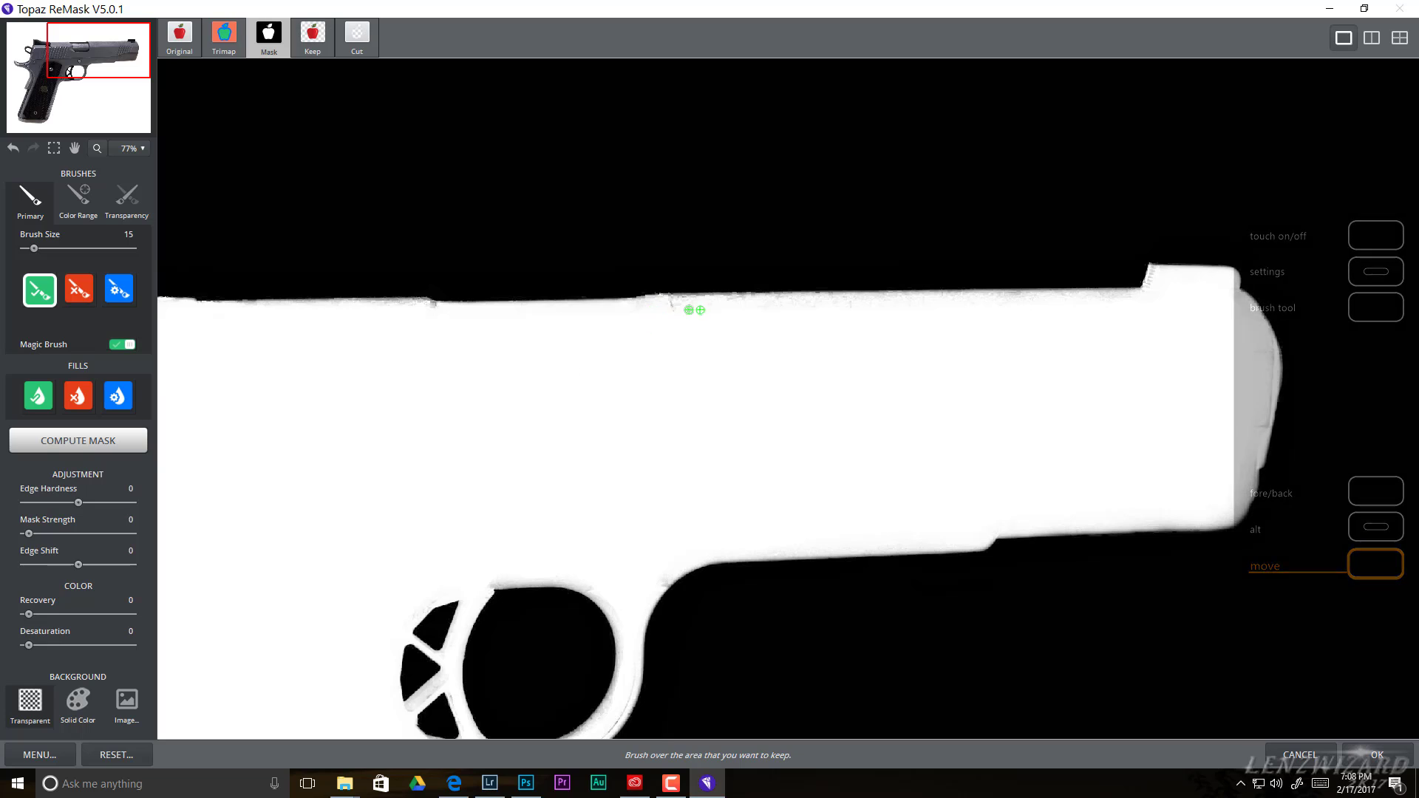
left_click(682, 306)
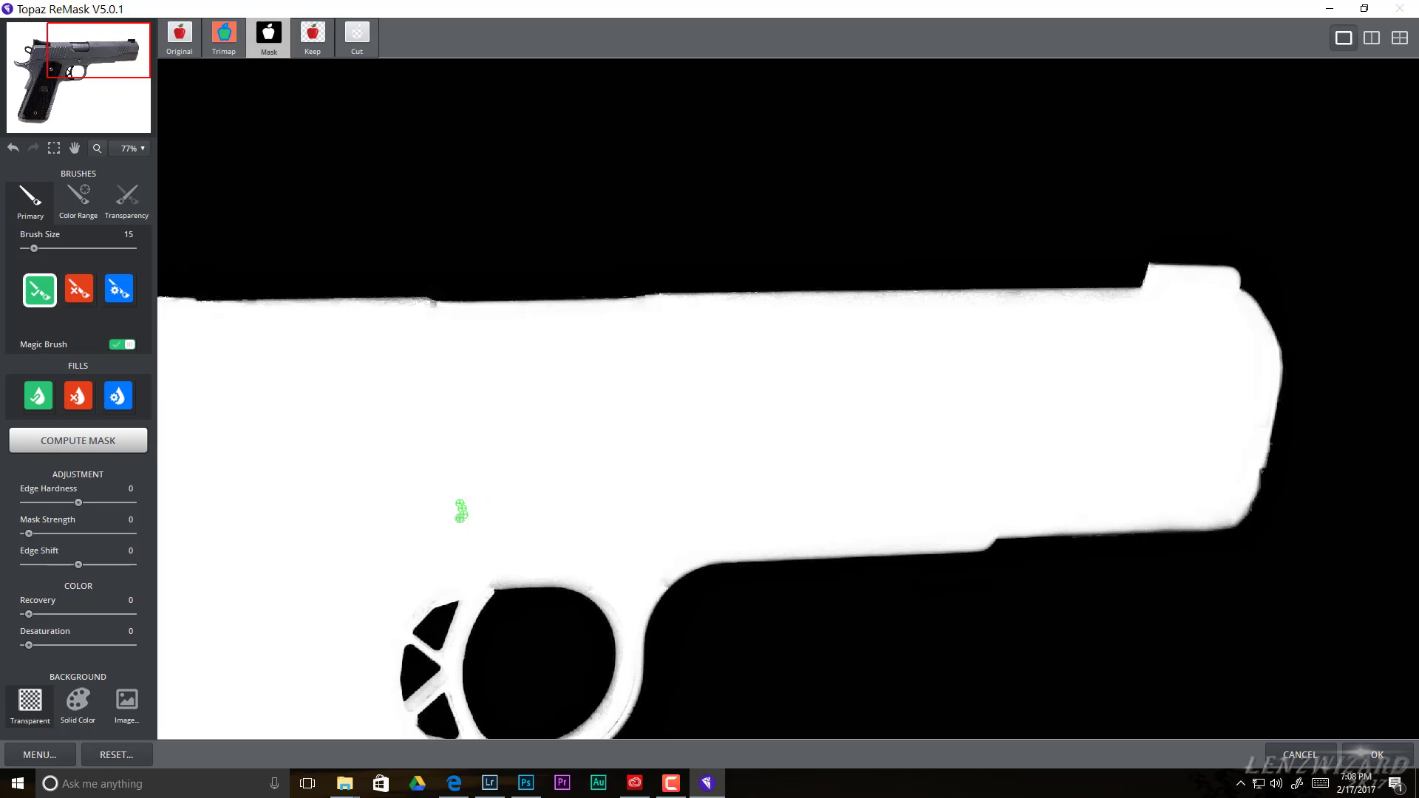
key("space")
left_click_drag(588, 508, 684, 294)
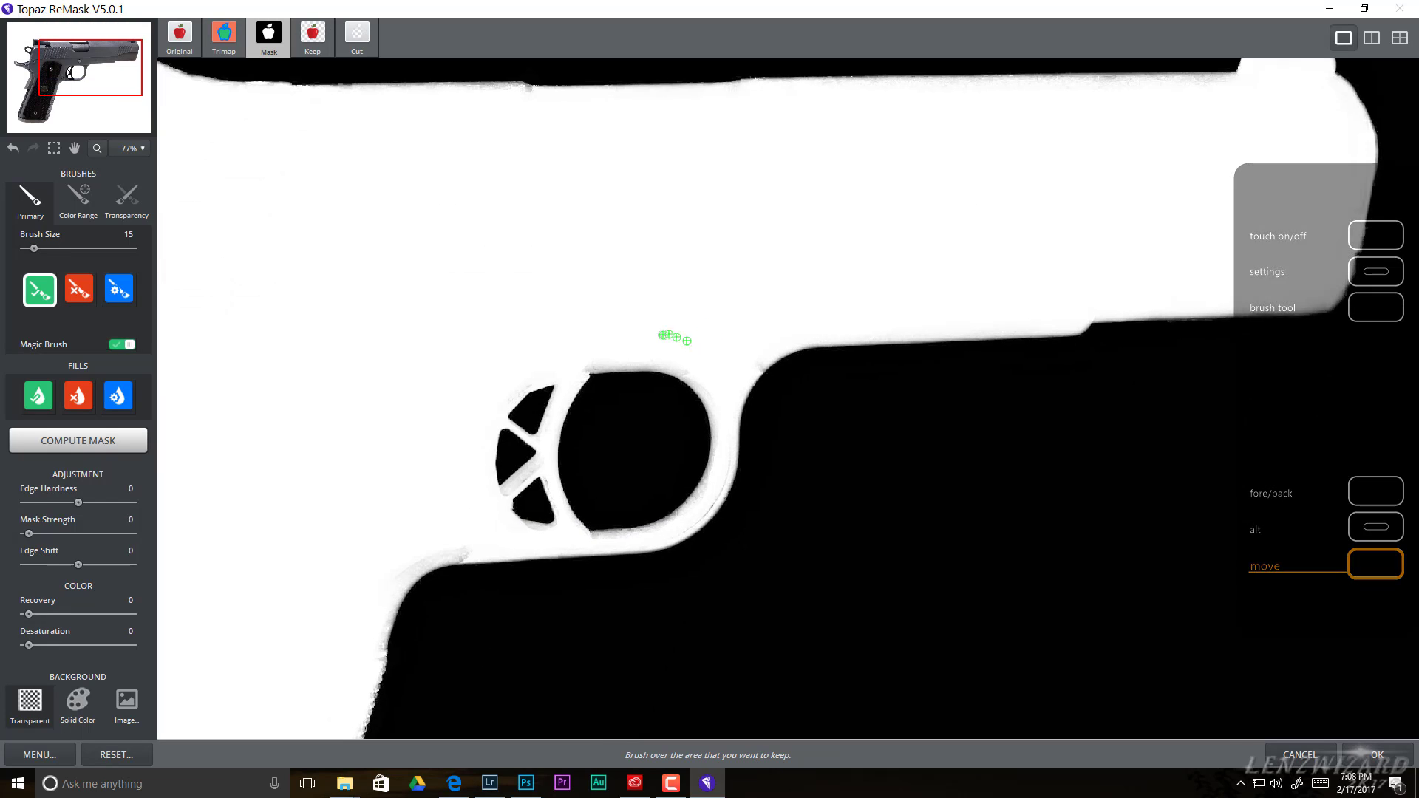
- Fill the gray areas around the inside of the trigger guard and on the trigger's struts with the keep brush
left_click_drag(693, 372, 708, 388)
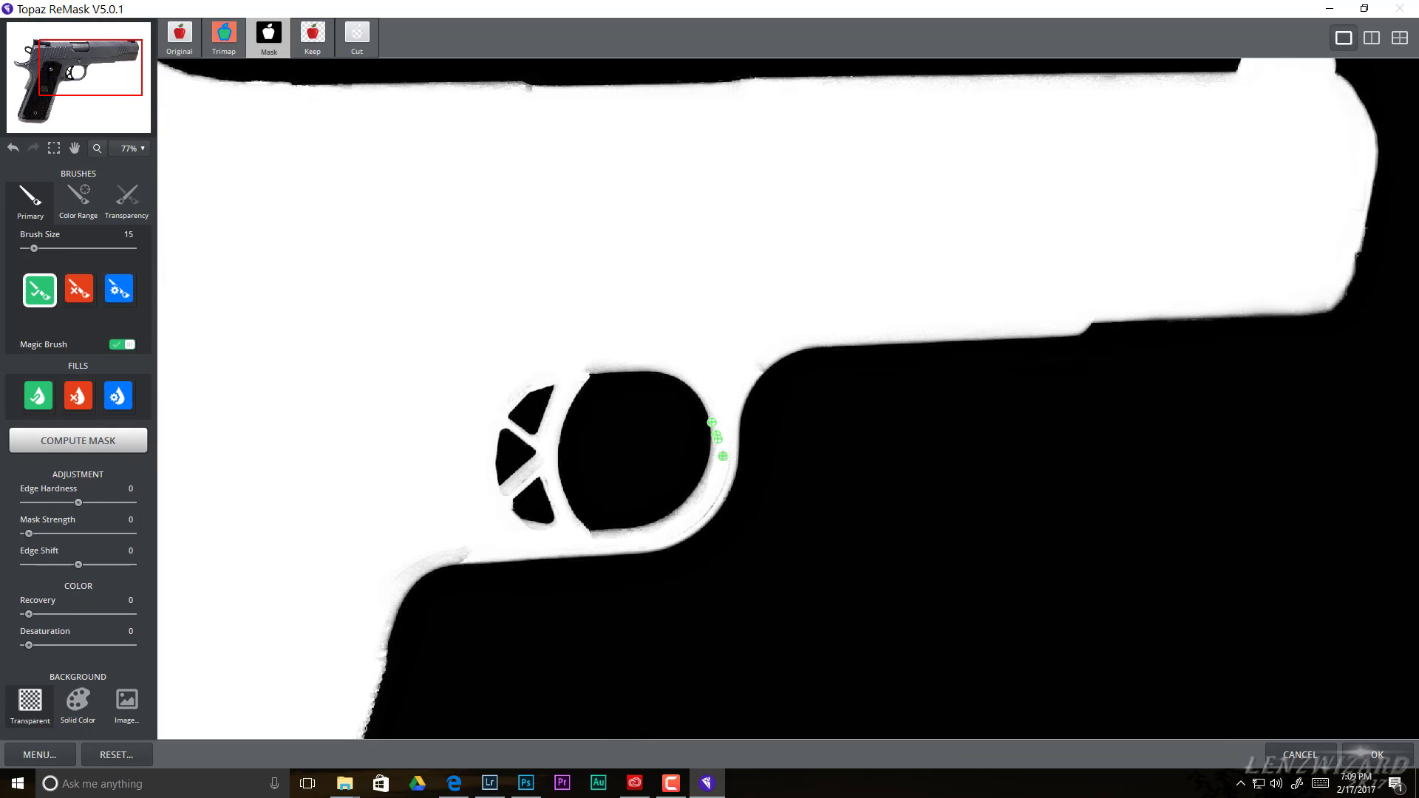
left_click_drag(723, 456, 702, 506)
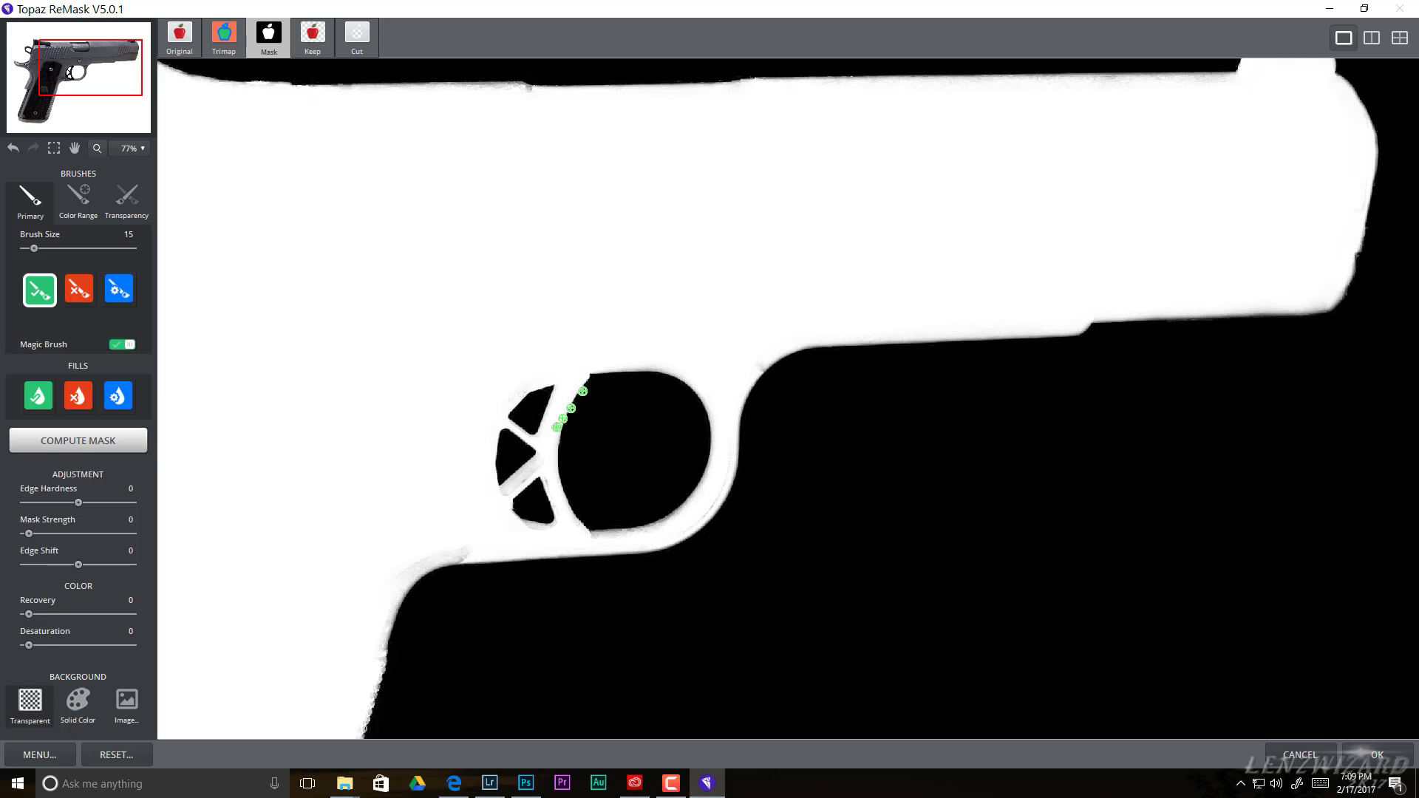
left_click_drag(526, 477, 501, 493)
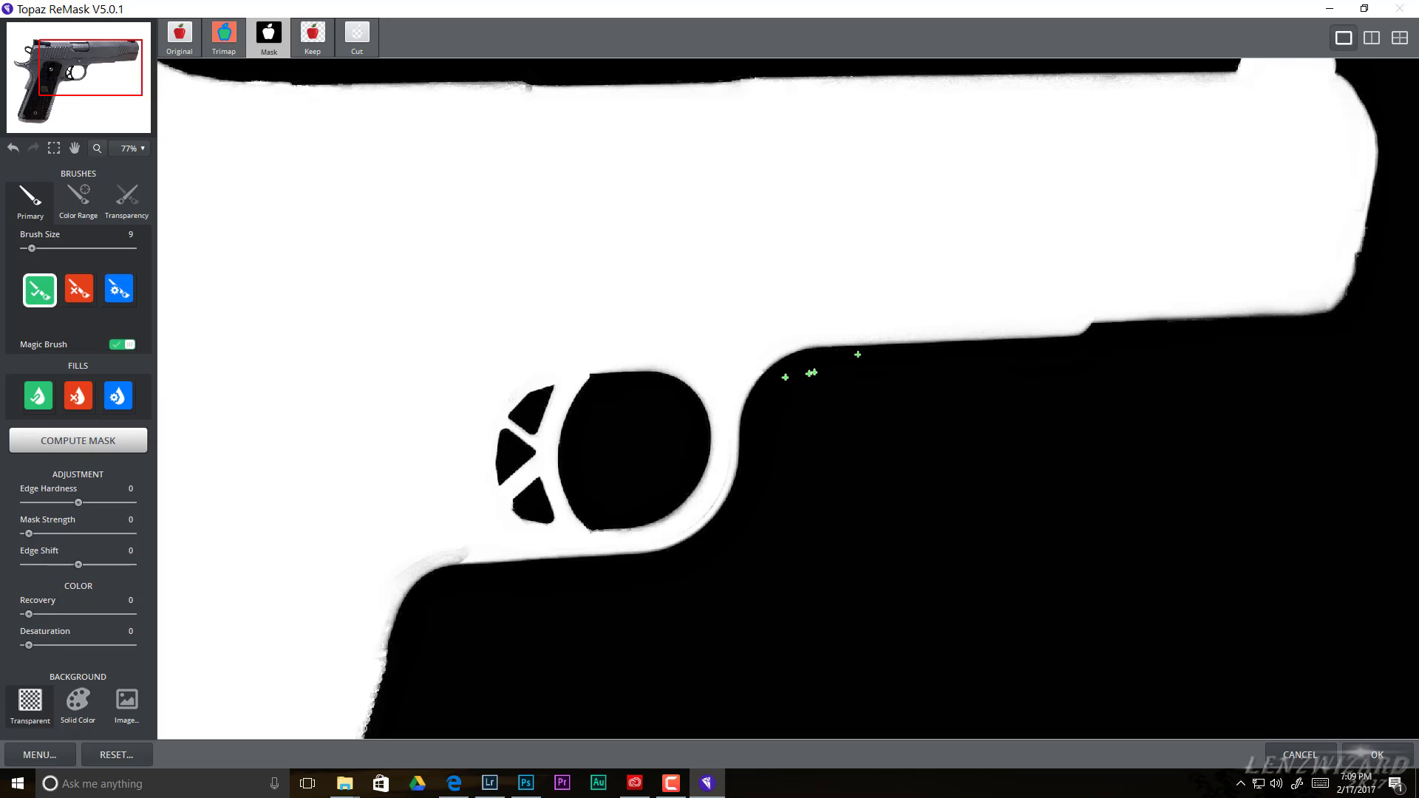
key("space")
left_click_drag(252, 580, 461, 320)
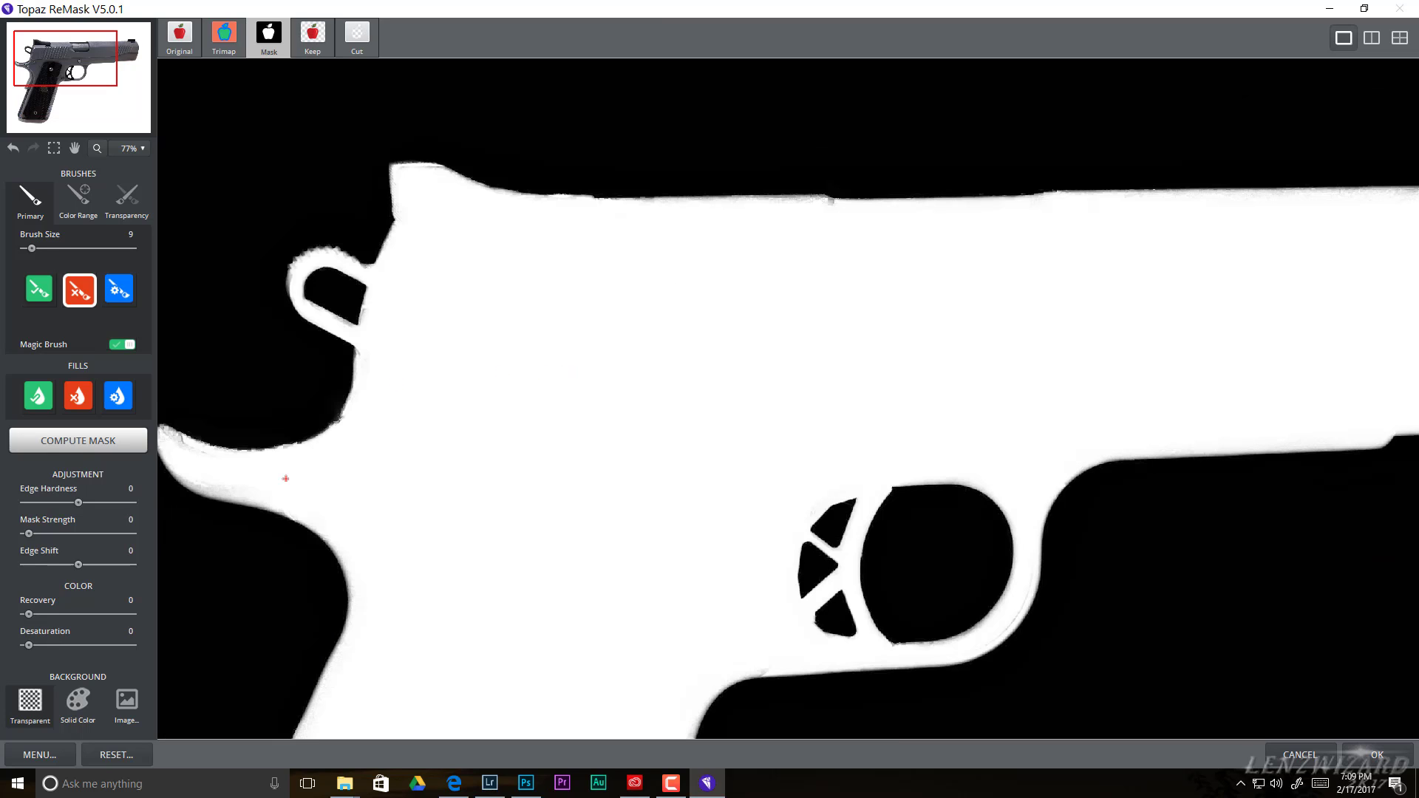
left_click(33, 287)
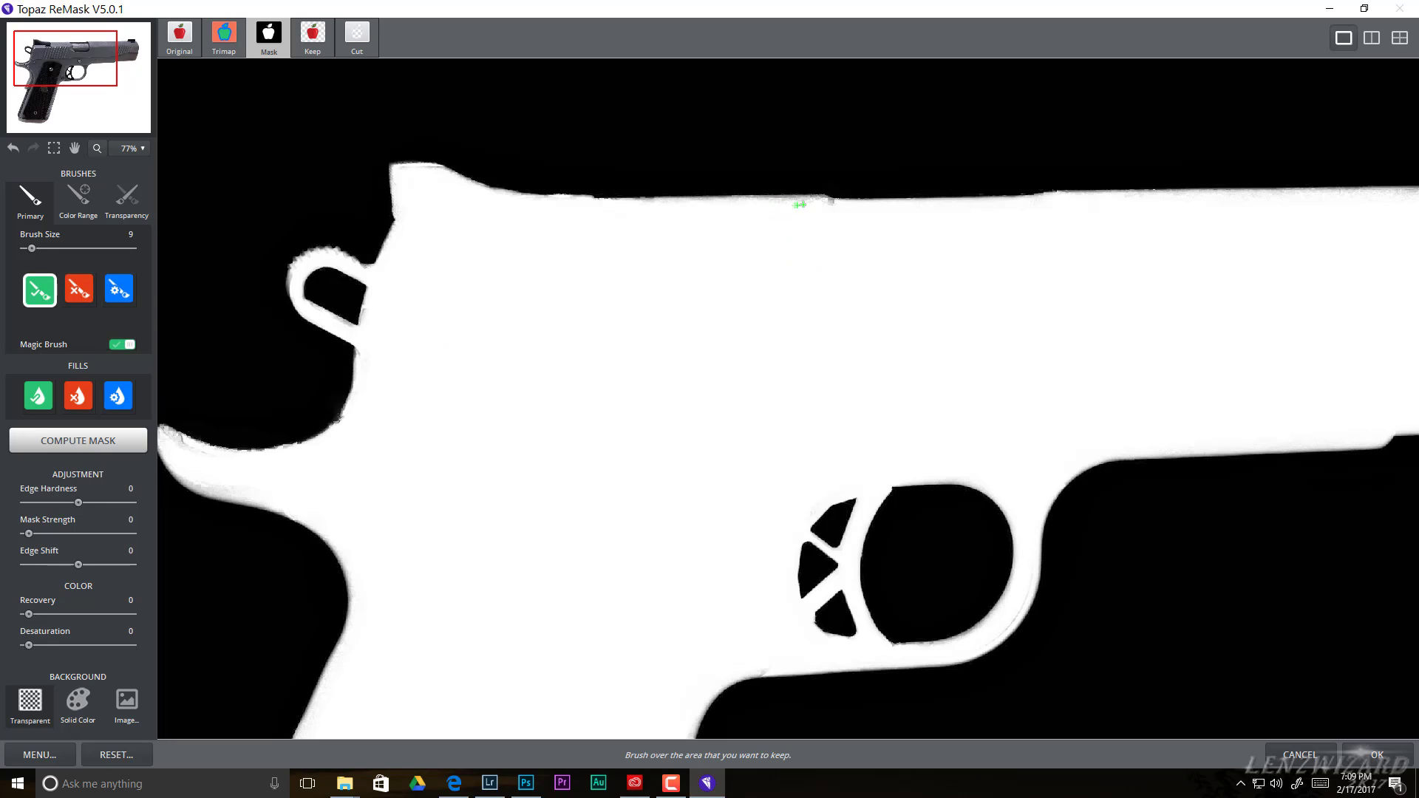
- Preview the kept pistol on transparency and examine the cutout edges along the slide, trigger guard and muzzle
left_click(315, 41)
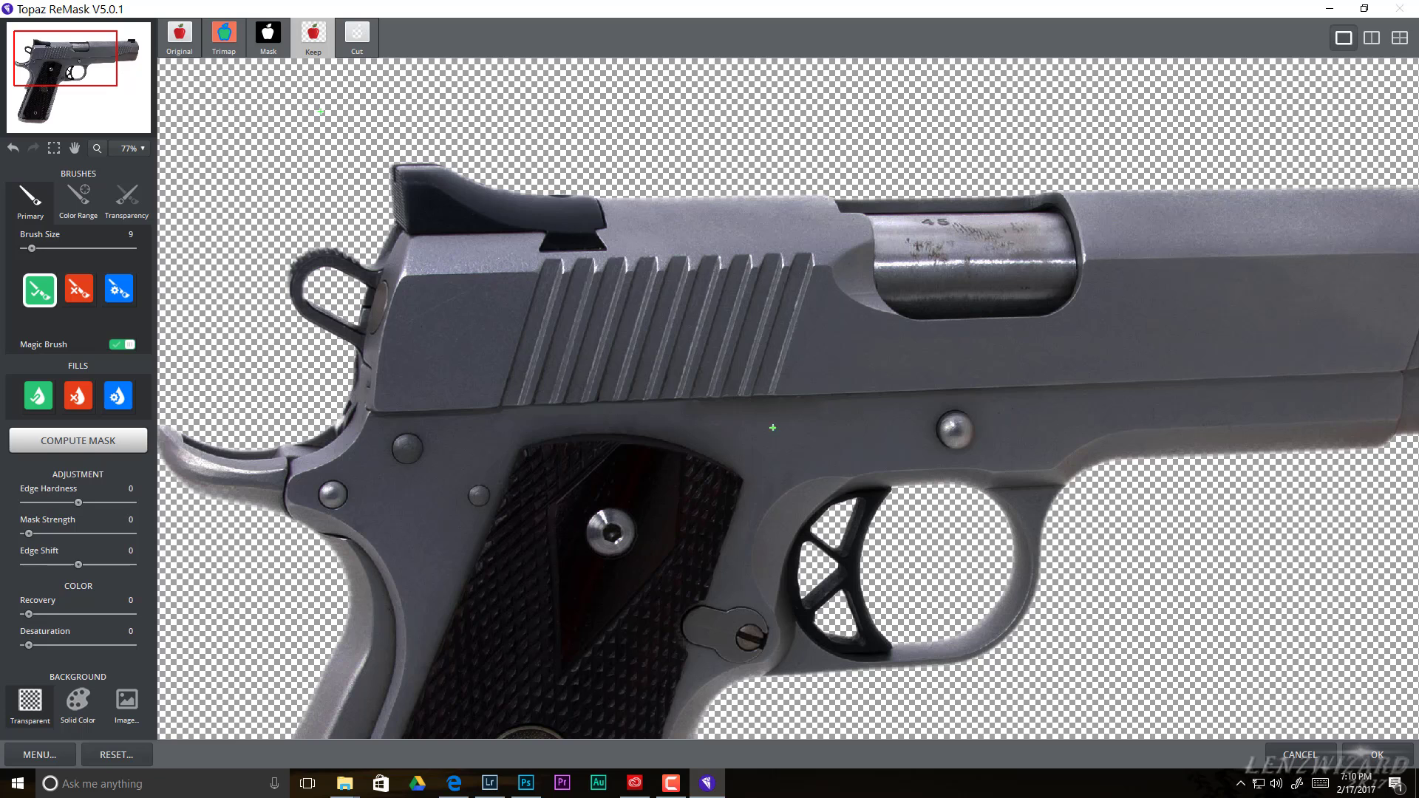
key("space")
left_click_drag(675, 450, 481, 493)
left_click_drag(707, 558, 507, 549)
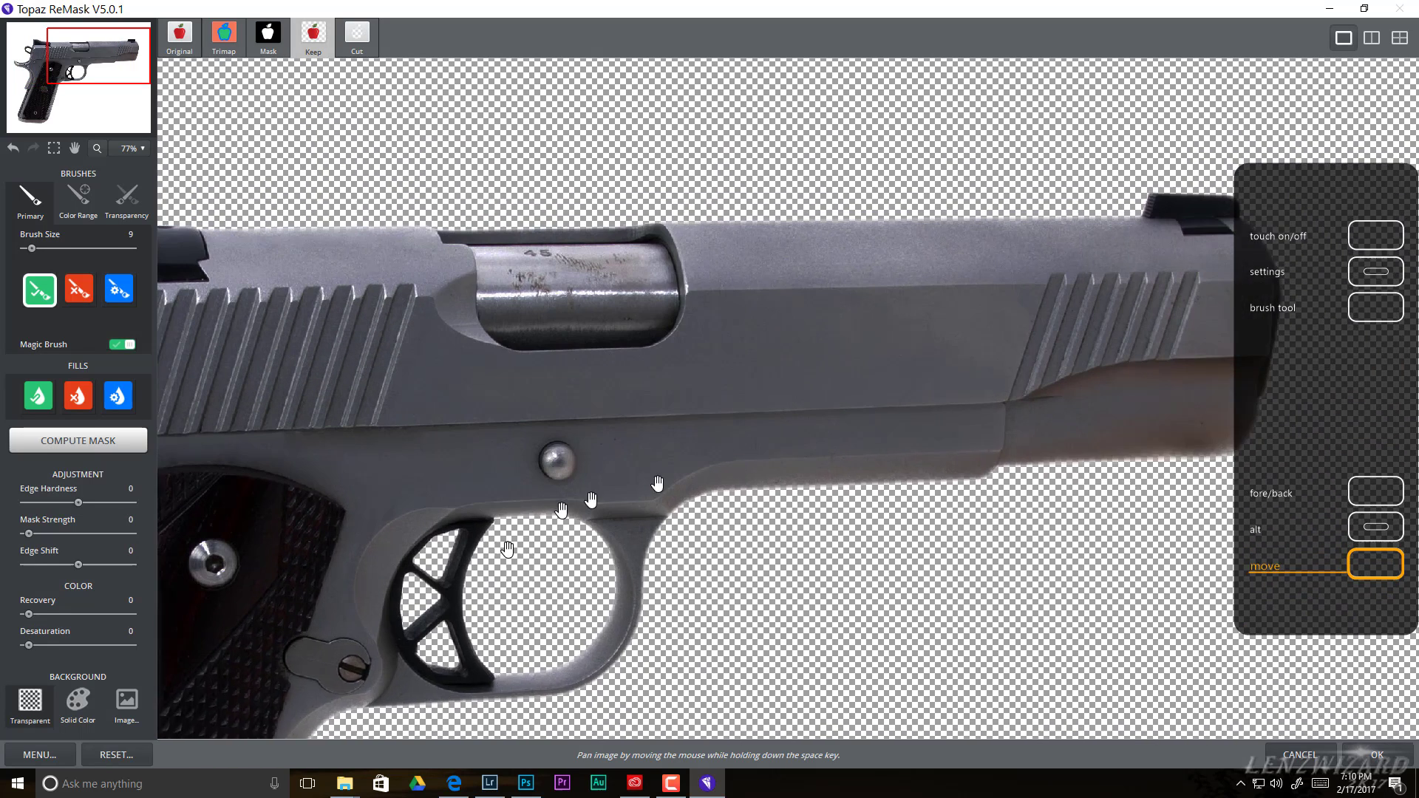
left_click_drag(658, 484, 507, 549)
mouse_move(779, 491)
left_mouse_down()
mouse_move(741, 418)
mouse_move(845, 326)
left_mouse_up()
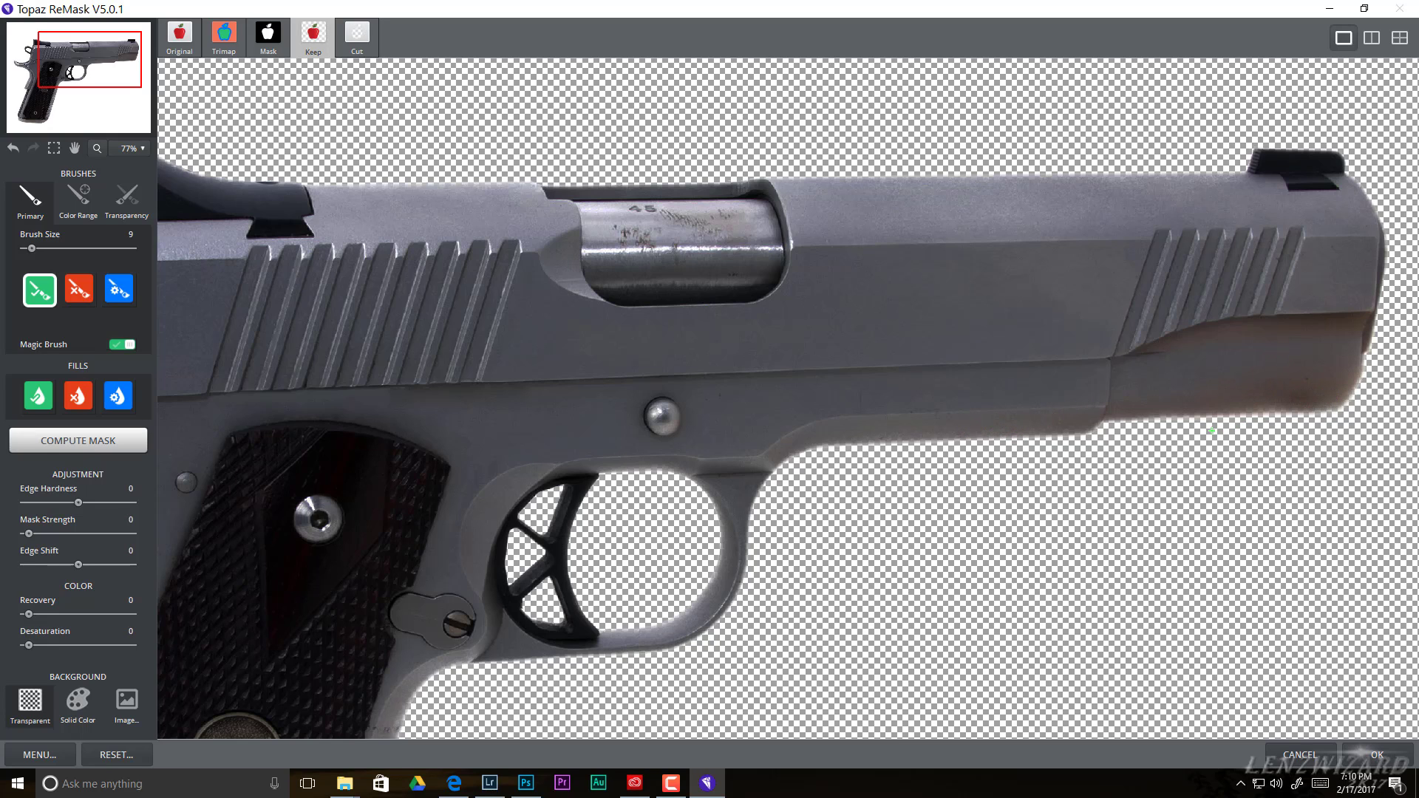
- Preview the cutout on a solid color background and examine its edges from the slide down the grip, then the whole pistol
left_click(71, 723)
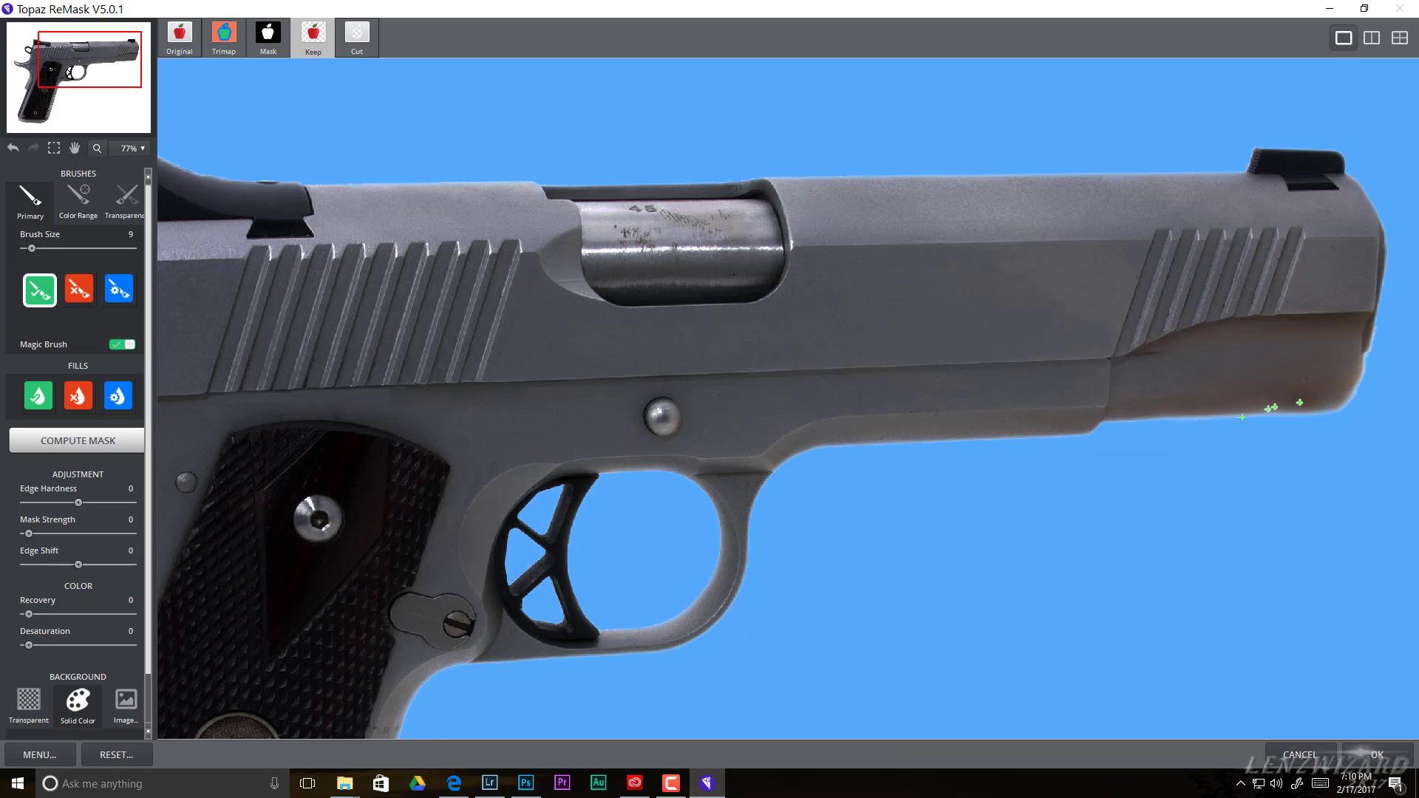
key("space")
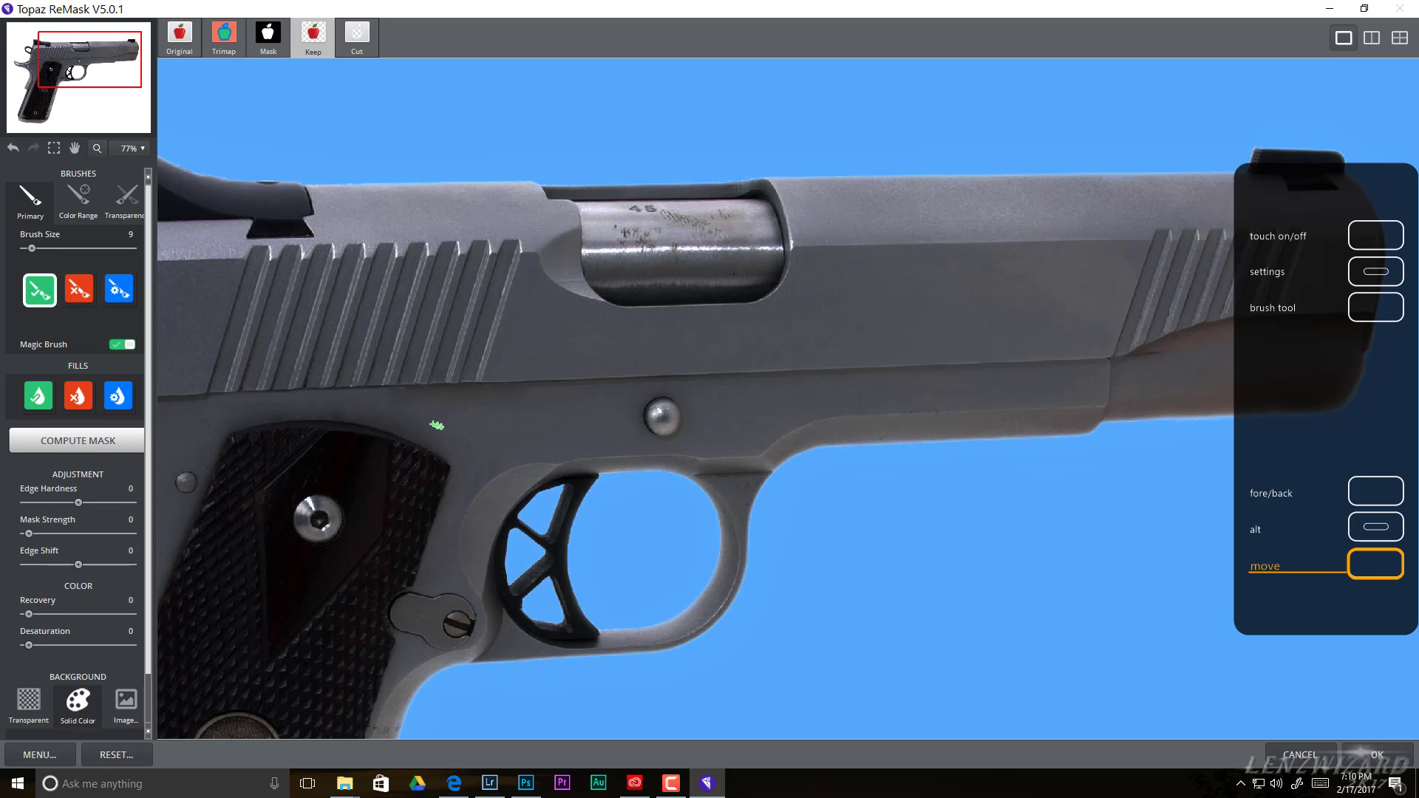
left_click_drag(437, 424, 521, 352)
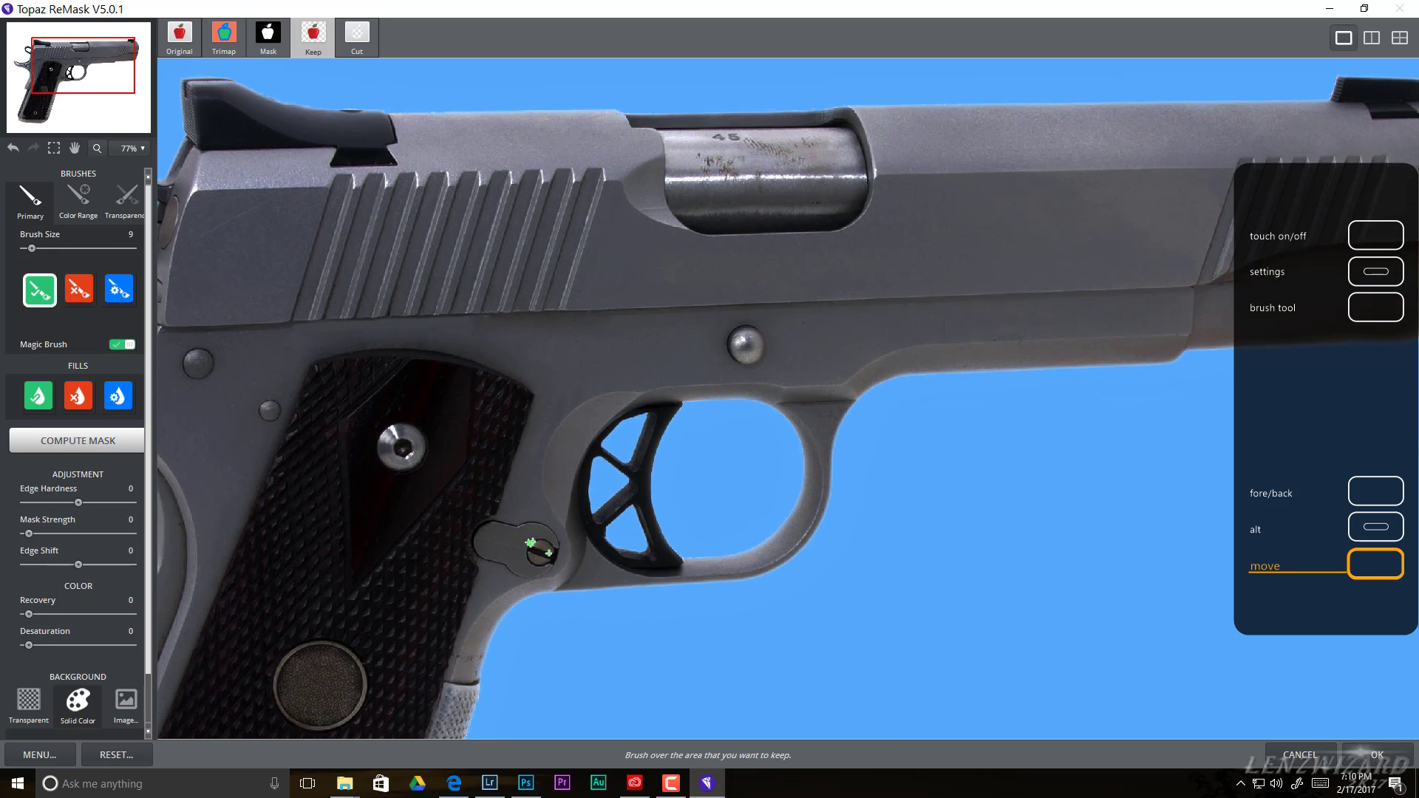
left_click_drag(425, 521, 680, 300)
left_click_drag(484, 559, 650, 385)
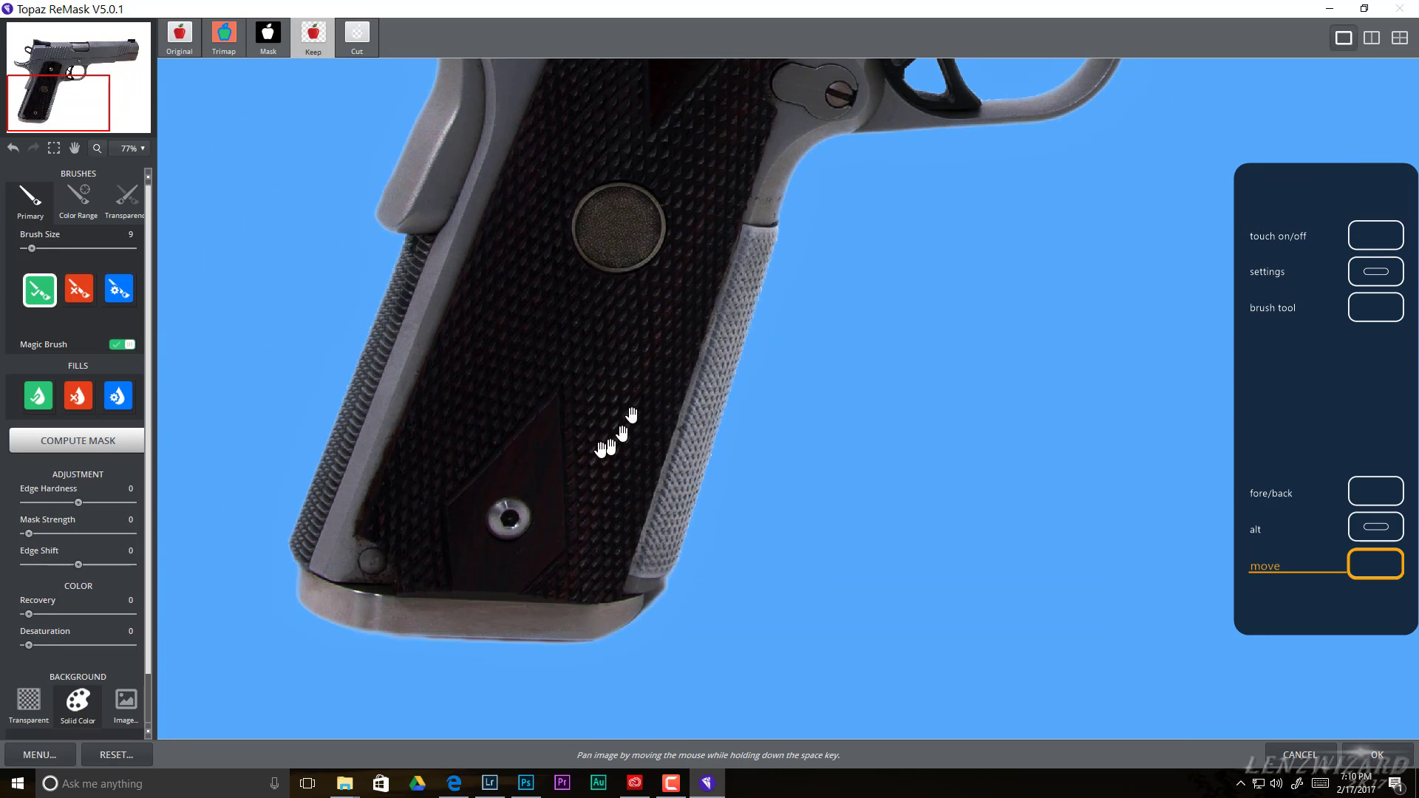
left_click_drag(581, 414, 584, 621)
left_click_drag(616, 320, 591, 575)
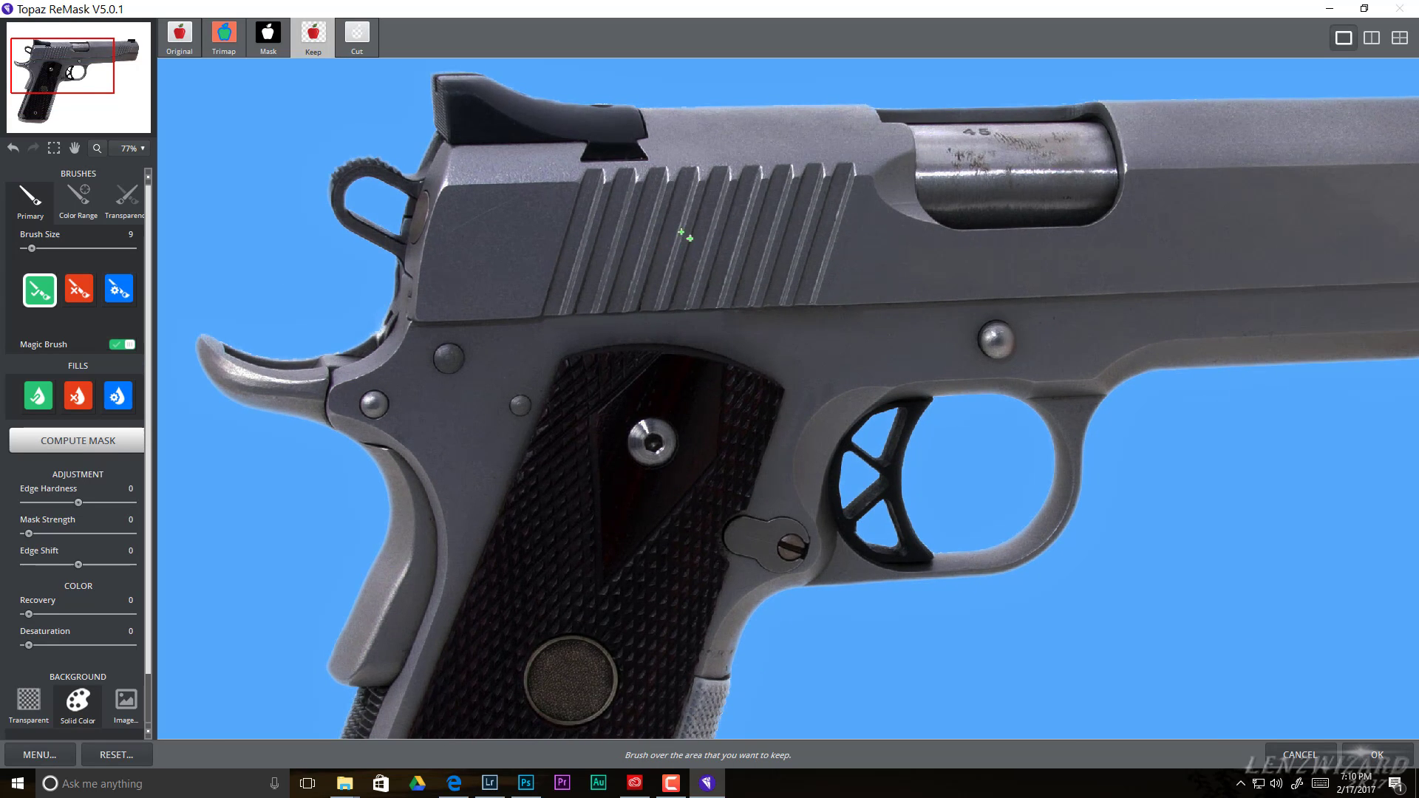
key("ctrl+0")
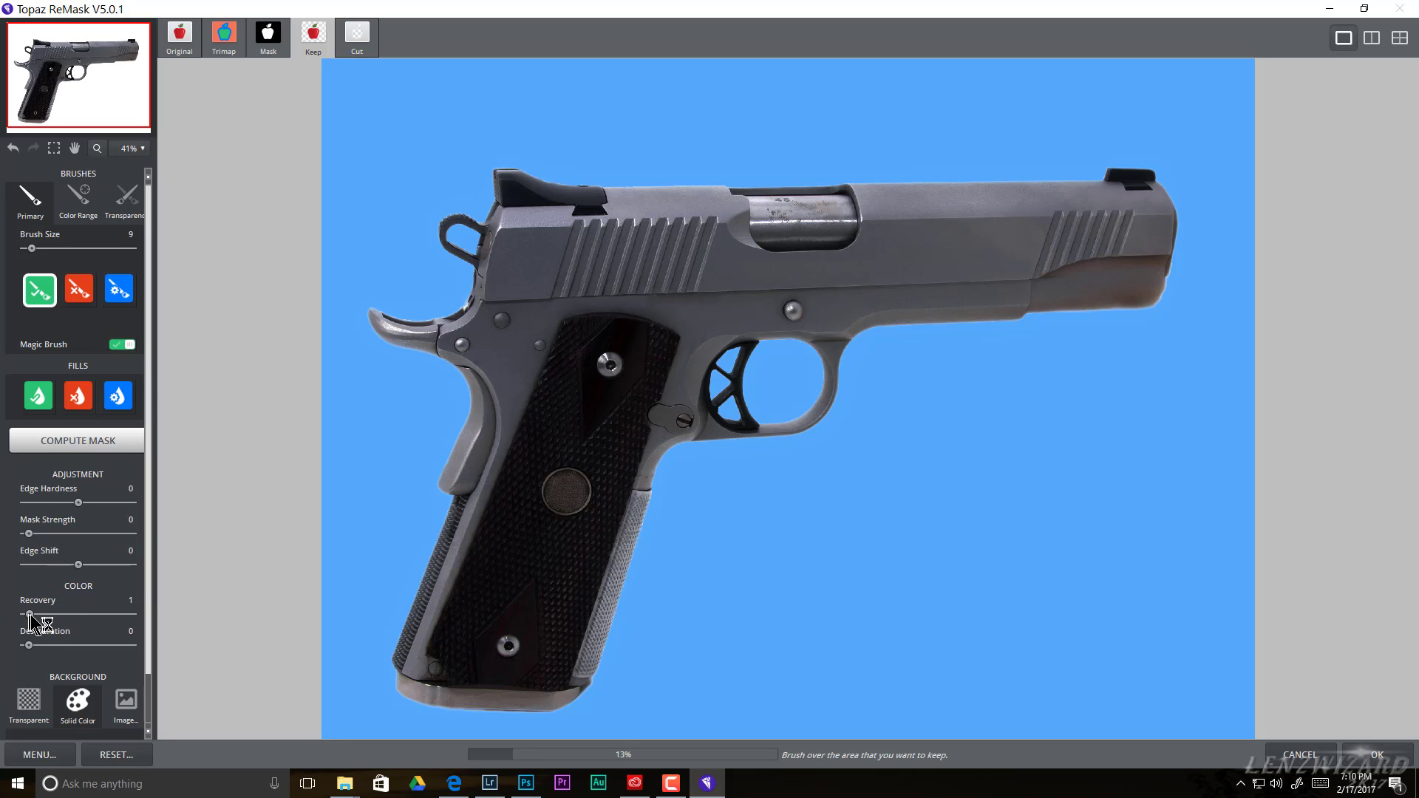
- Set color recovery to 51, edge hardness to 29 and mask strength to 25, apply the mask, and collapse the layer properties
left_click_drag(29, 615, 75, 615)
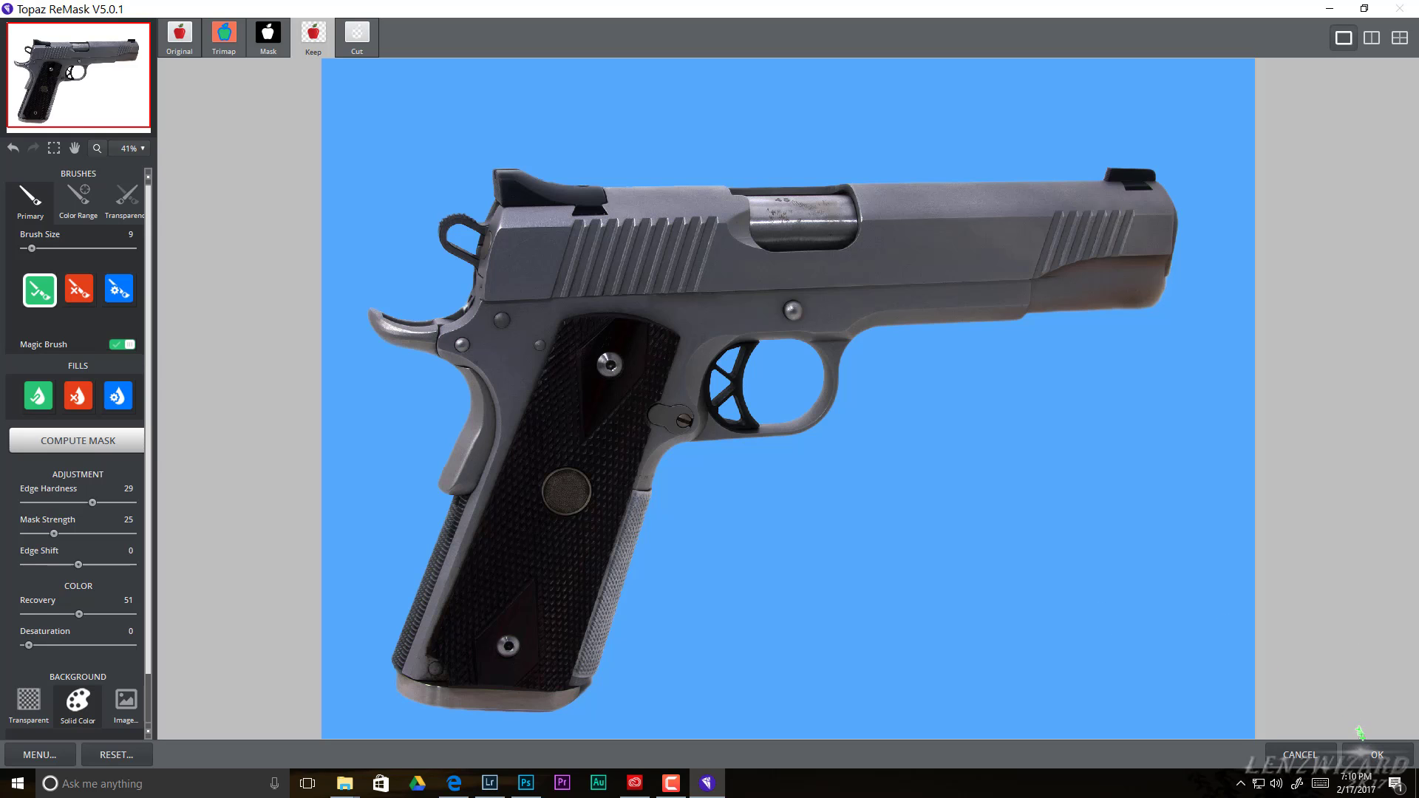
left_click(1375, 755)
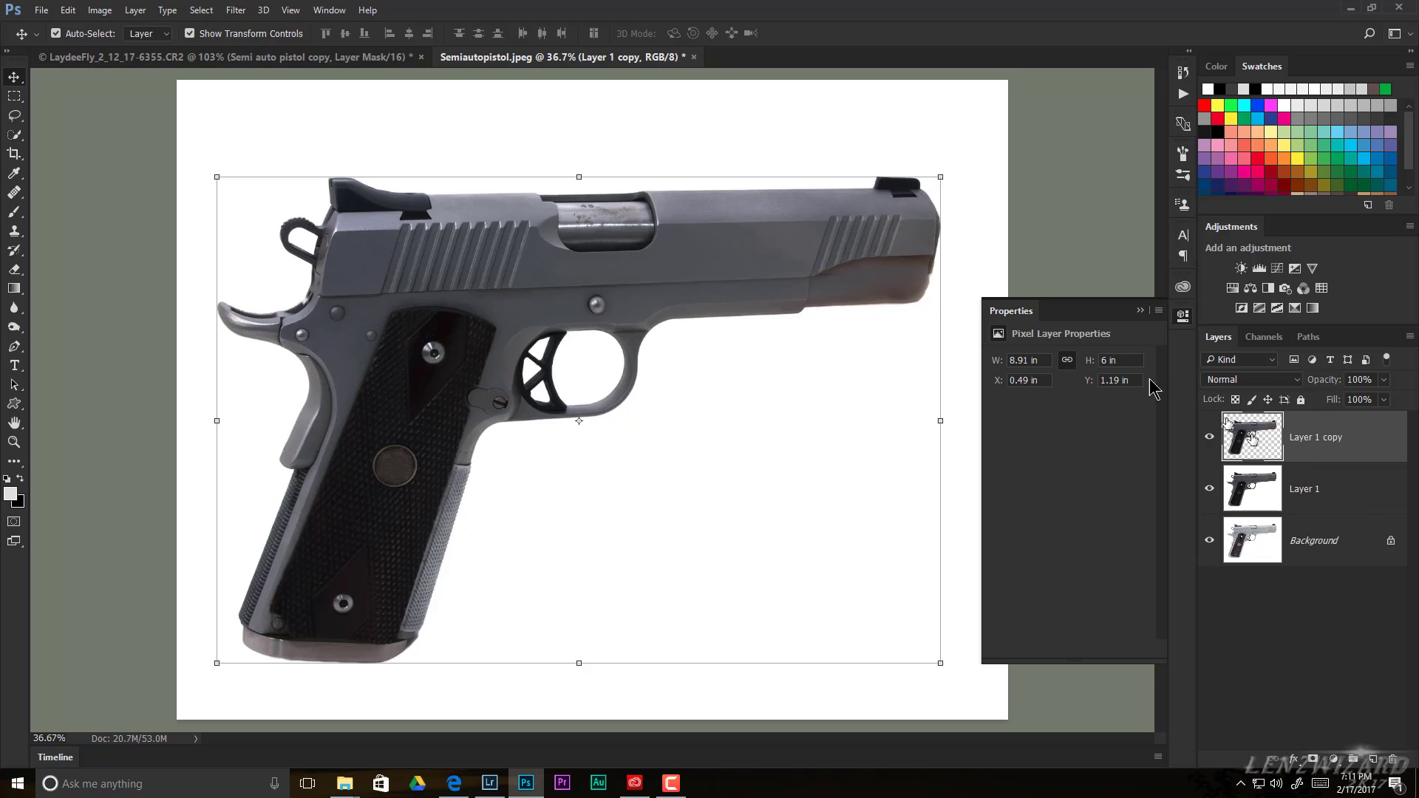
left_click(1142, 311)
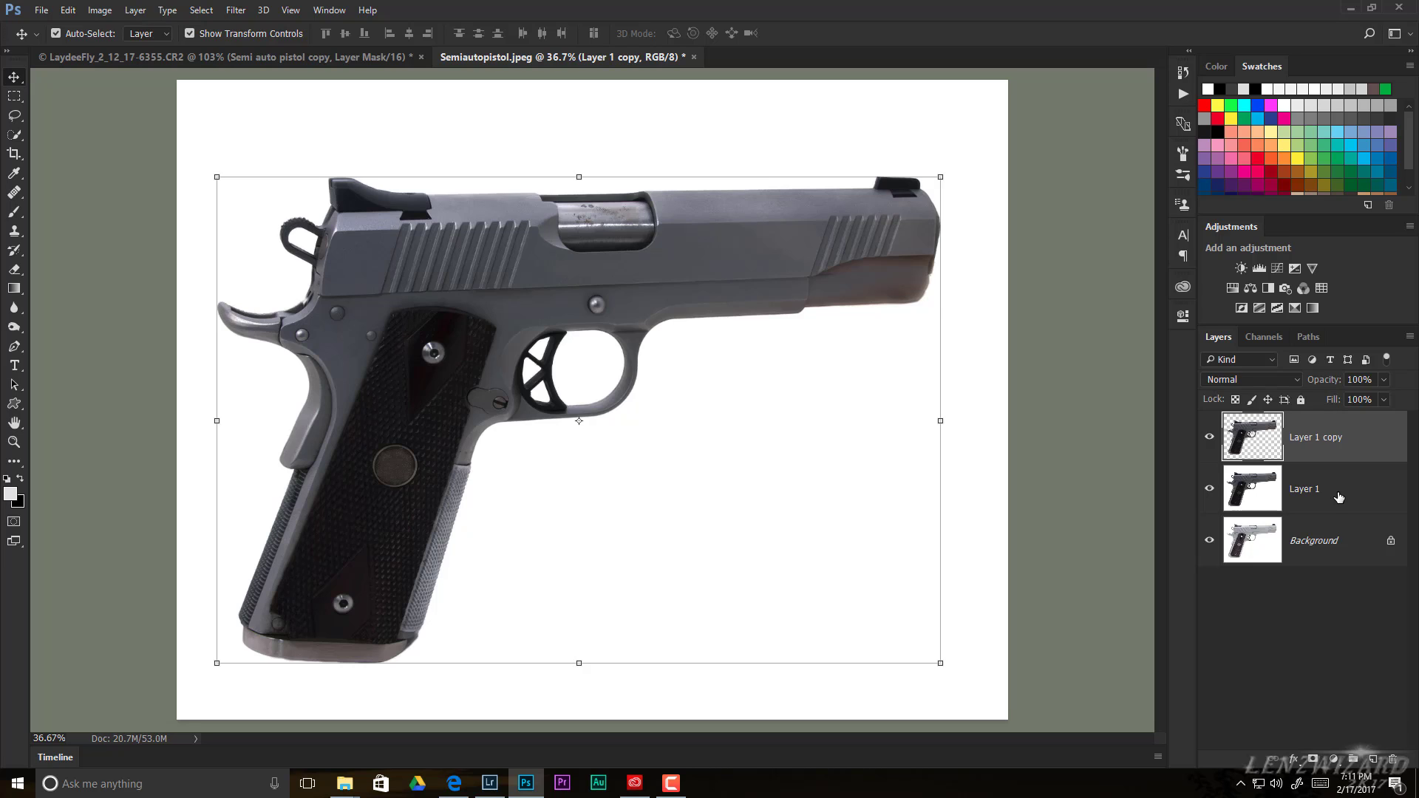
- Duplicate the Background layer and hide Layer 1, keeping Layer 1 copy visible after comparing the original and darkened pistols
left_click(1337, 551)
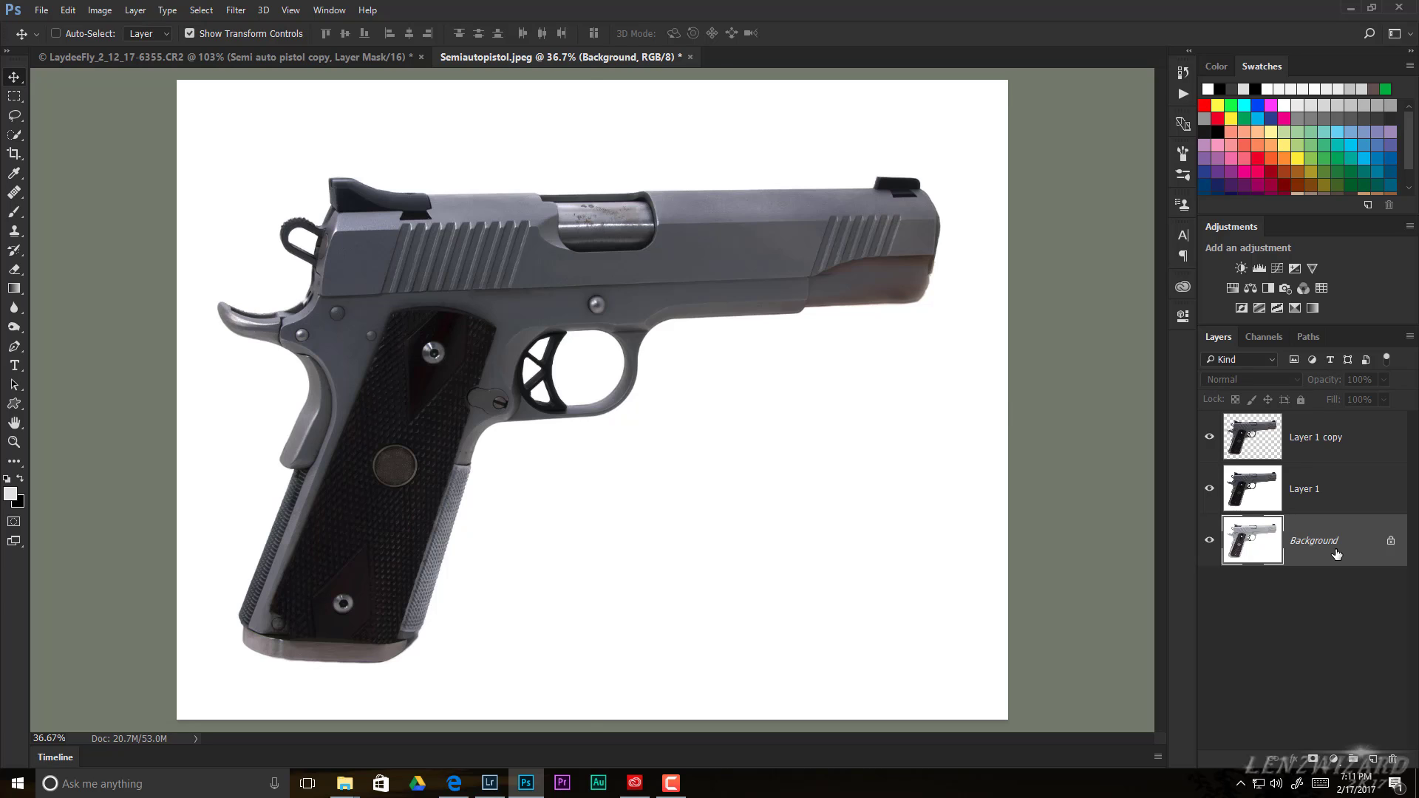
key("ctrl+j")
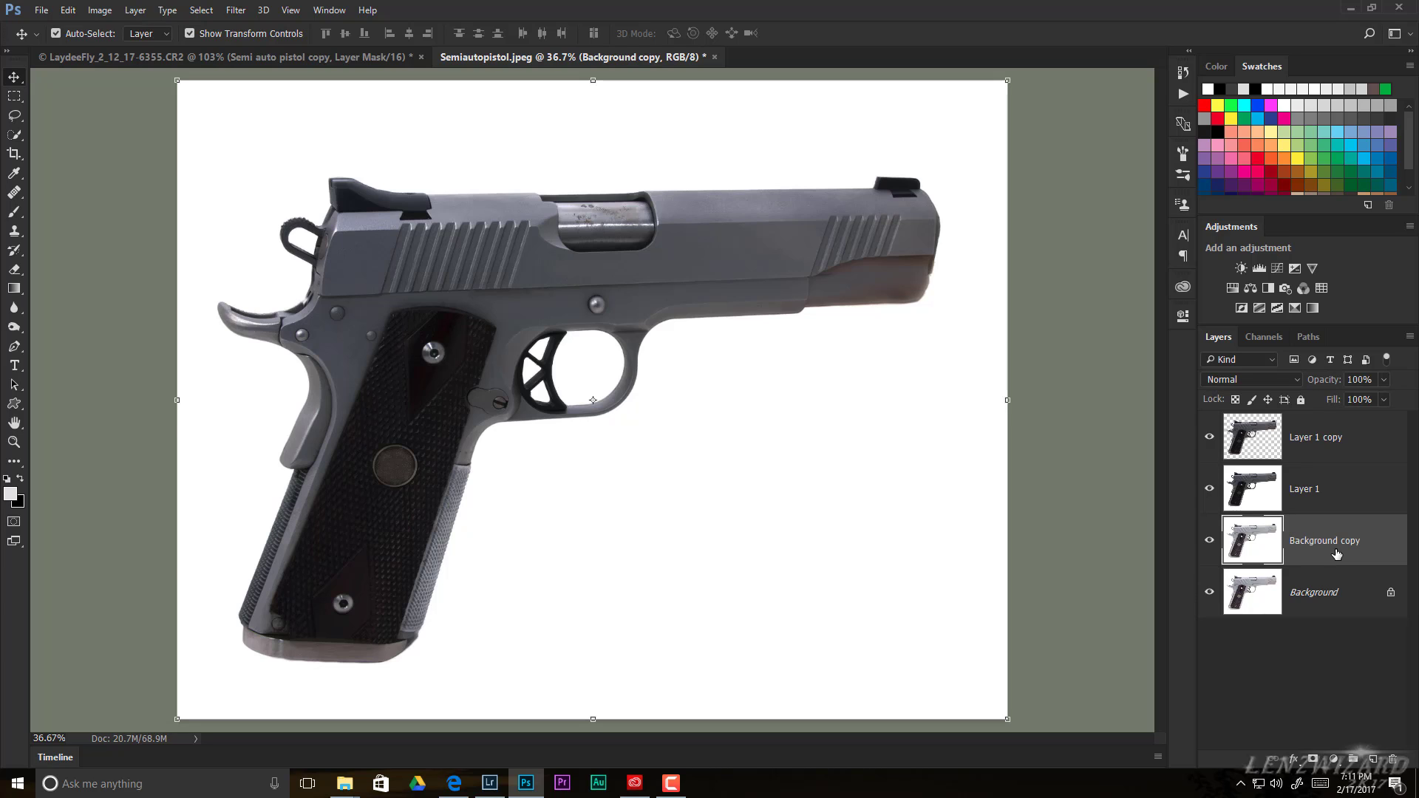
left_click(1209, 489)
left_click(1209, 437)
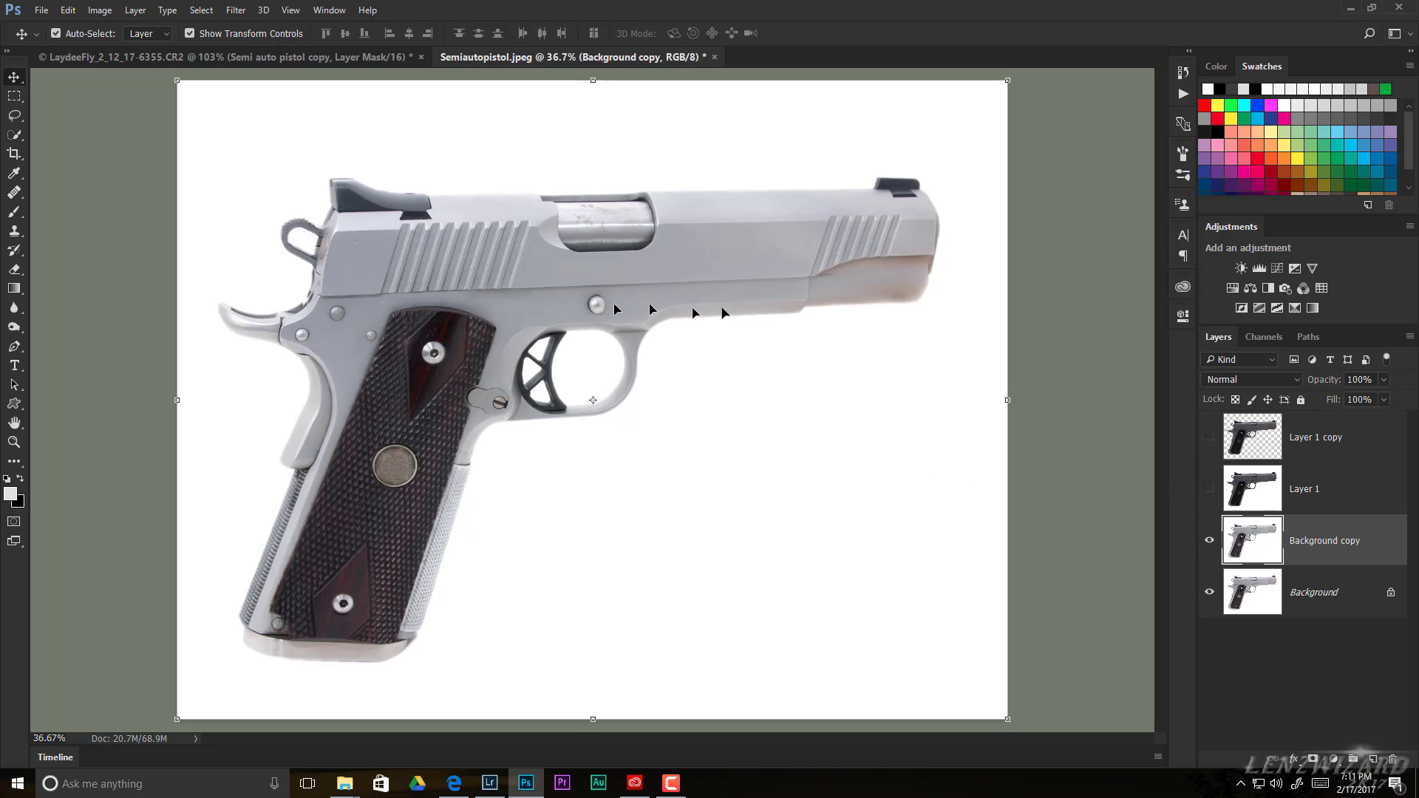
left_click(1210, 438)
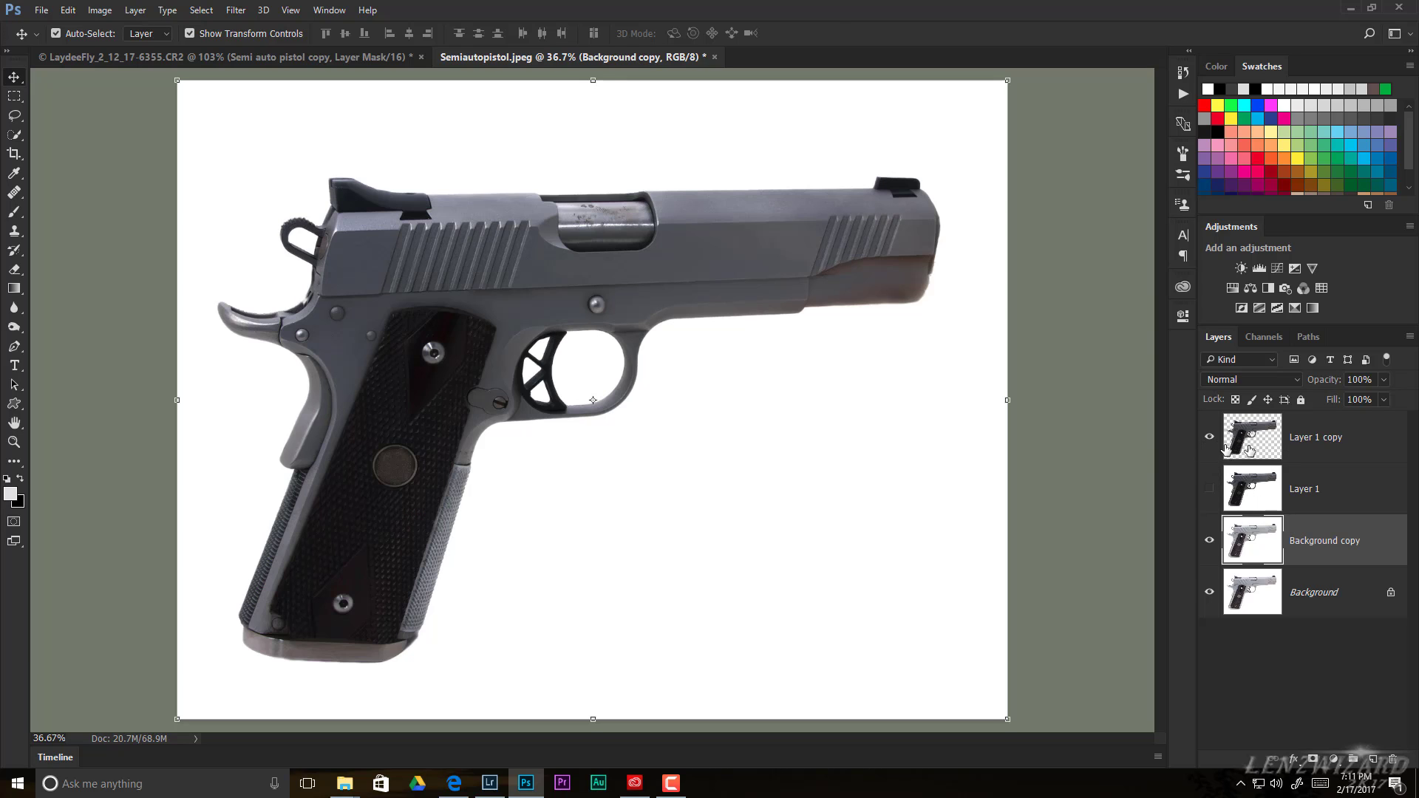
- Load the outline of the cut-out pistol on Layer 1 copy as a selection
left_click(1337, 451)
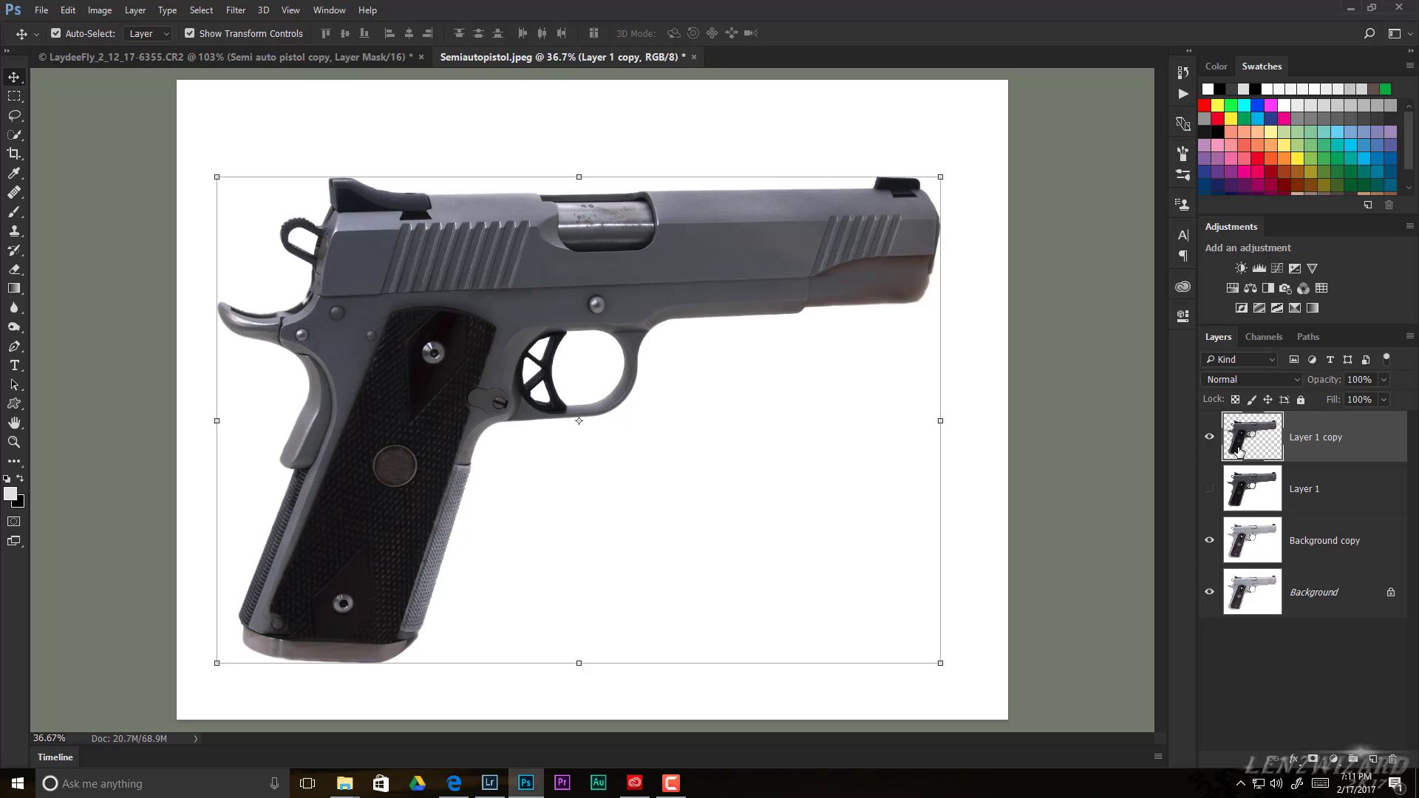
left_click_drag(1240, 451, 1253, 446)
left_click(1251, 442, "ctrl")
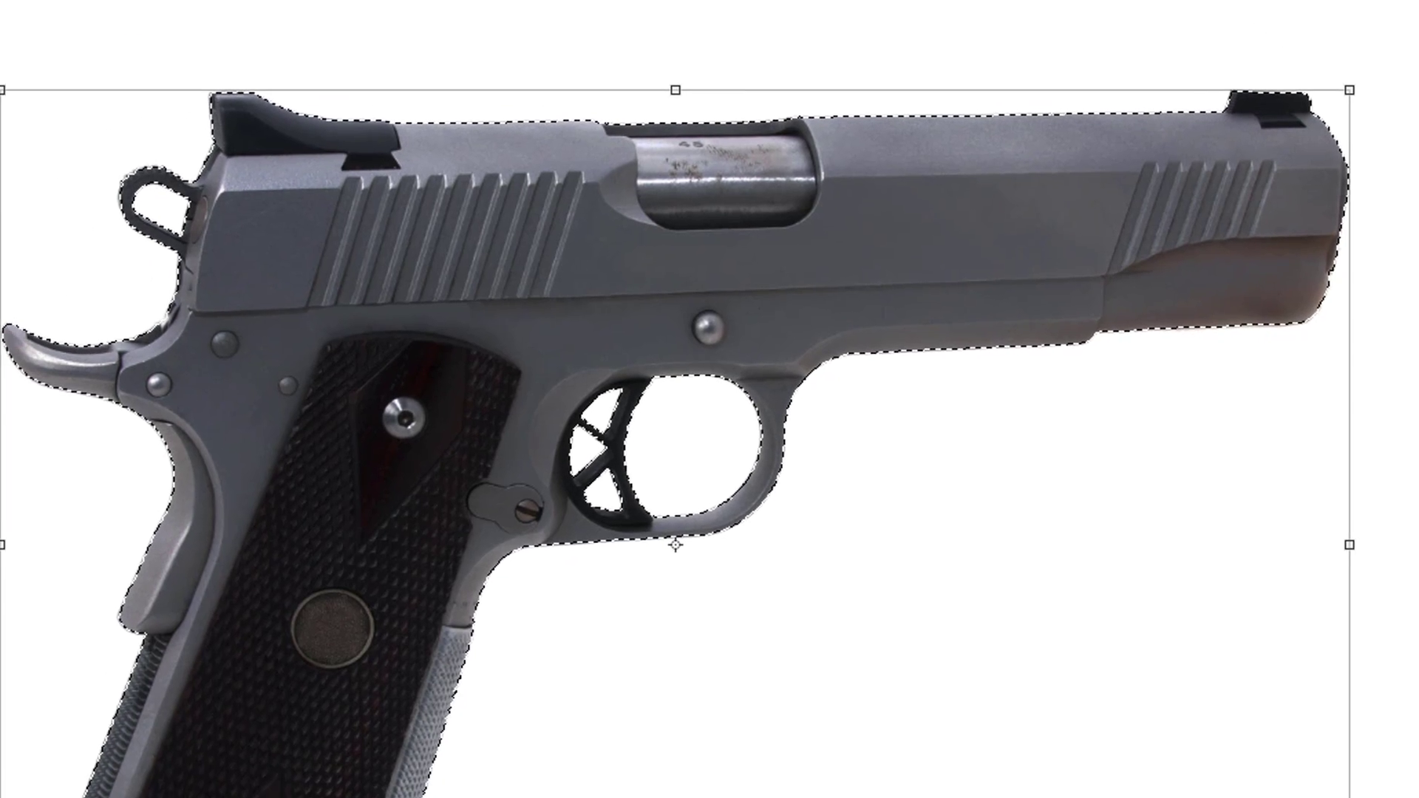
- Contract the pistol selection by 2 pixels and check it up close along the slide
left_click(375, 18)
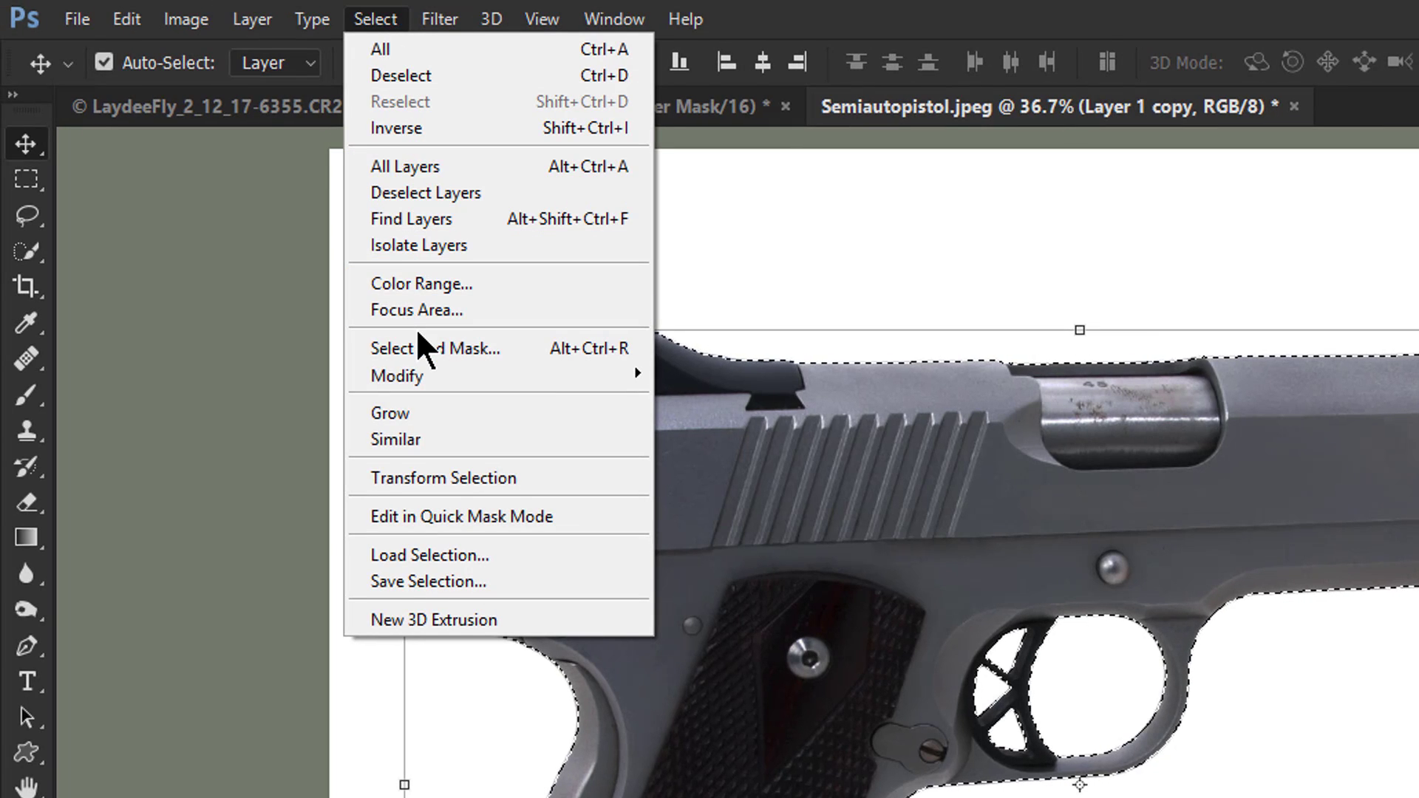
mouse_move(418, 374)
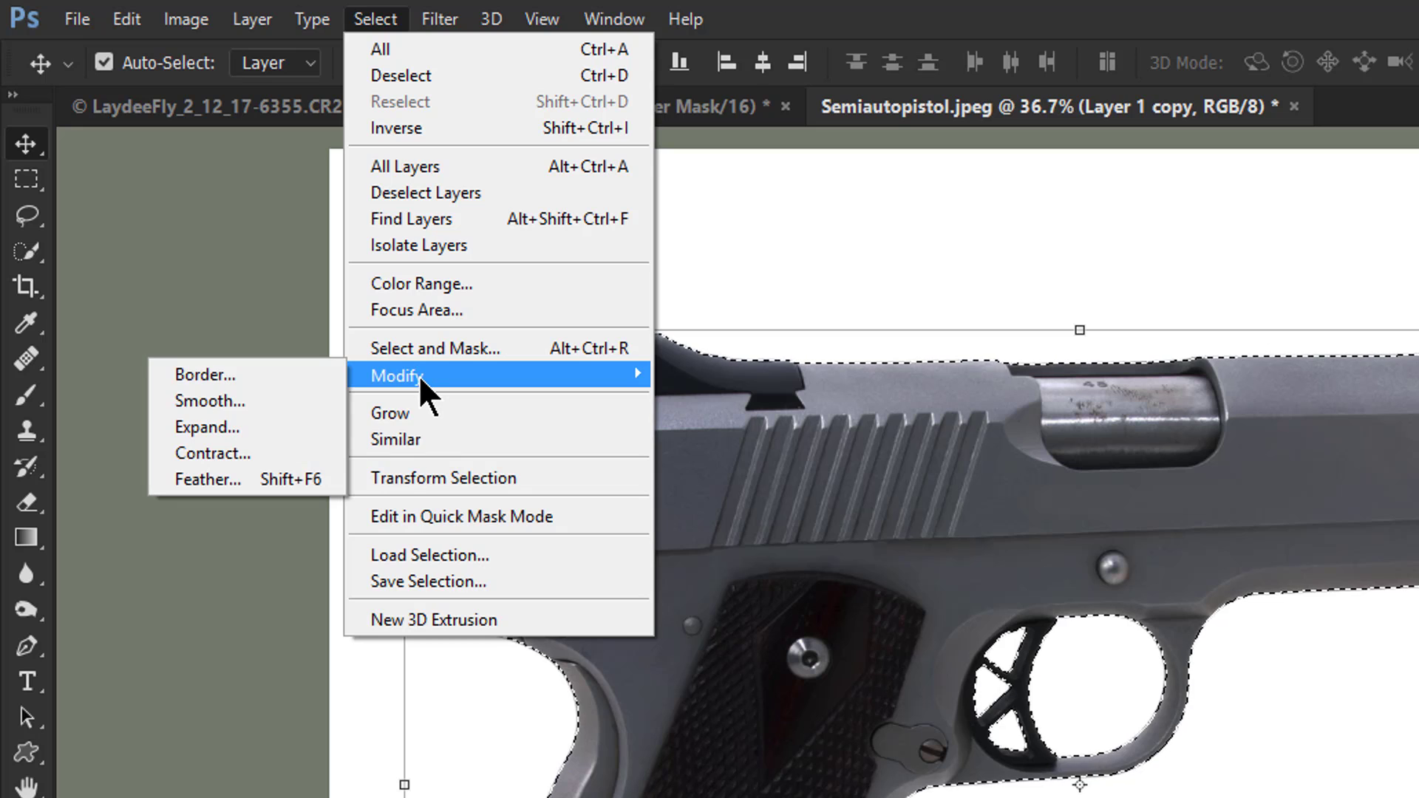
left_click(290, 453)
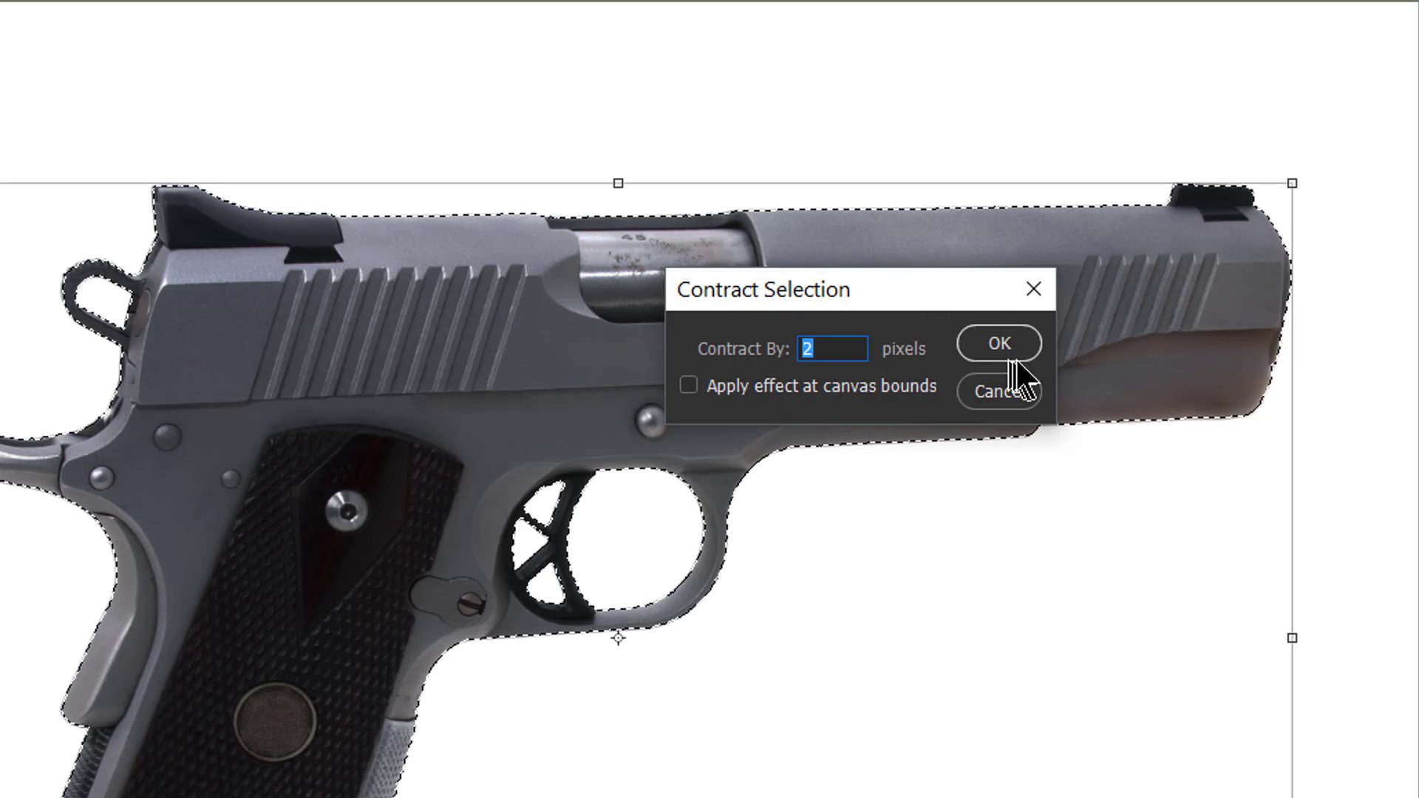
left_click(1004, 345)
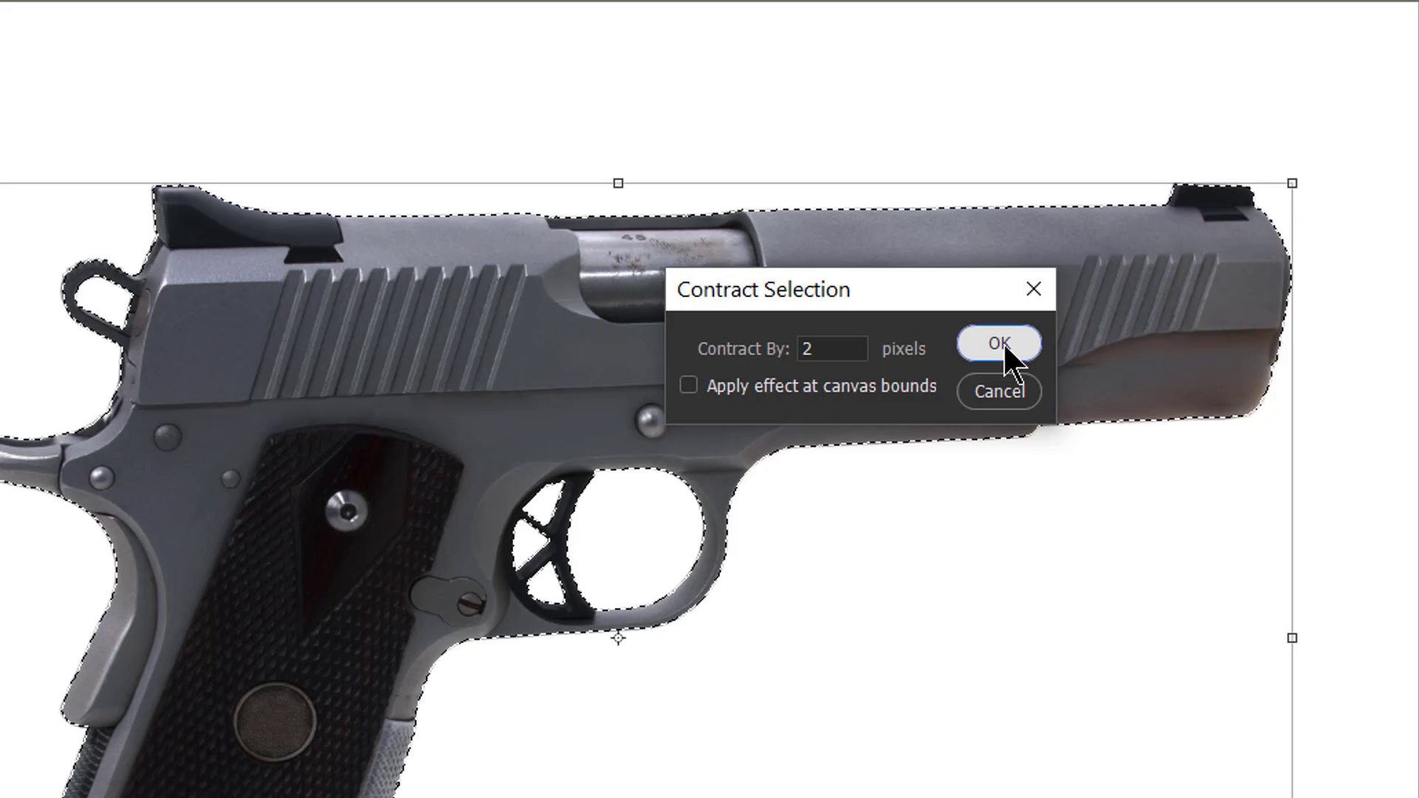
scroll(888, 264, "up", 1)
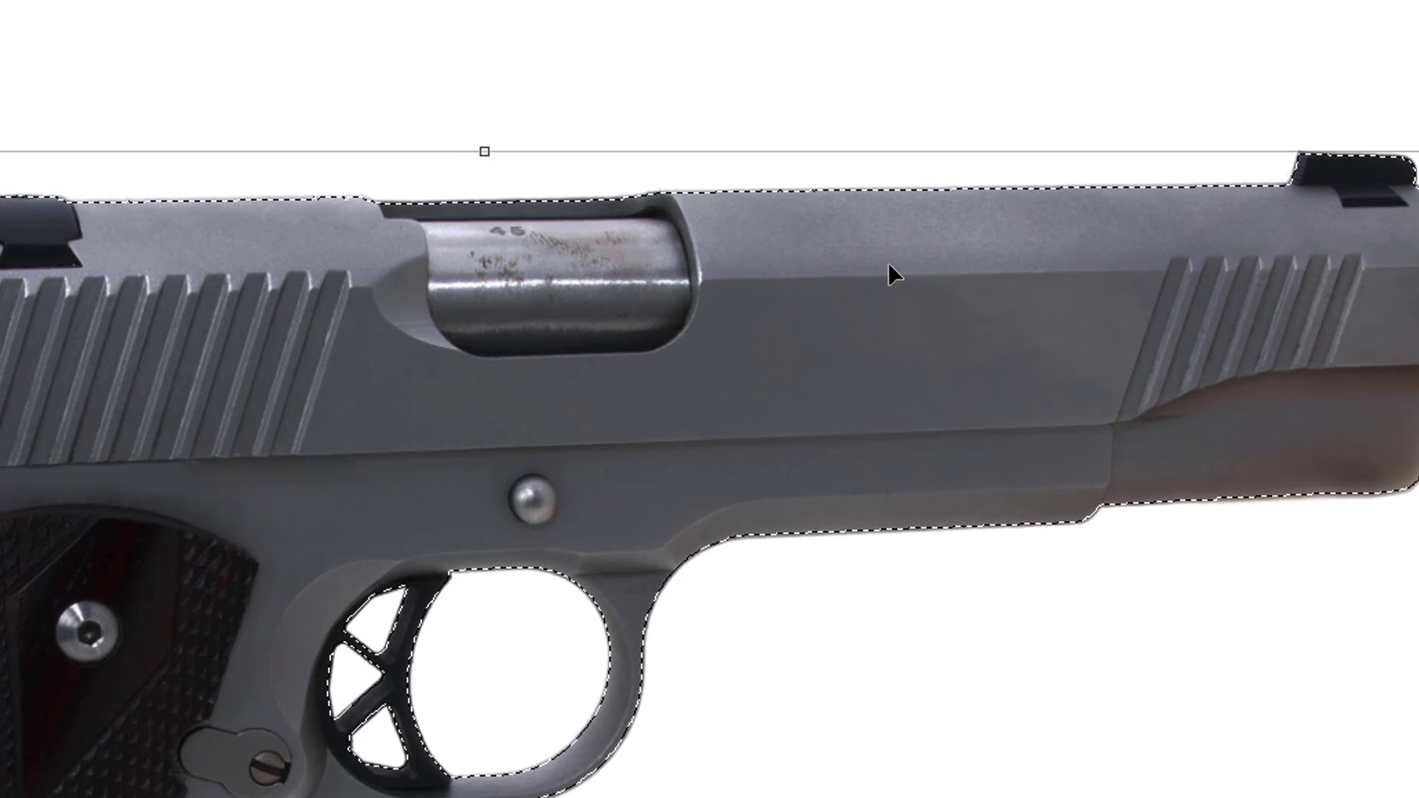
scroll(889, 263, "up", 1)
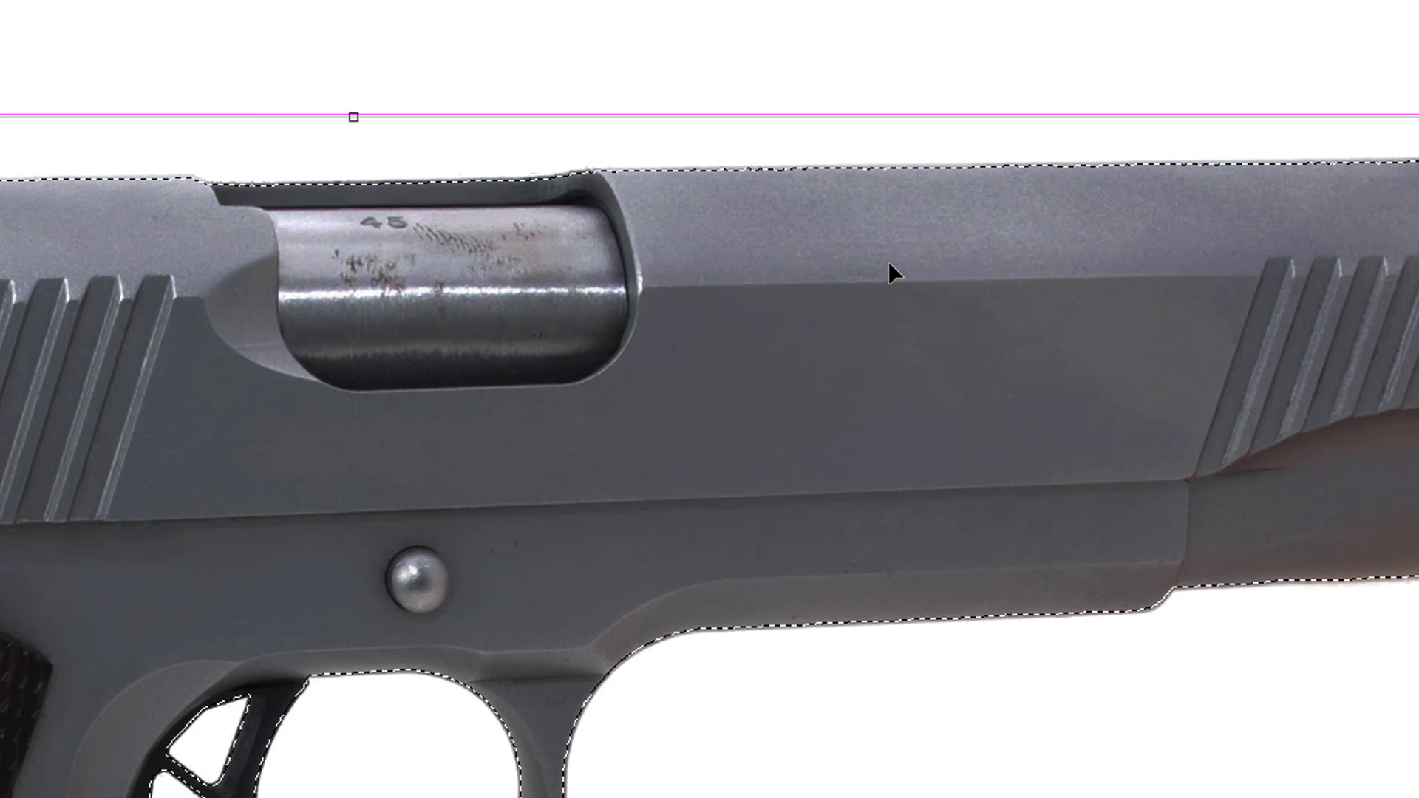
key("ctrl+z")
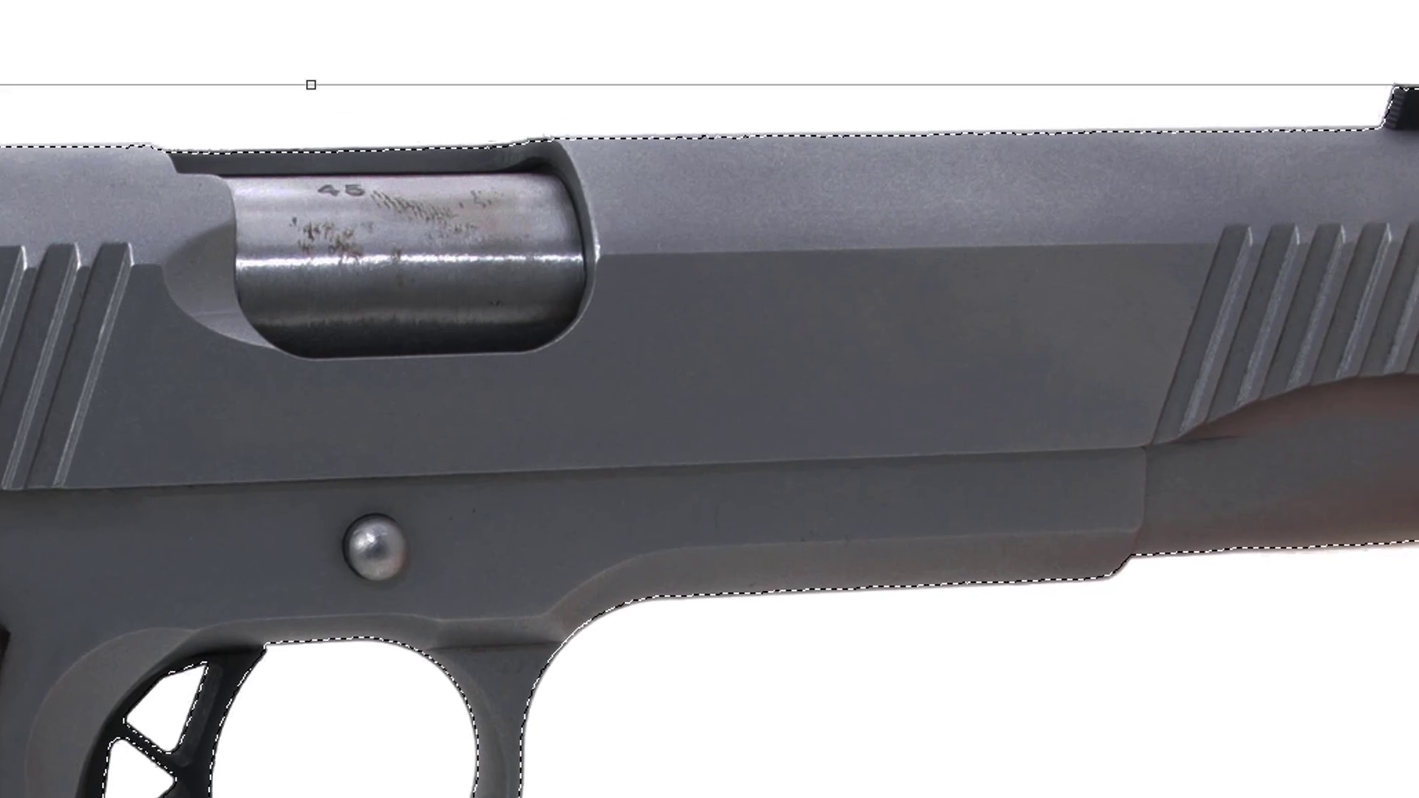
- Add a layer mask to Background copy from the pistol selection and hide Layer 1 copy
left_click(1143, 295)
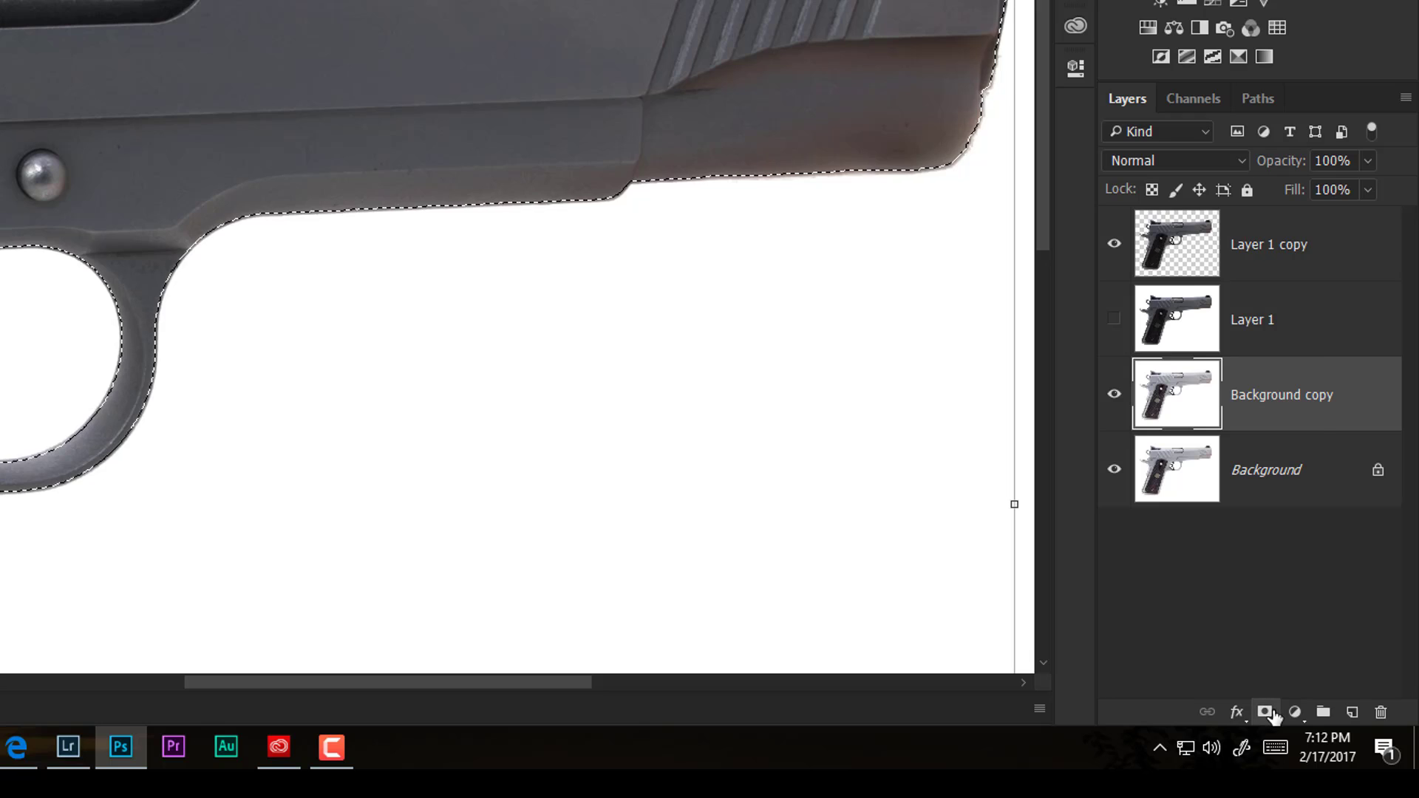
left_click(1266, 713)
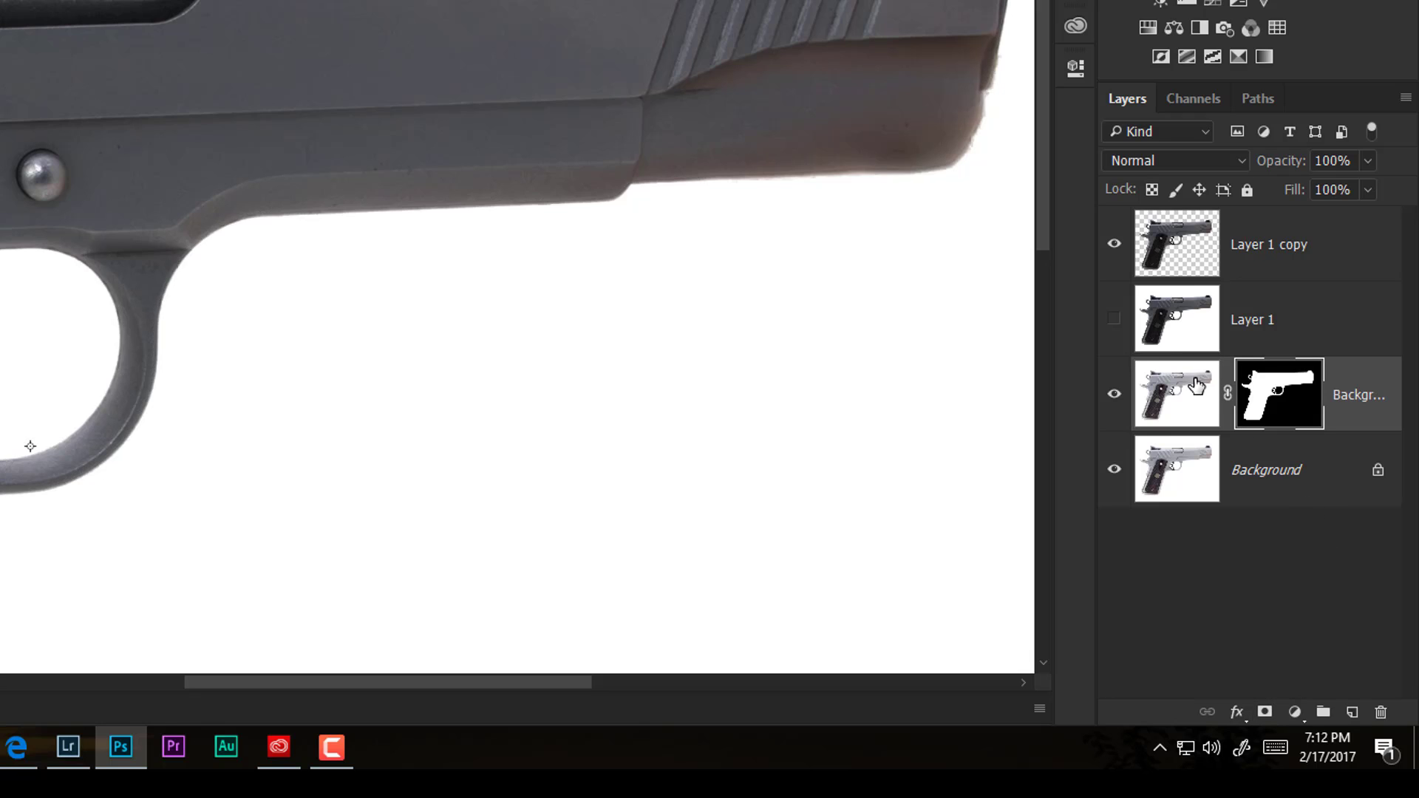
left_click(1118, 247)
- Create a new empty layer directly above the Background layer with the default settings
left_click(1299, 473)
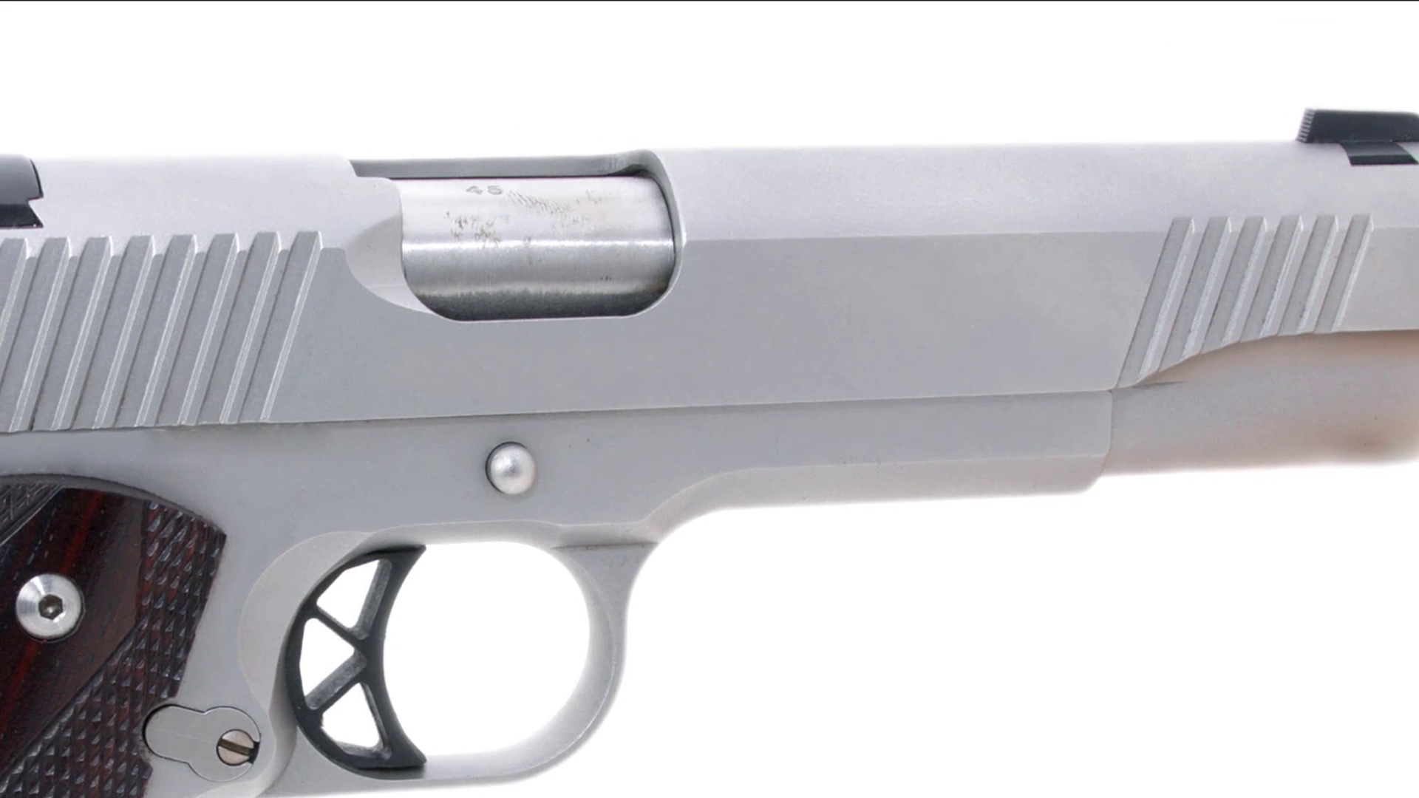
key("ctrl+shift+n")
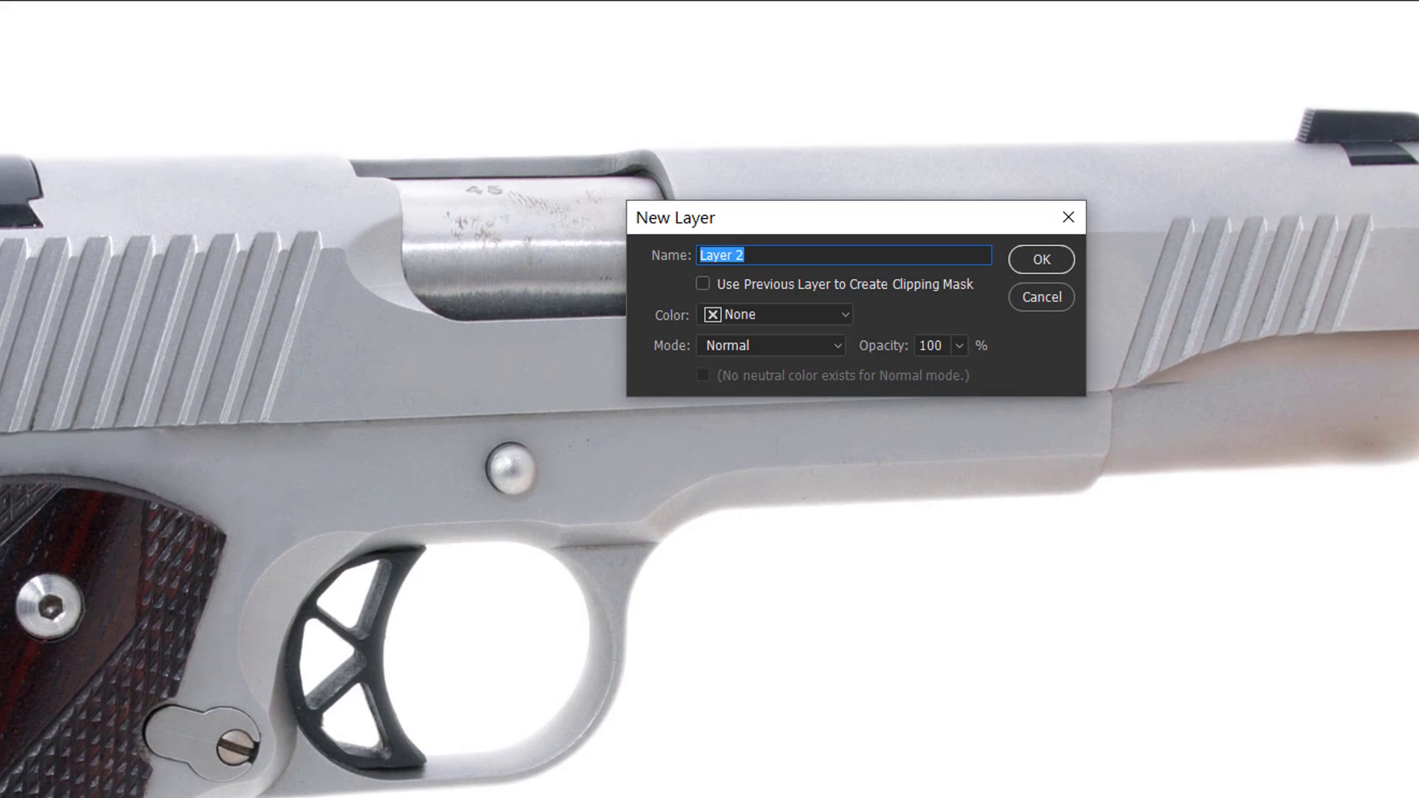
key("Return")
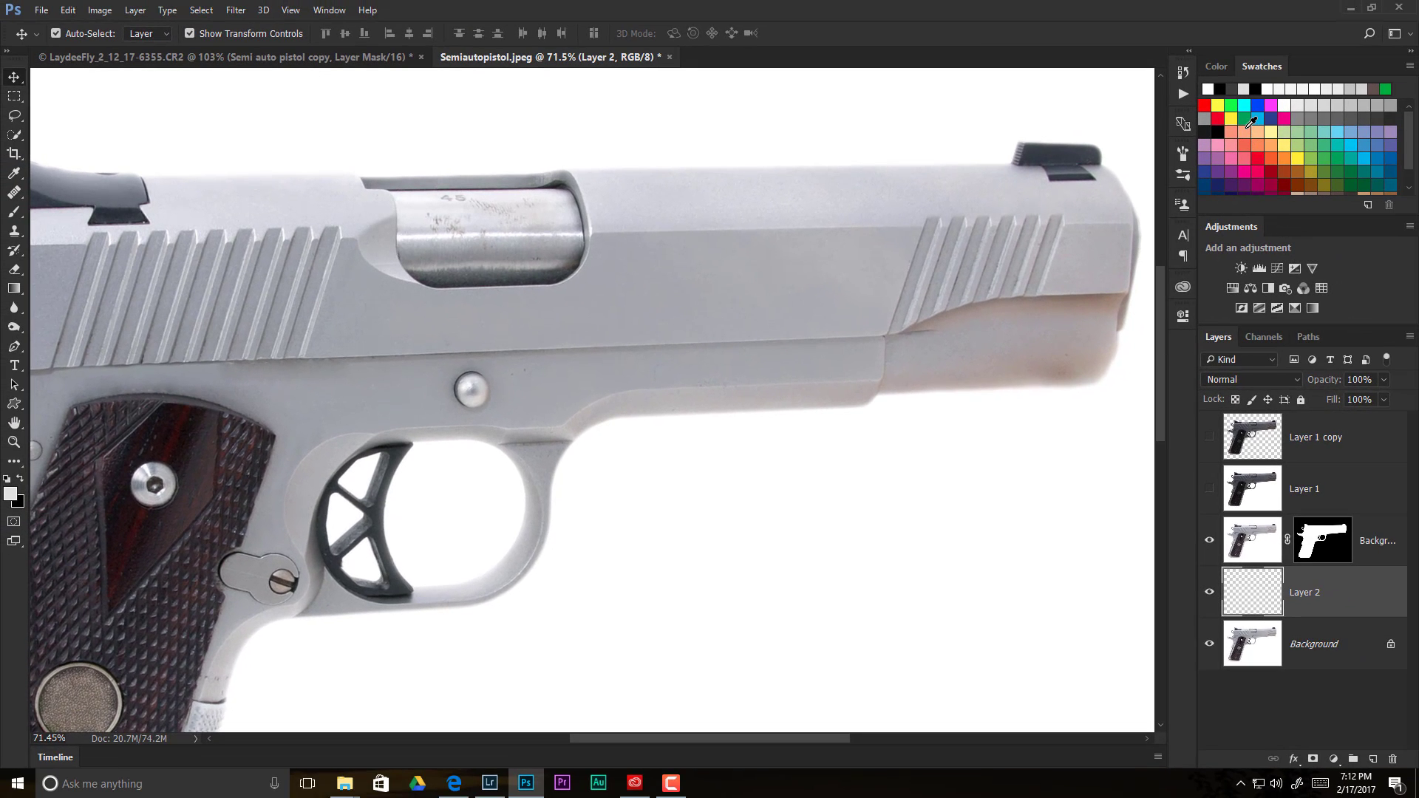
- Fill the empty Layer 2 with the green swatch as a contrasting backdrop behind the masked pistol
left_click(1246, 118)
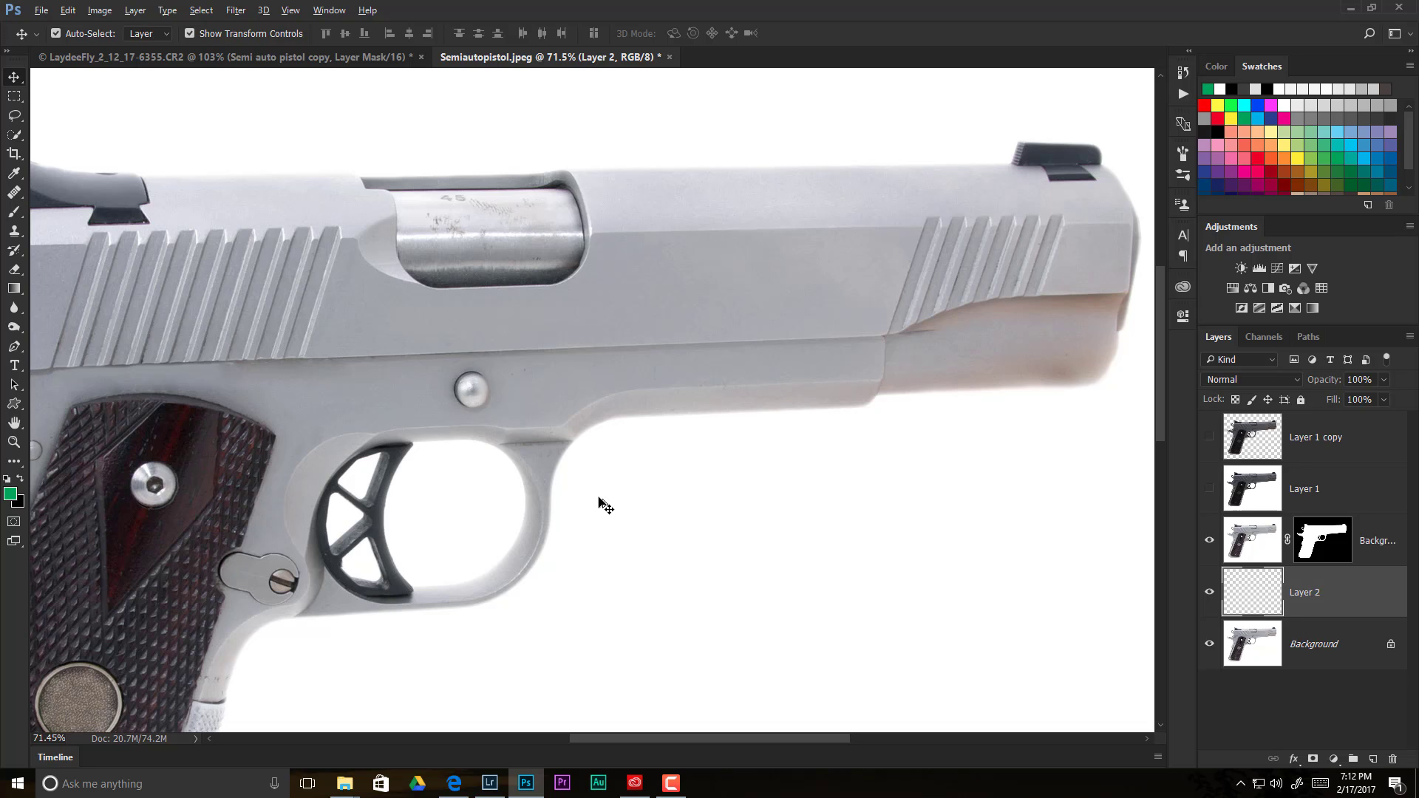
key("alt+BackSpace")
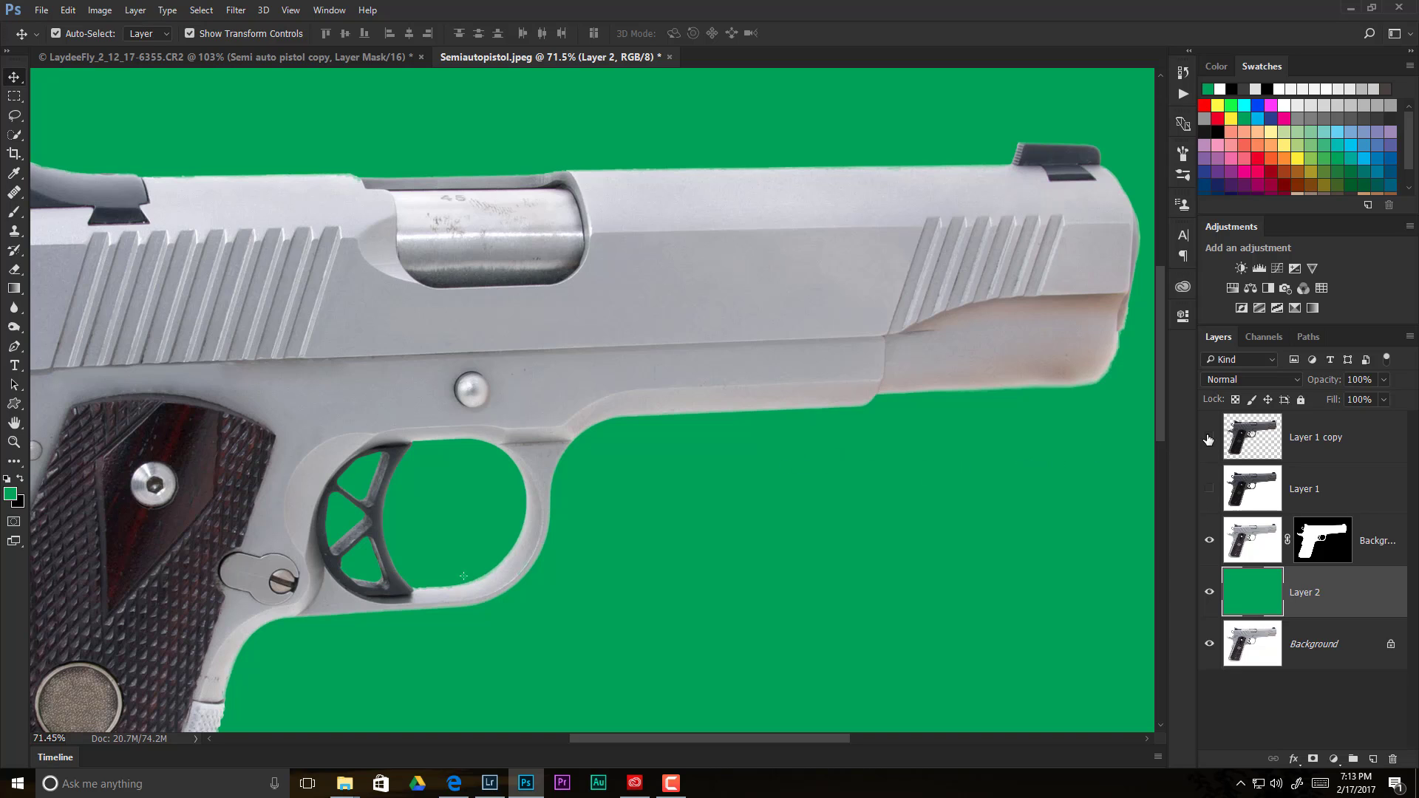
- Compare the darker Layer 1 copy cutout with the masked Background copy by toggling their visibility, leaving only Layer 1 copy hidden
left_click(1257, 440)
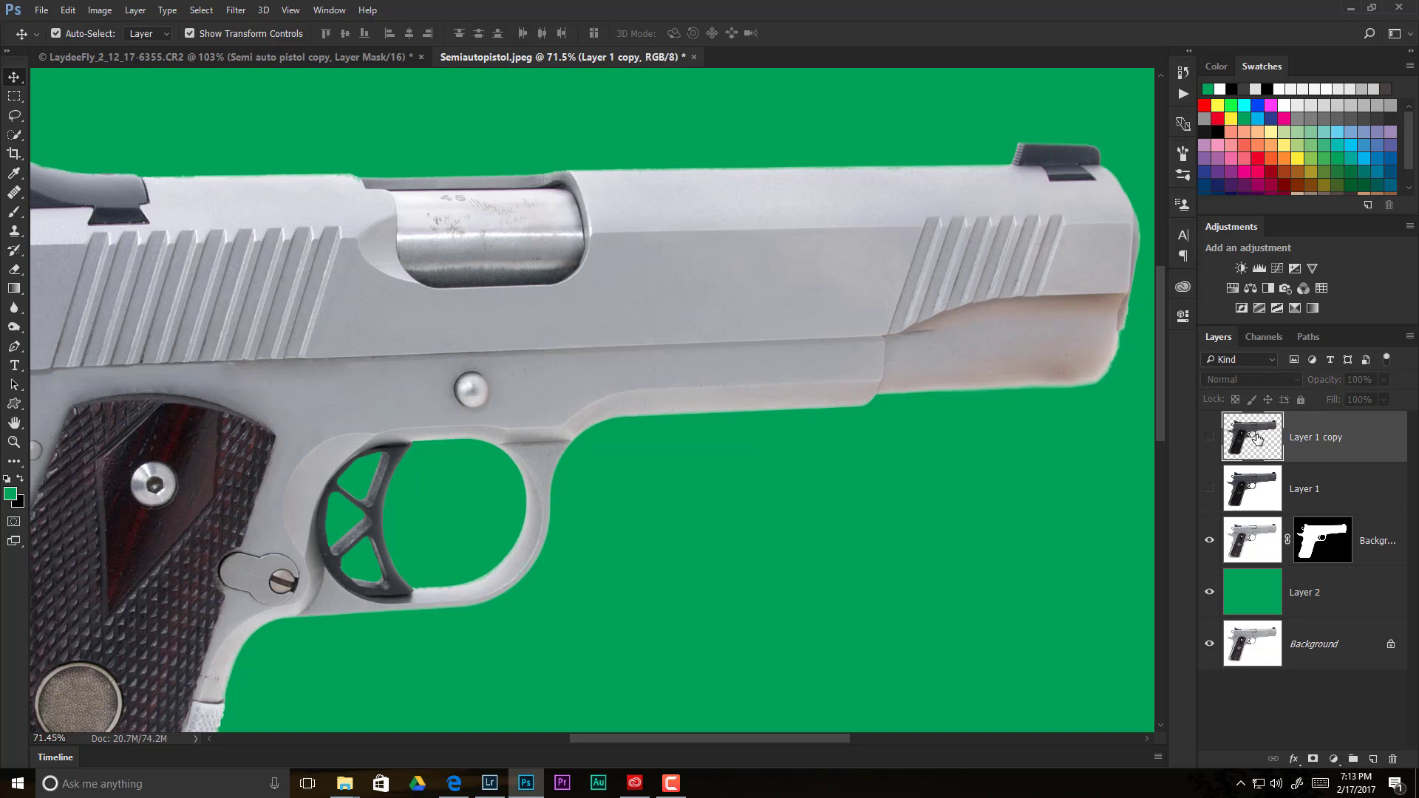
left_click(1210, 440)
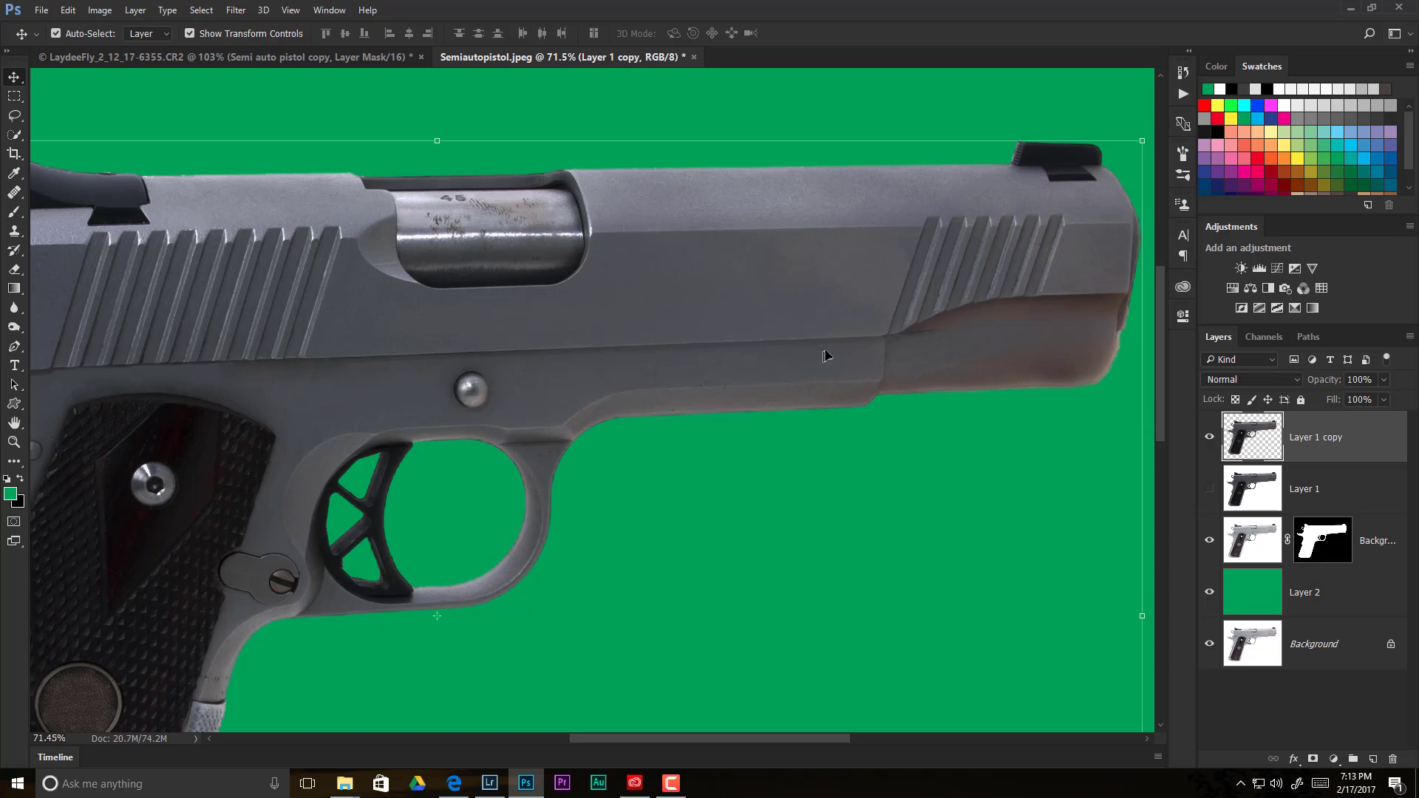
left_click(1209, 547)
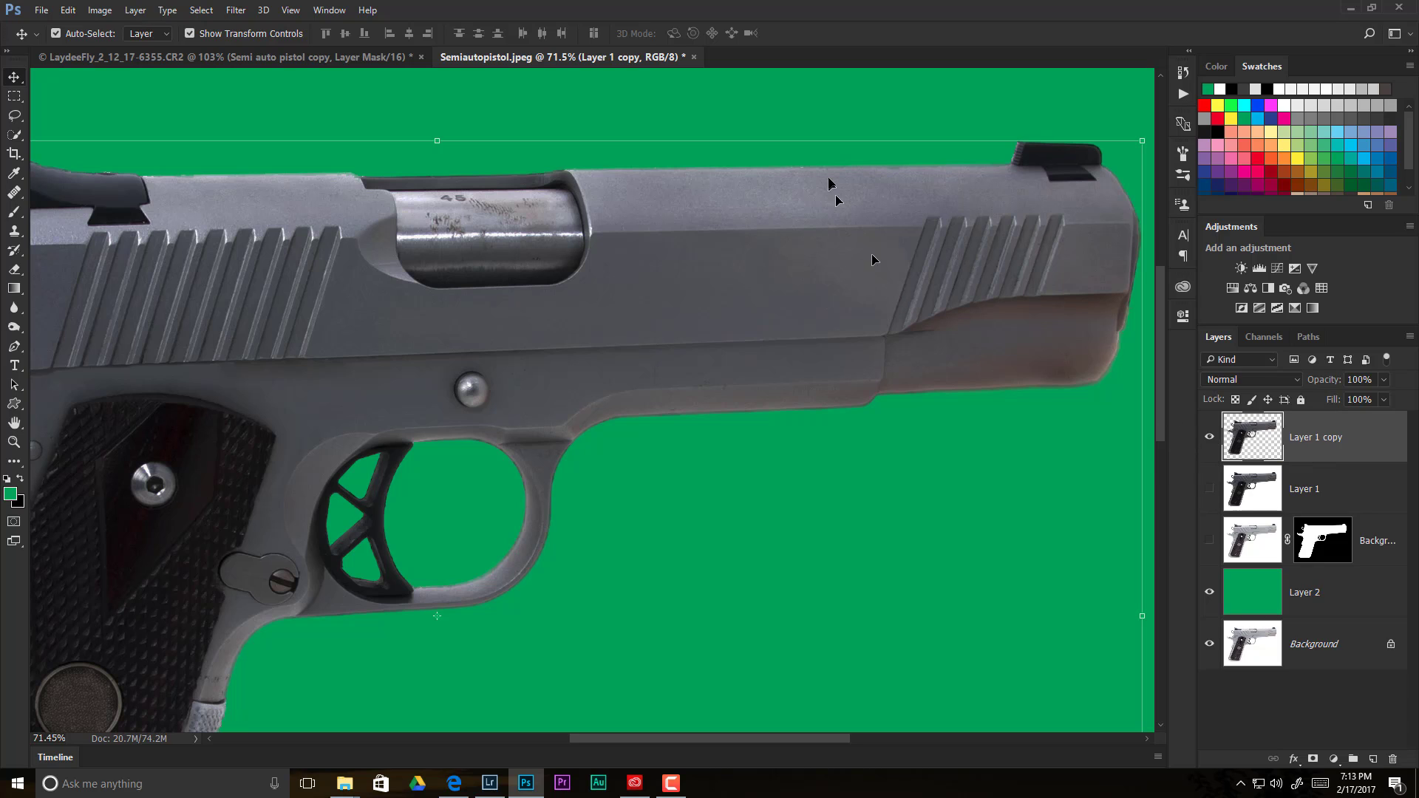
left_click(1210, 540)
left_click(1209, 437)
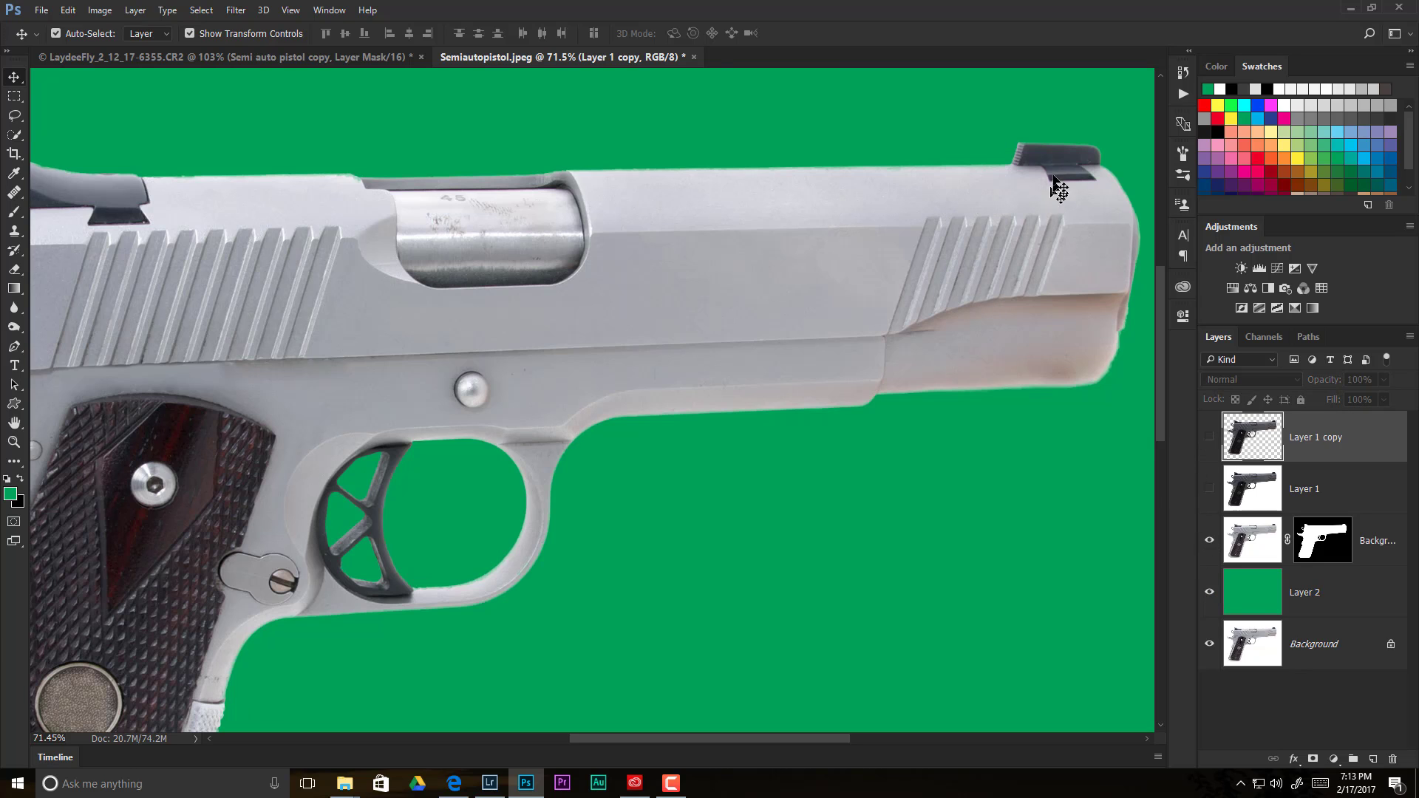
- Delete the two hidden layers, Layer 1 and Layer 1 copy
key("ctrl+0")
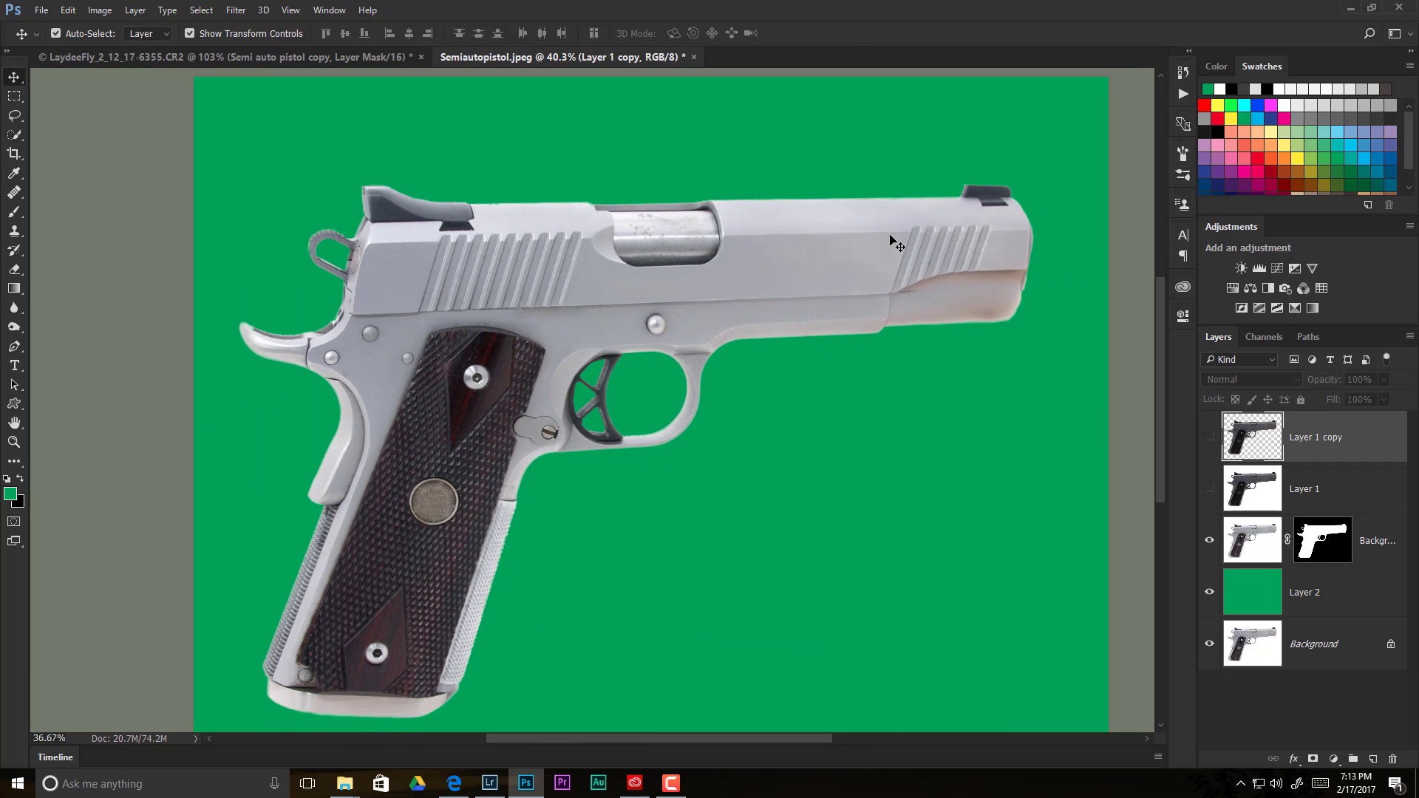
left_click(1348, 493)
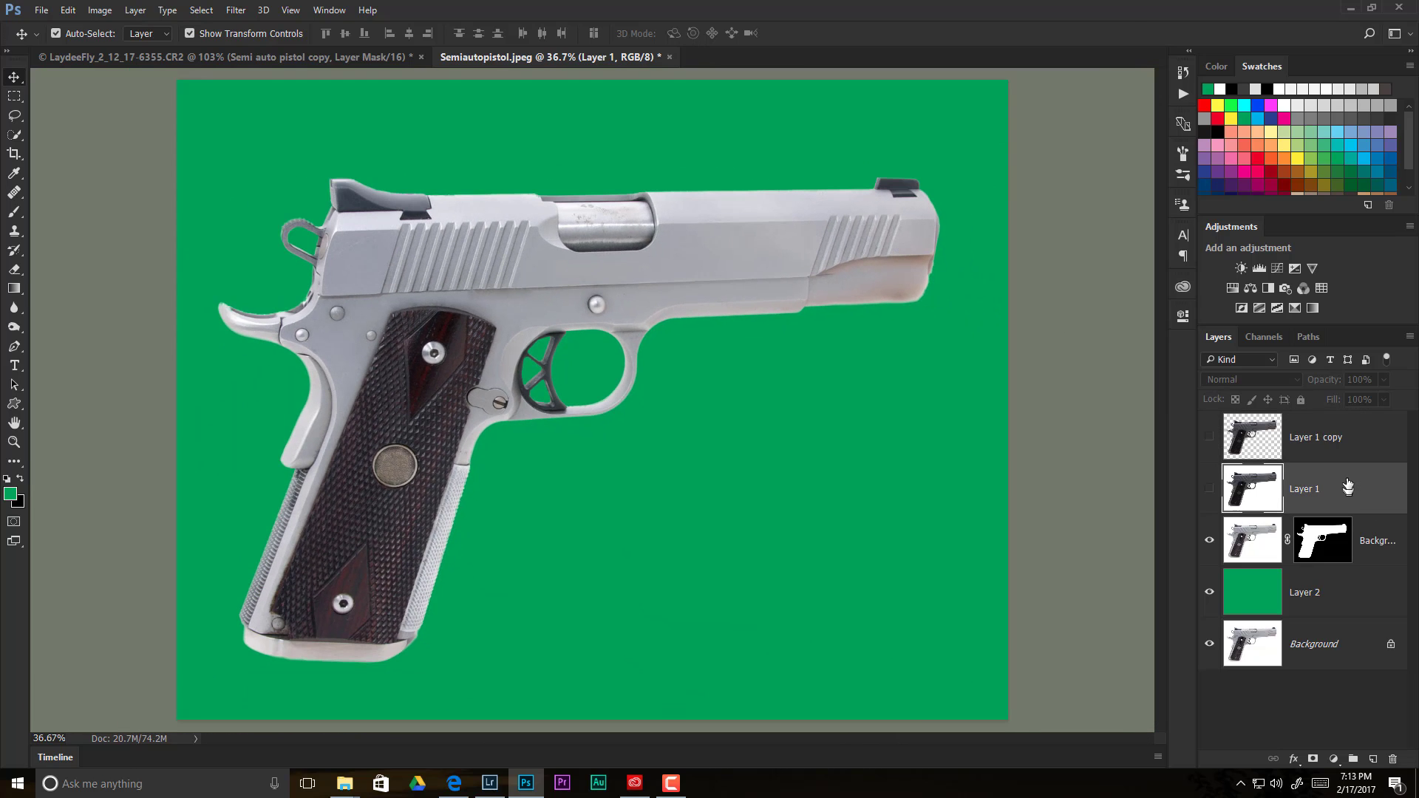
left_click(1351, 443, "ctrl")
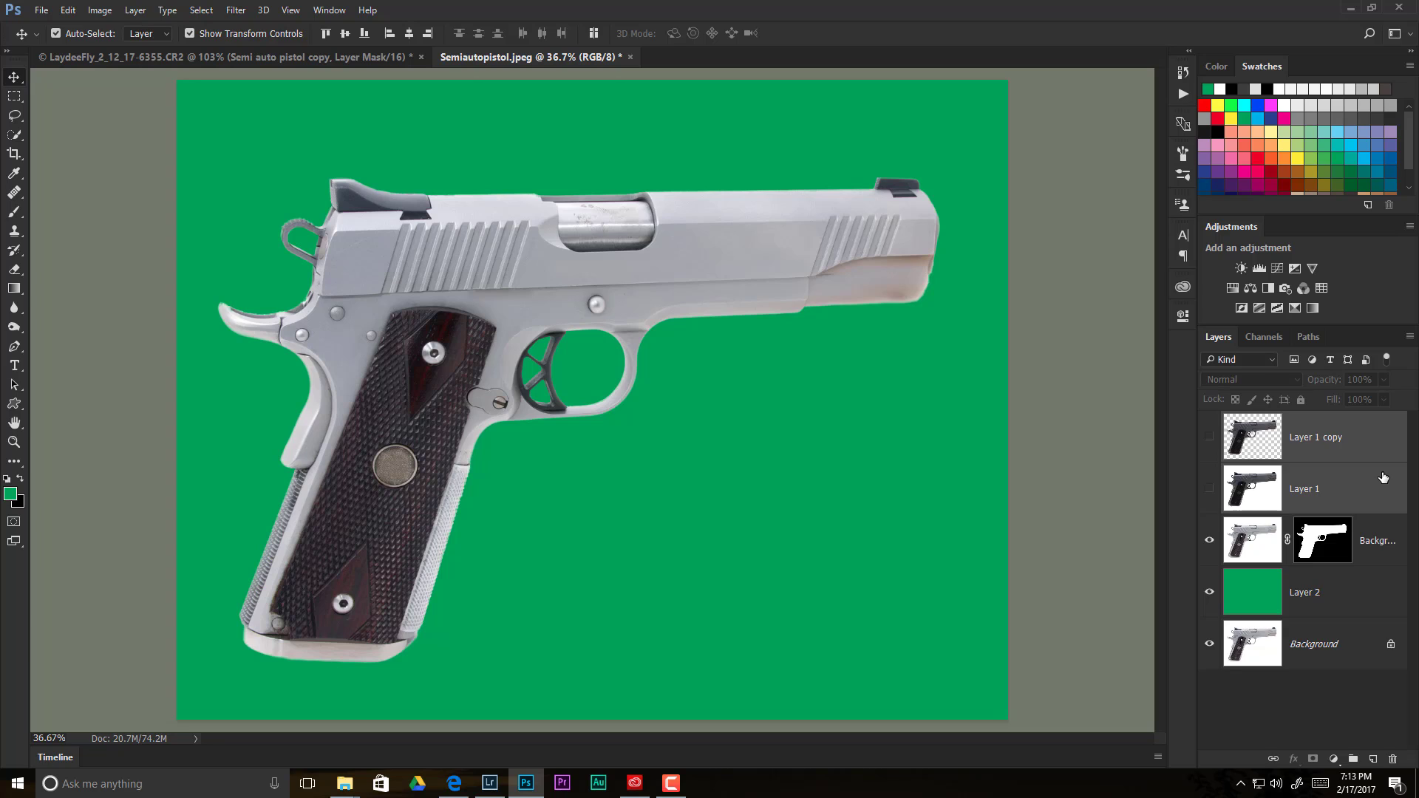
key("Delete")
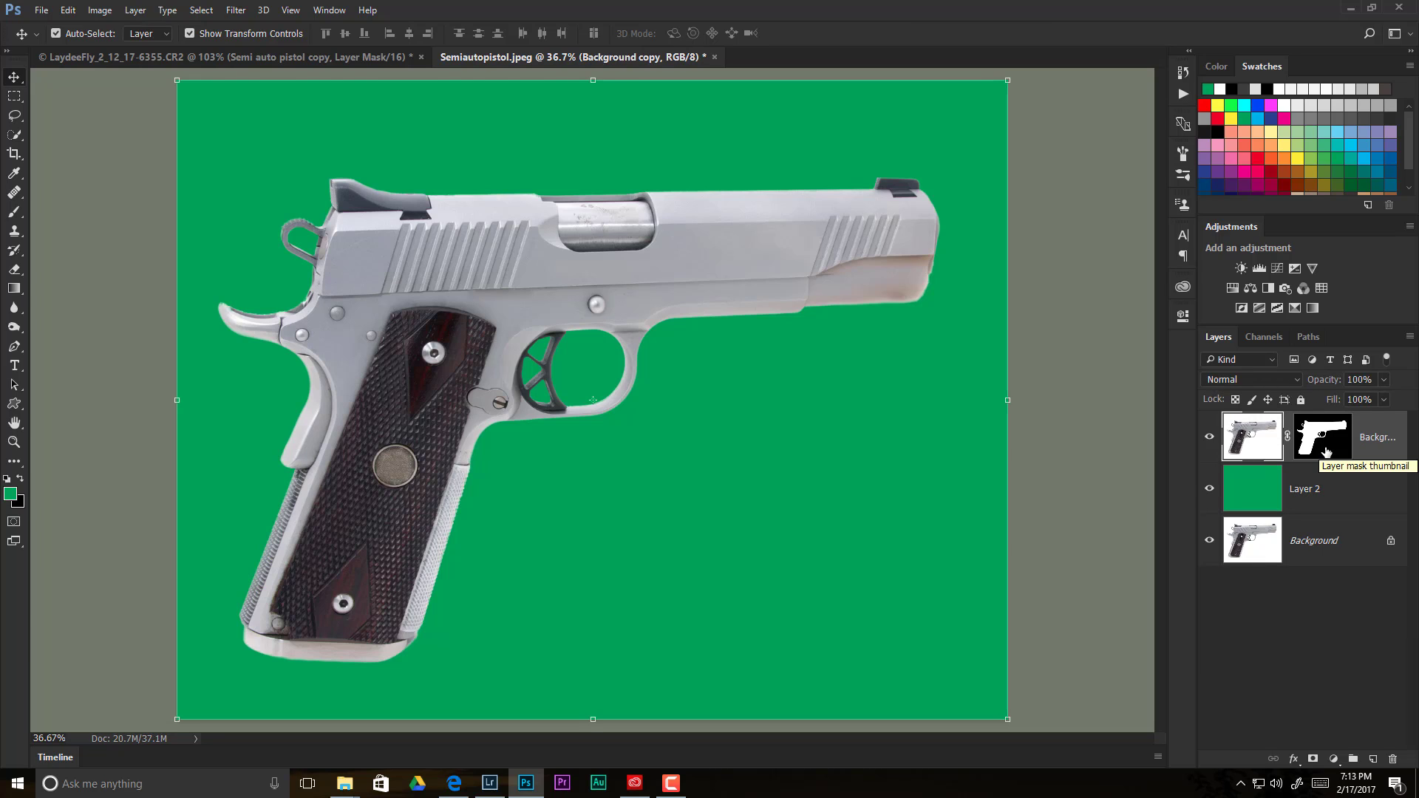
- Set up the Brush tool with the soft round tip at 40 px and 0% hardness
scroll(487, 379, "up", 5)
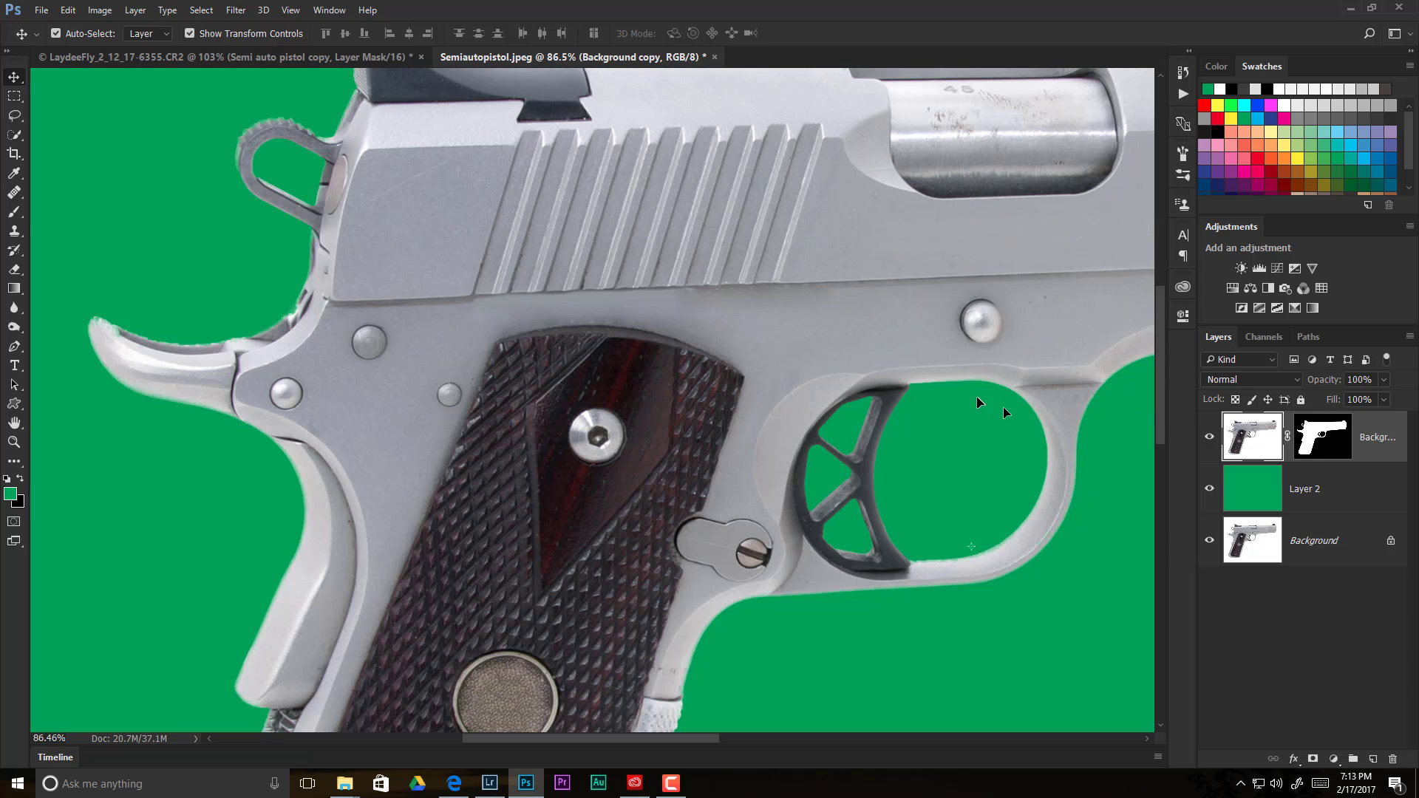
left_click(17, 214)
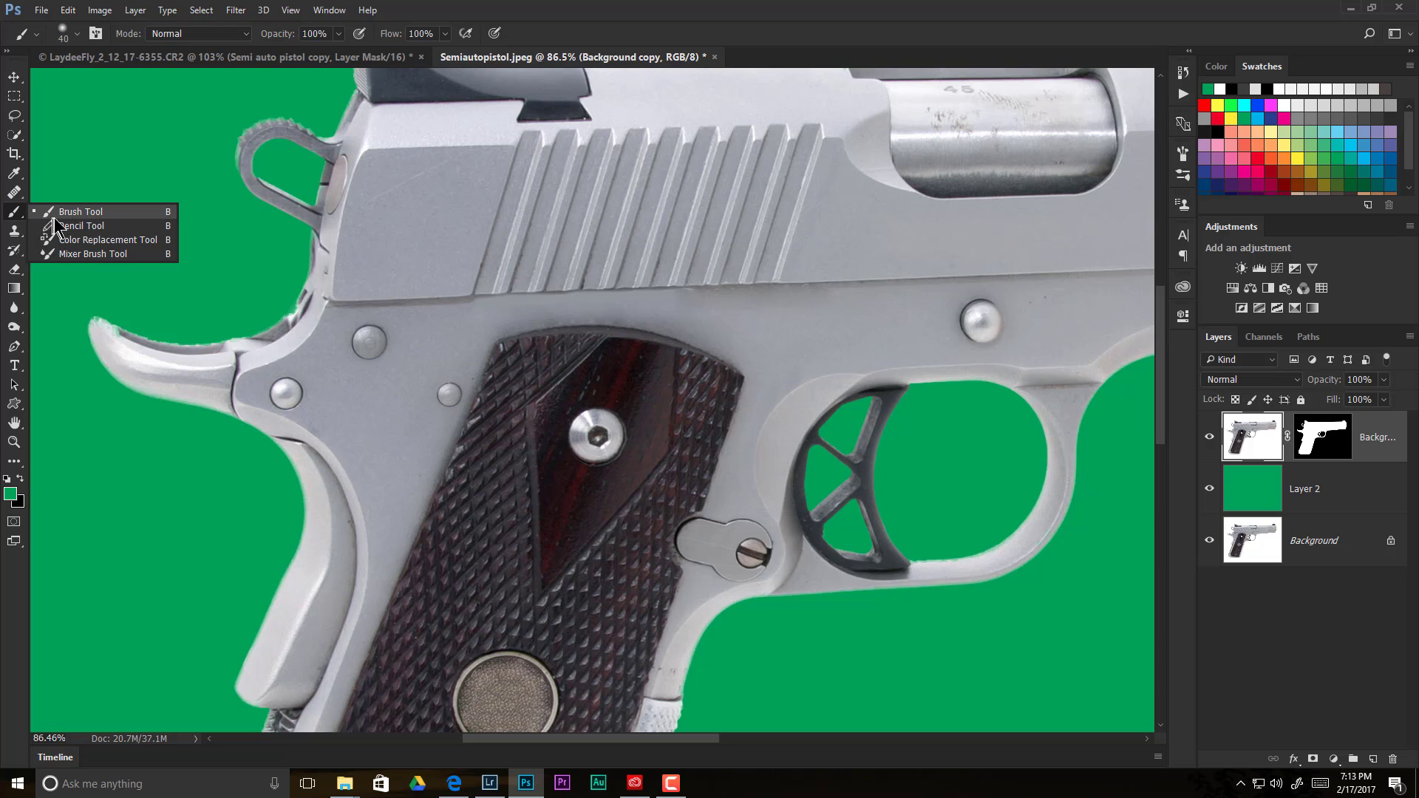
left_click(62, 213)
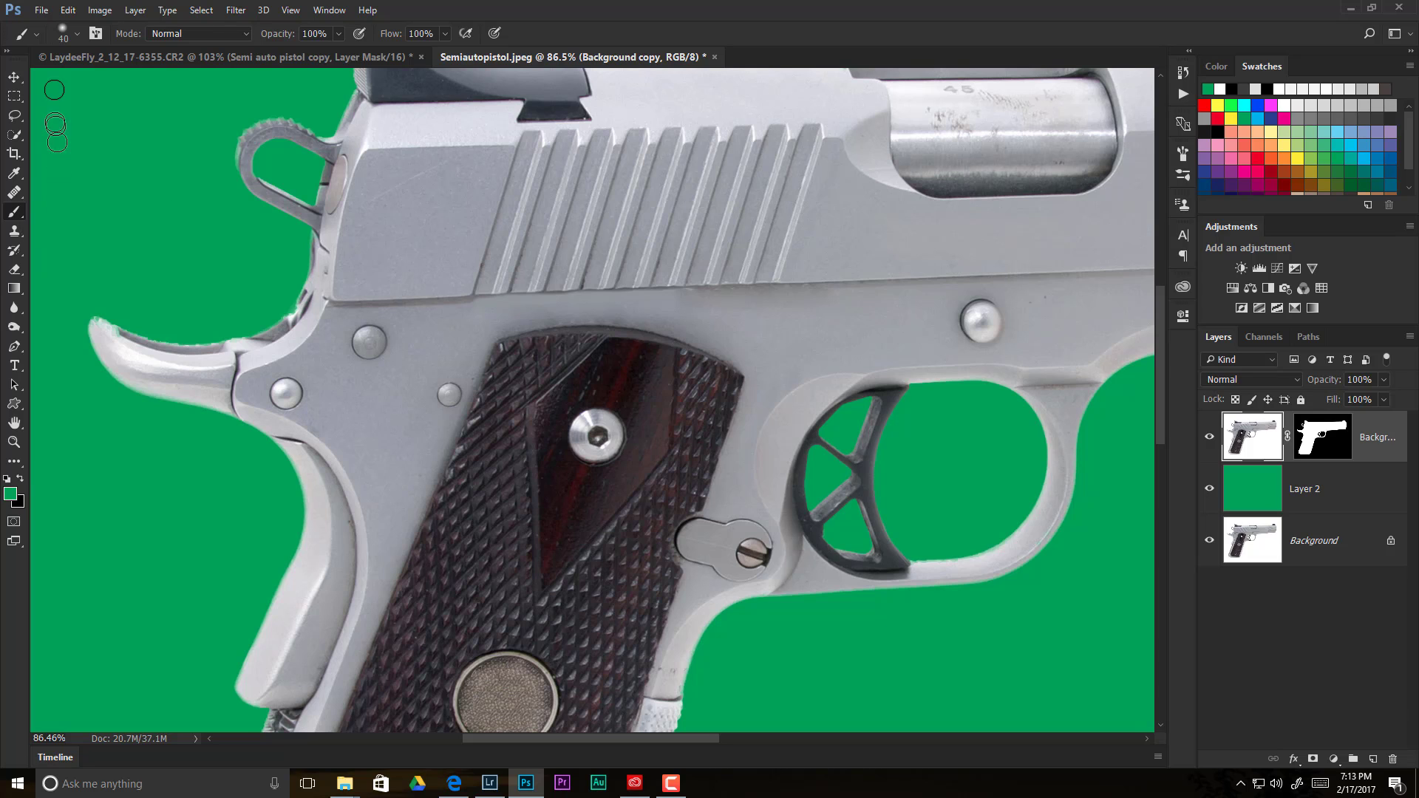
left_click(77, 34)
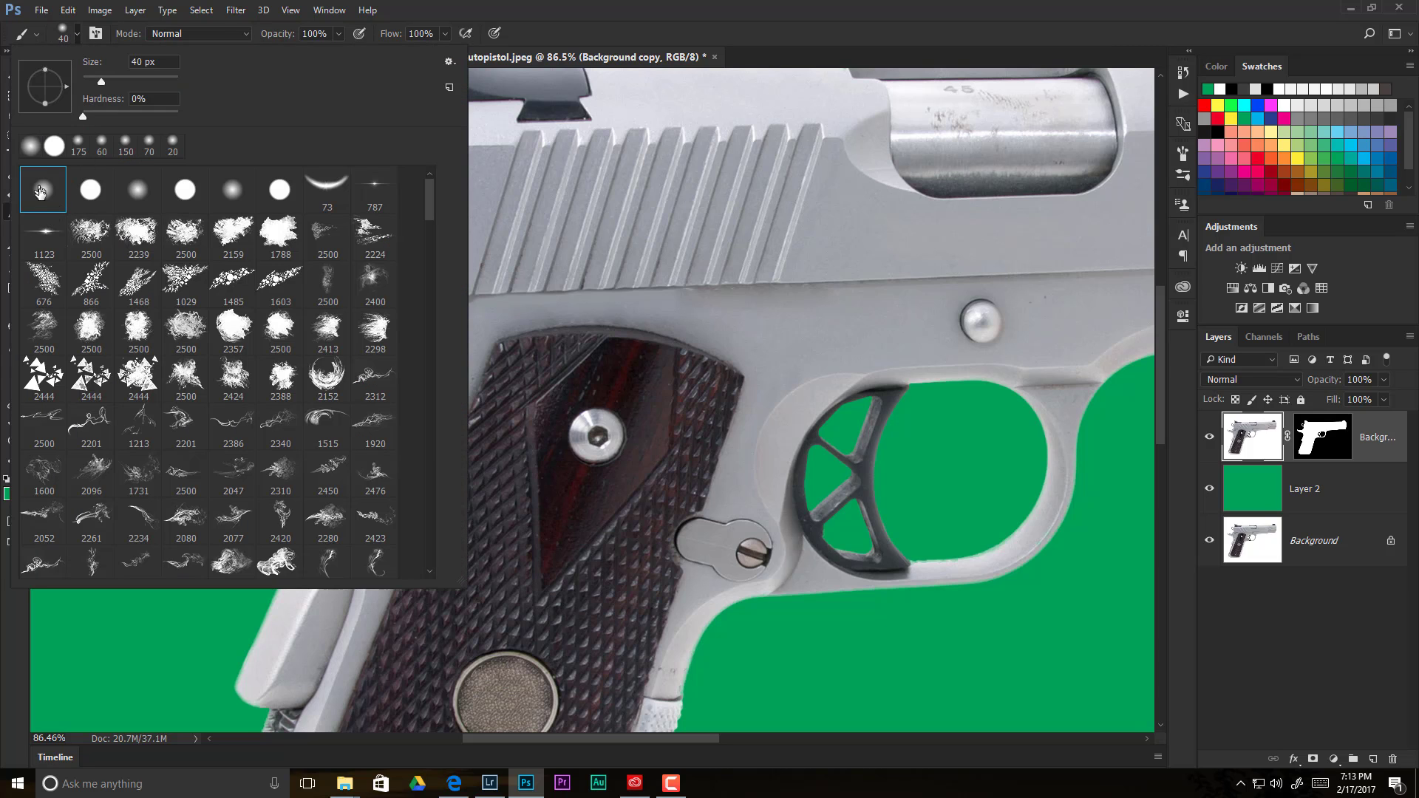
left_click(42, 191)
left_click(513, 9)
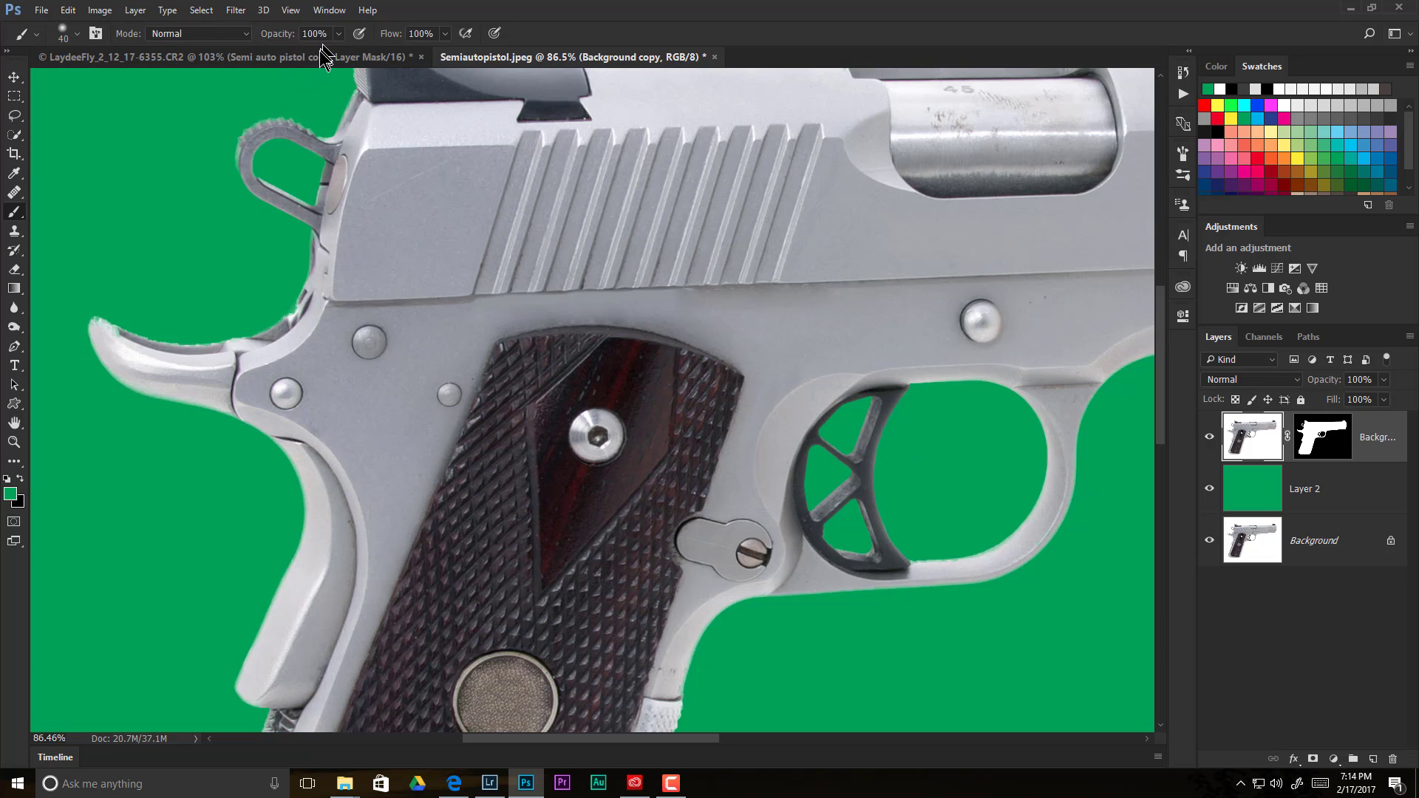
- Target the Background copy layer mask and paint white with a soft 20 px brush to restore the hammer's ragged edge
key("bracketleft")
scroll(263, 221, "up", 5)
left_click_drag(411, 357, 540, 657)
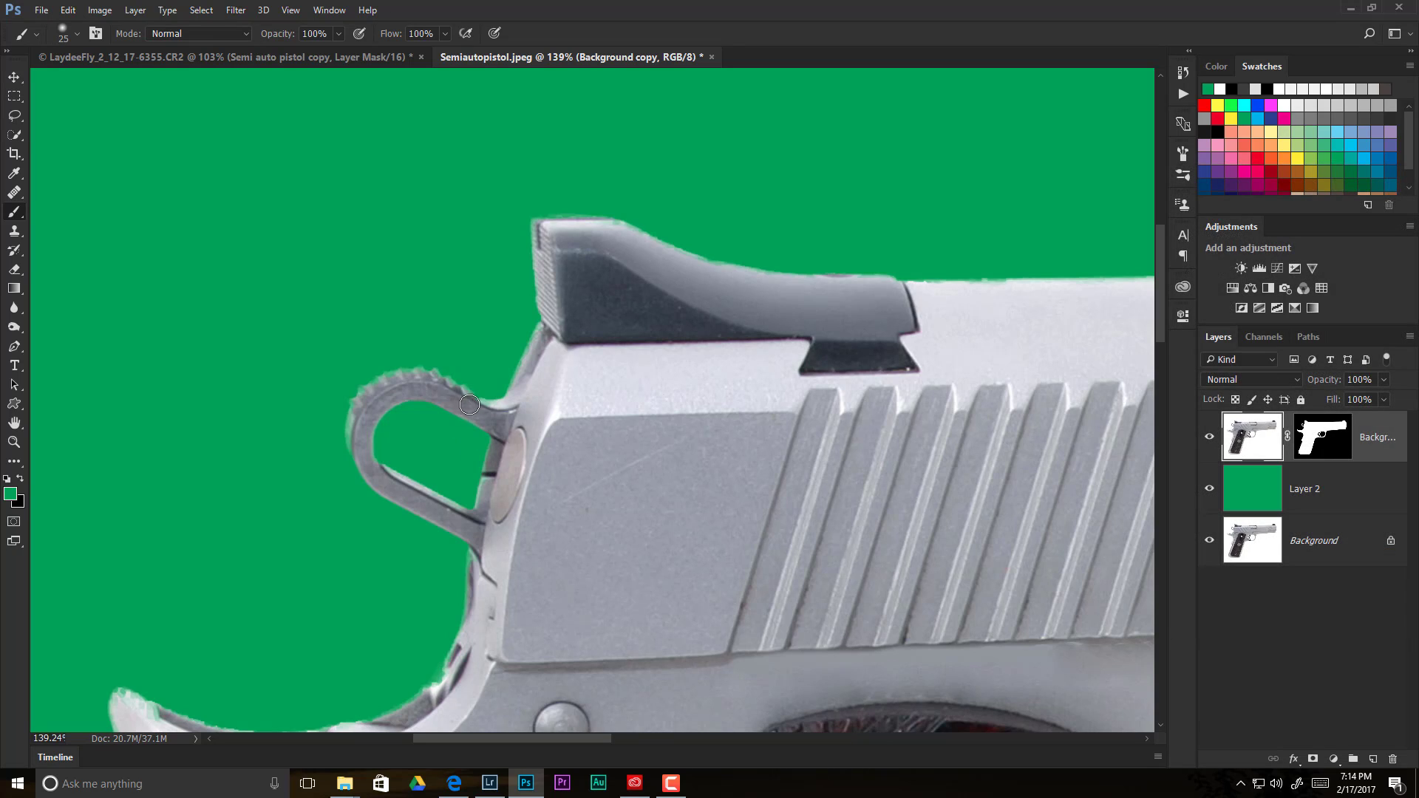
left_click_drag(469, 405, 485, 414)
key("ctrl+z")
left_click(1329, 441)
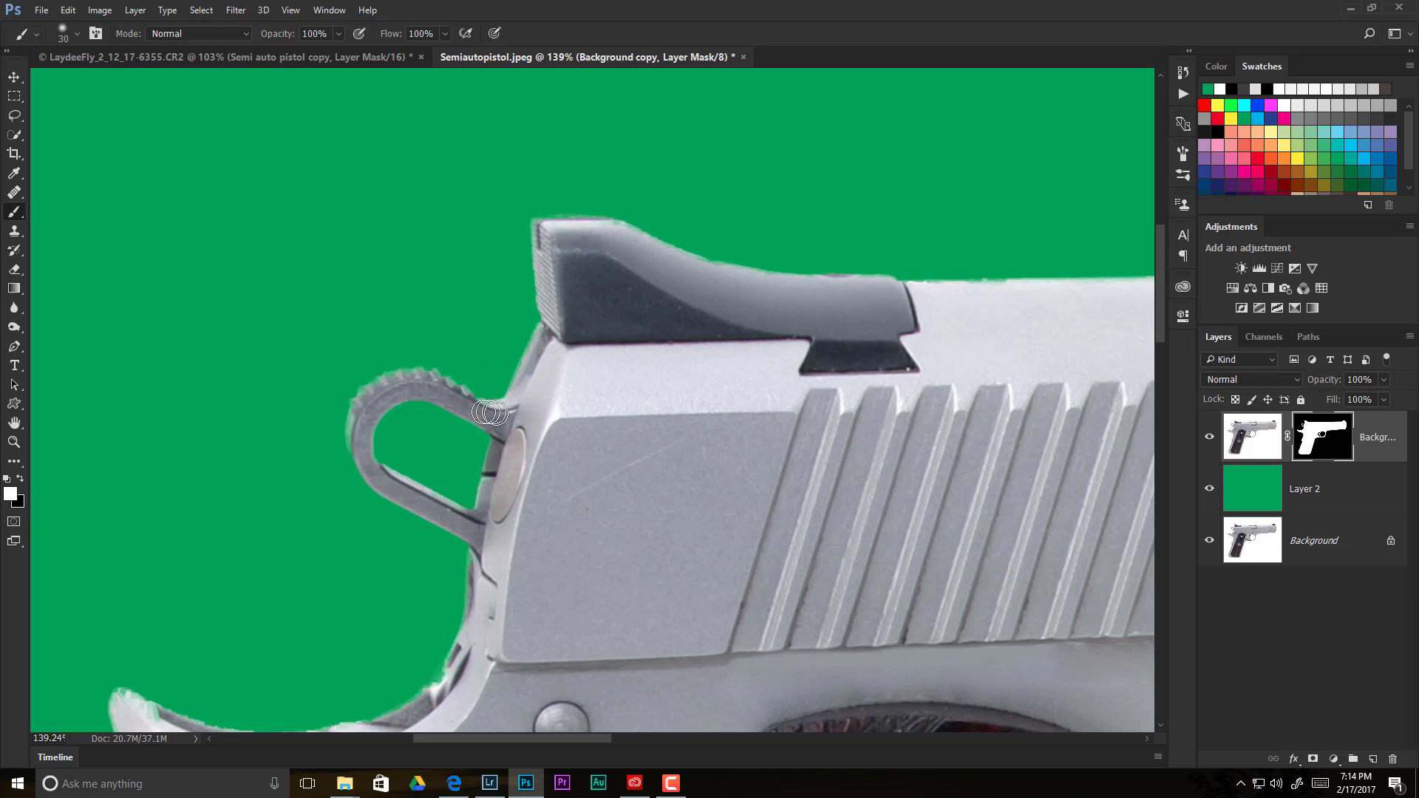
key("bracketright")
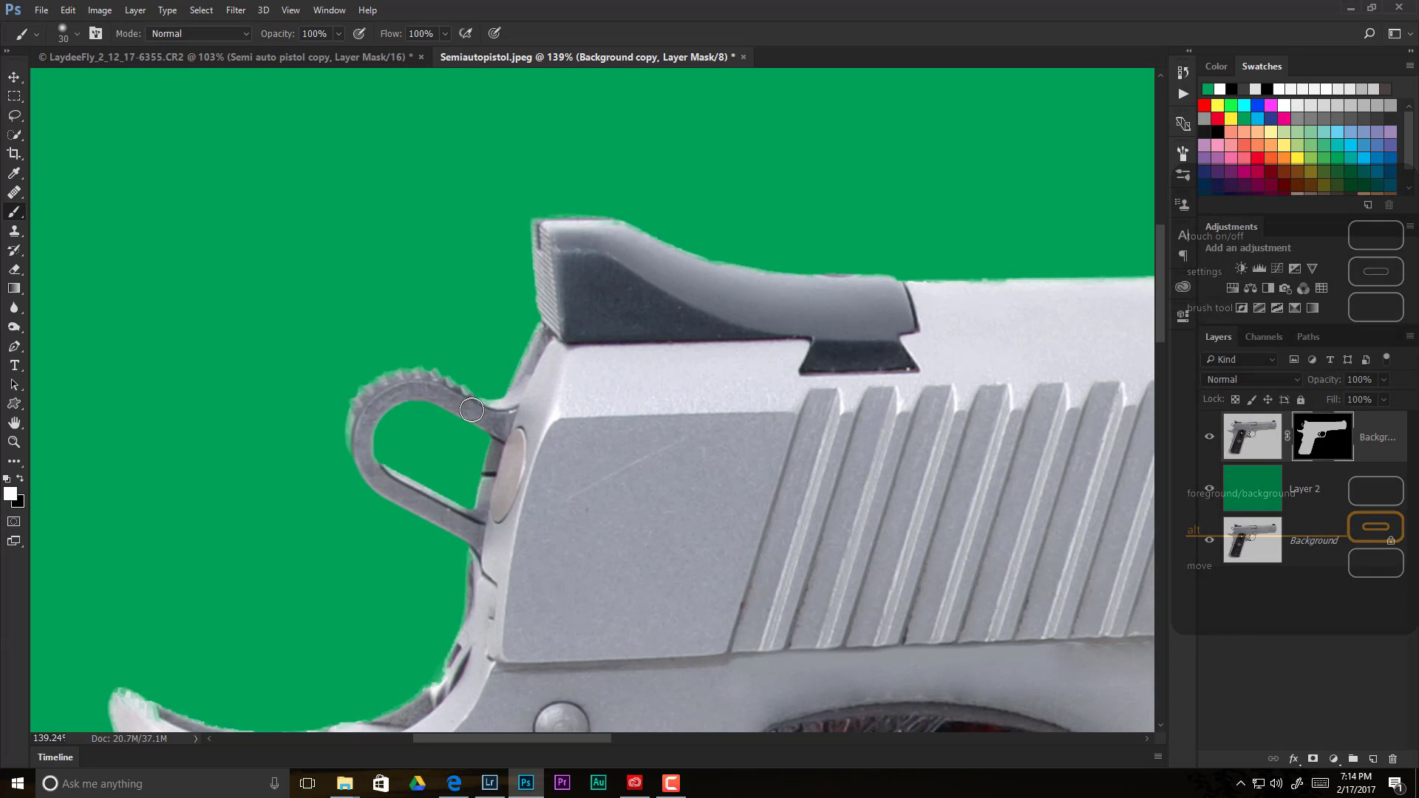
key("bracketleft")
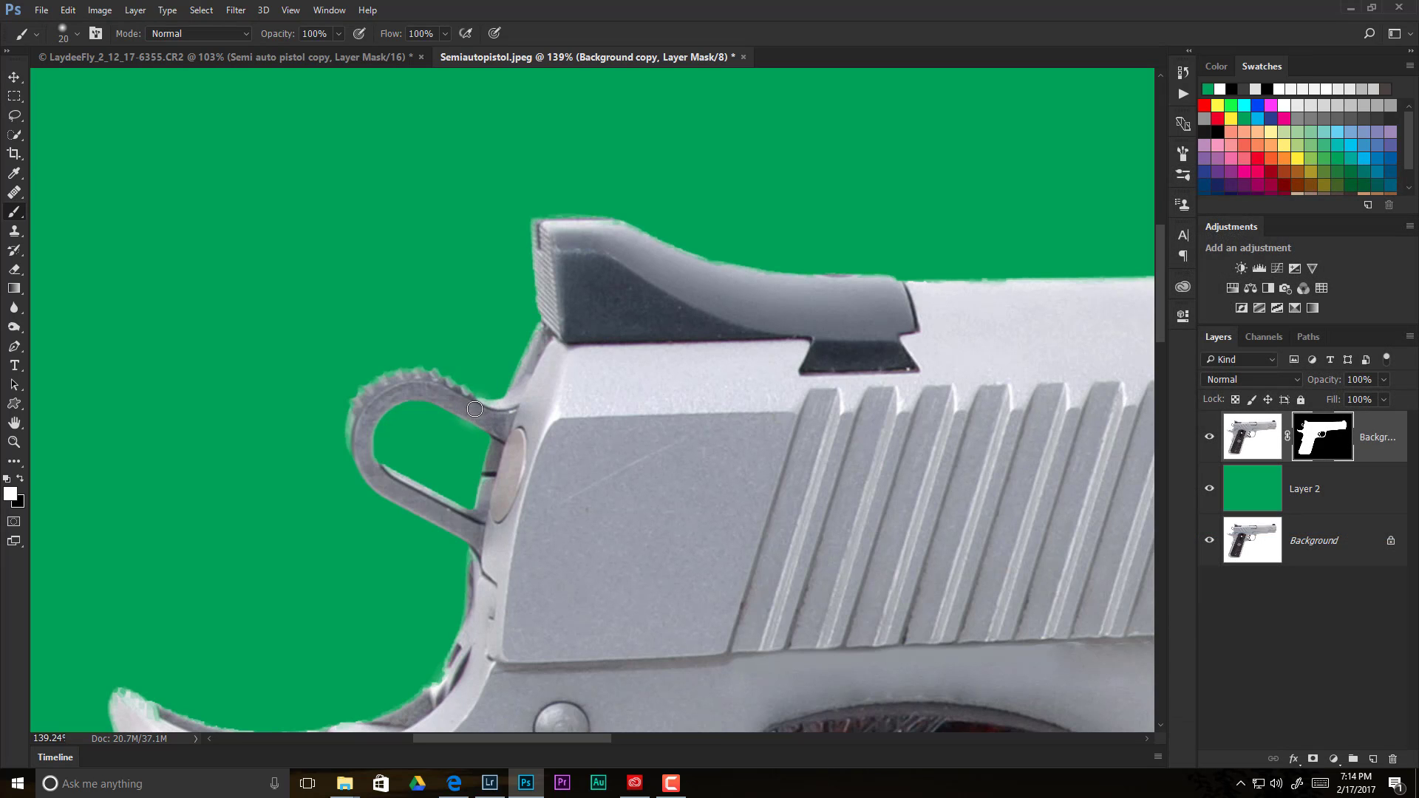
key("bracketleft")
mouse_move(352, 432)
left_mouse_down()
mouse_move(368, 473)
mouse_move(398, 496)
mouse_move(464, 520)
mouse_move(546, 523)
left_mouse_up()
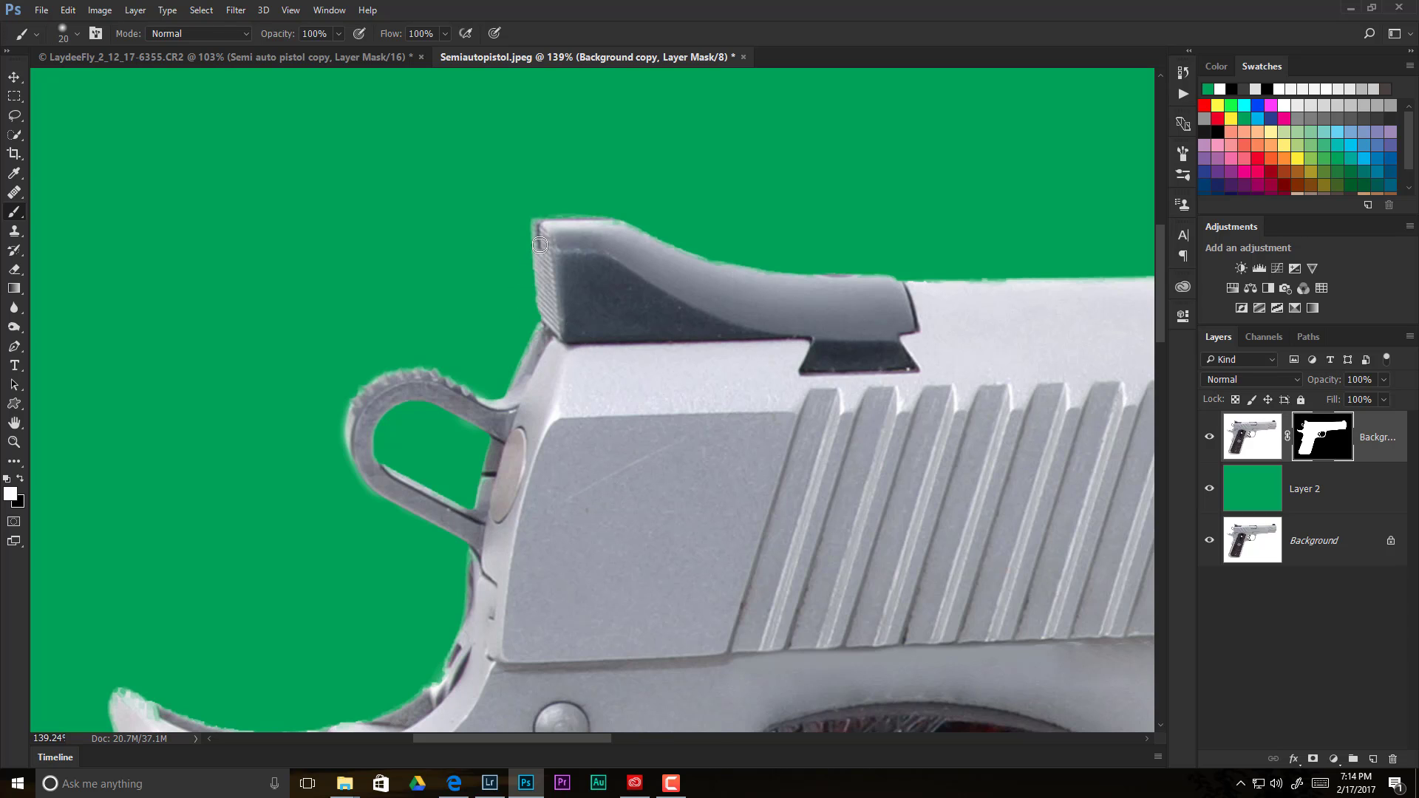
- Refine the mask in white along the rear sight and the slide's top edge, reducing the brush to 10 px and undoing the stray stroke
left_click_drag(539, 230, 547, 303)
left_click_drag(776, 275, 699, 267)
left_click_drag(995, 419, 842, 472)
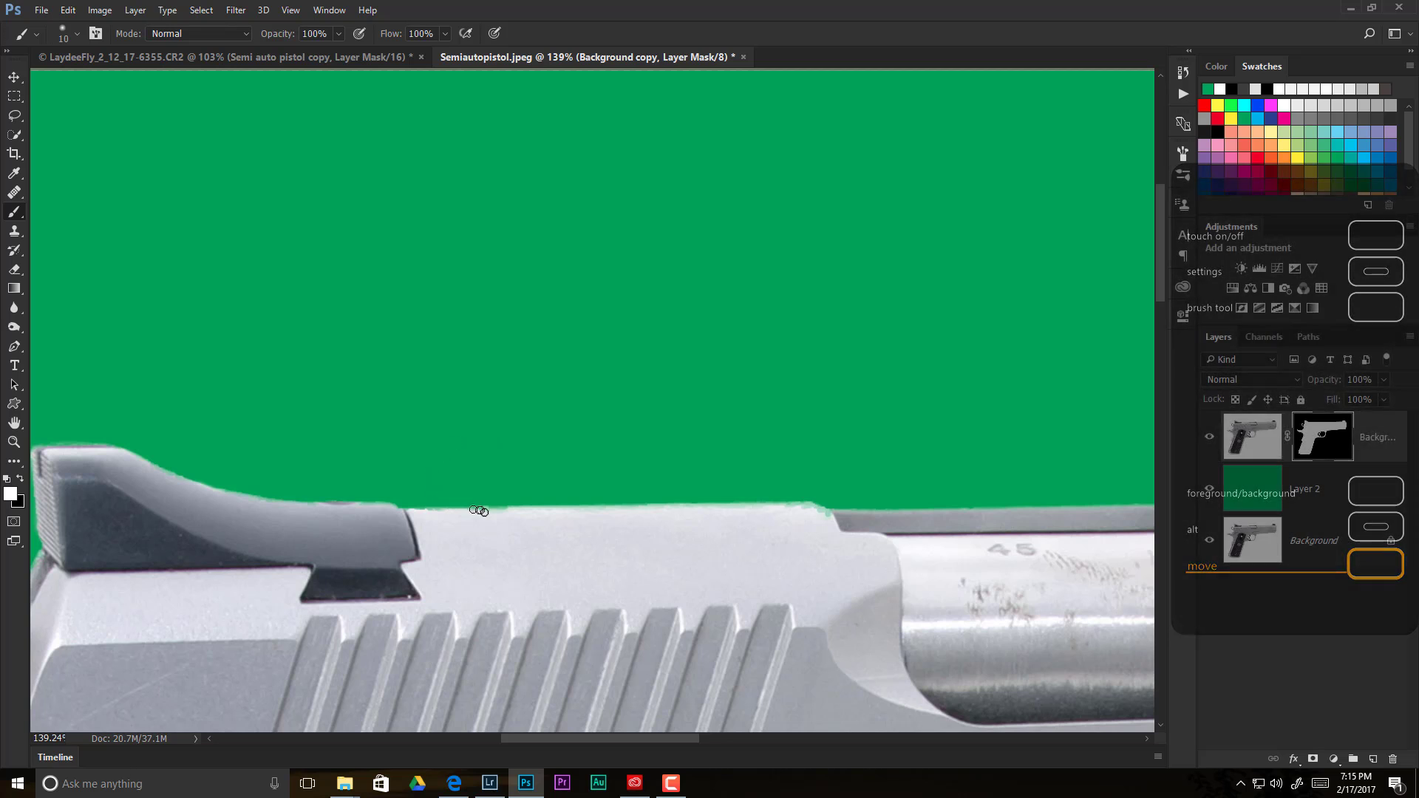
left_click_drag(501, 509, 488, 509)
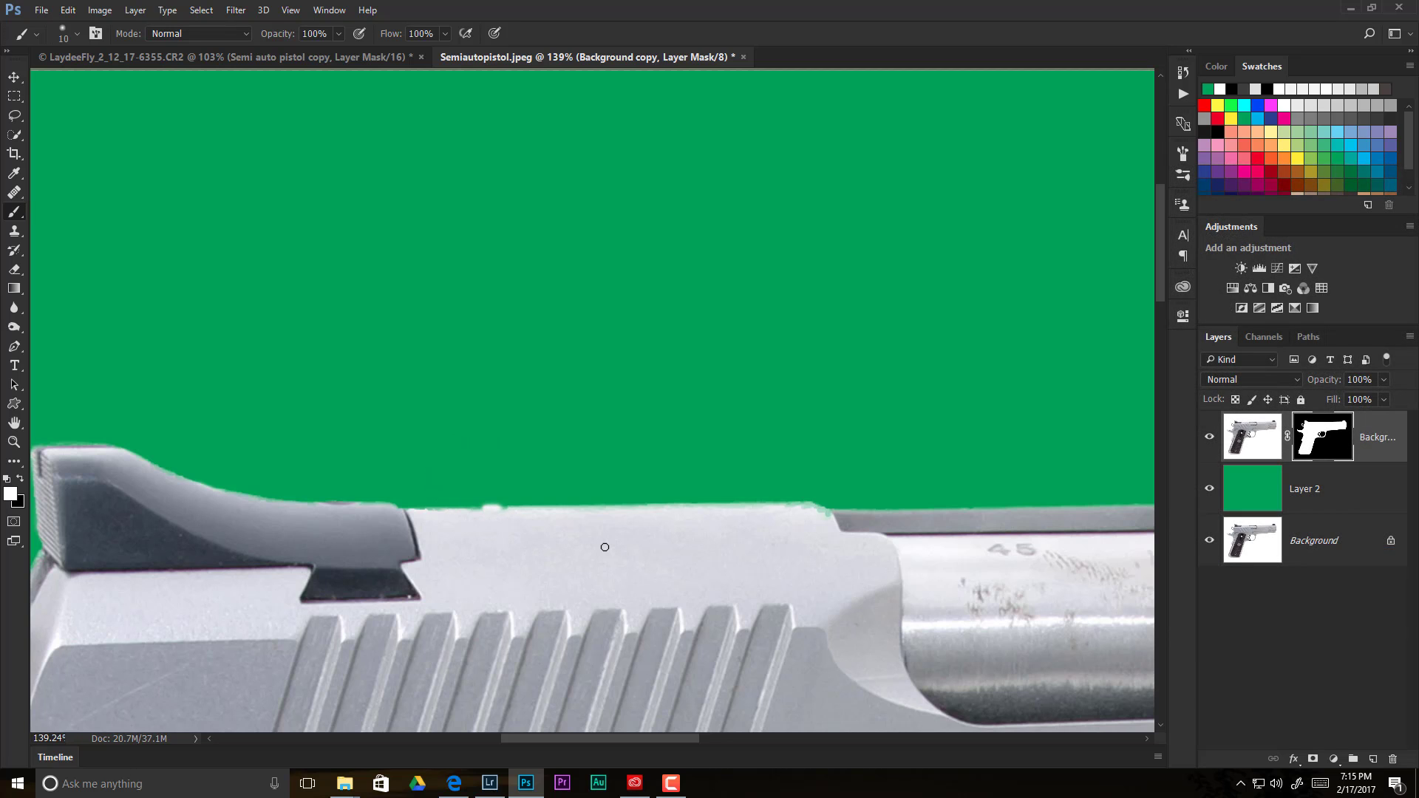
key("ctrl+z")
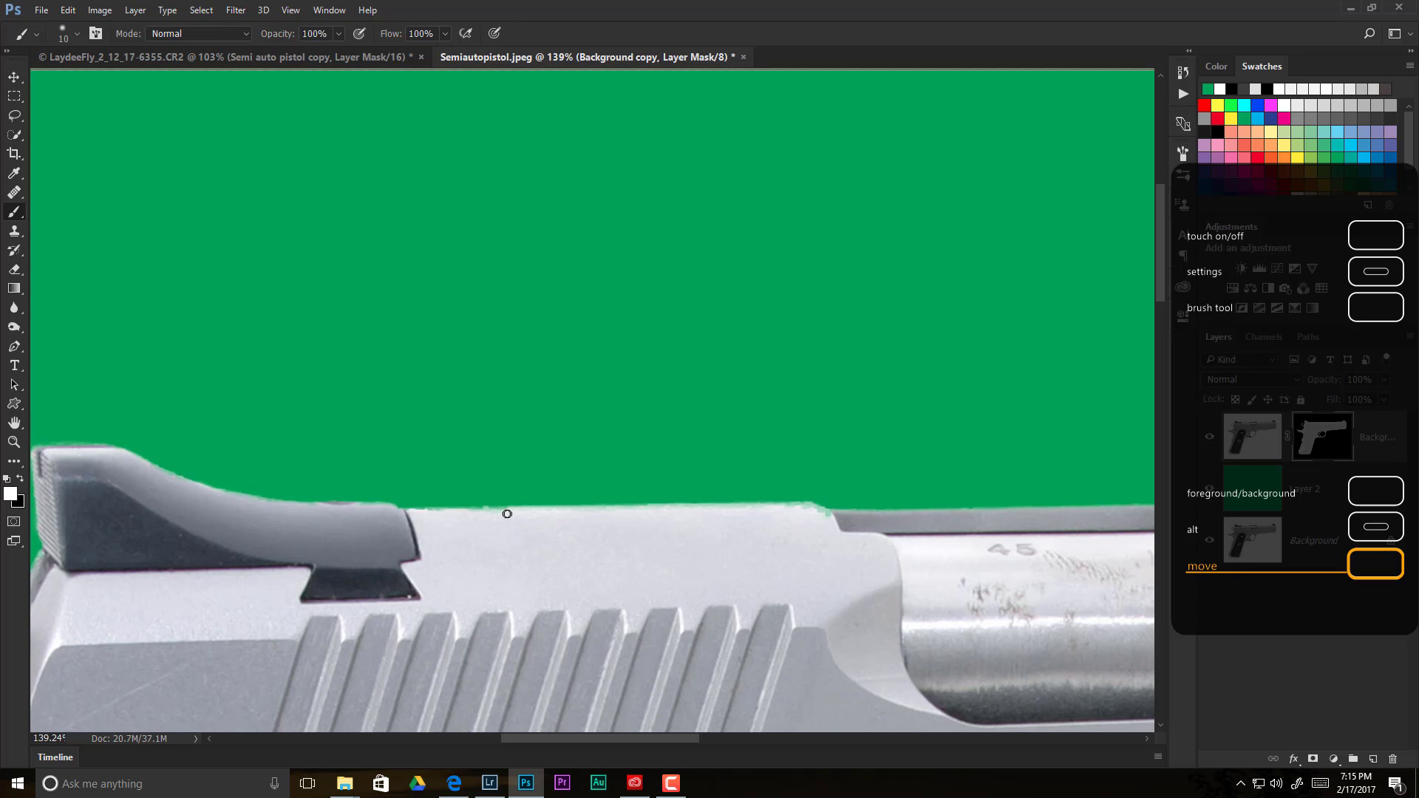
left_click_drag(564, 568, 462, 475)
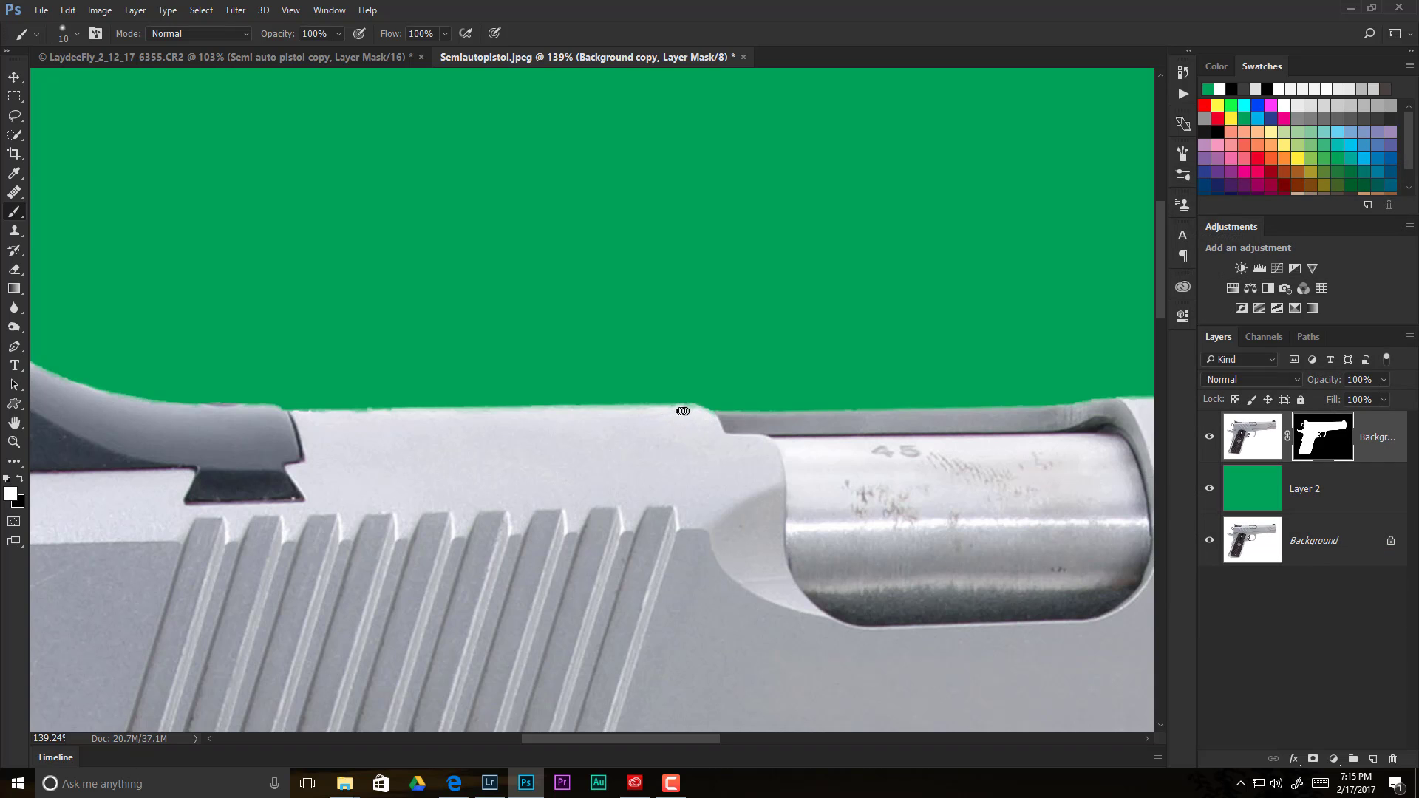
left_click_drag(732, 521, 400, 547)
- Switch the 10 px brush to black and clean up the mask edge around the muzzle
mouse_move(959, 602)
left_mouse_down()
mouse_move(649, 566)
mouse_move(481, 266)
left_mouse_up()
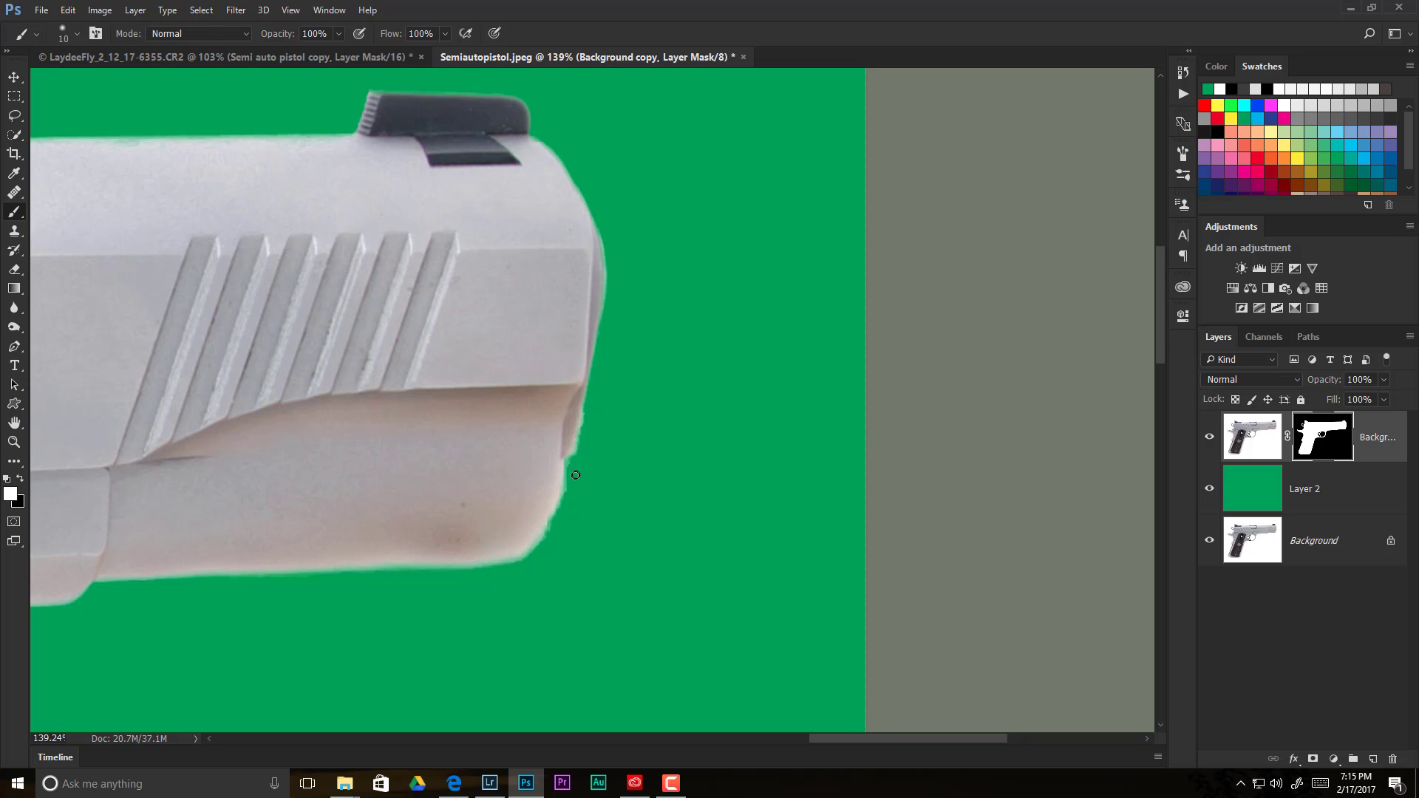
key("x")
key("space")
left_click_drag(444, 269, 534, 453)
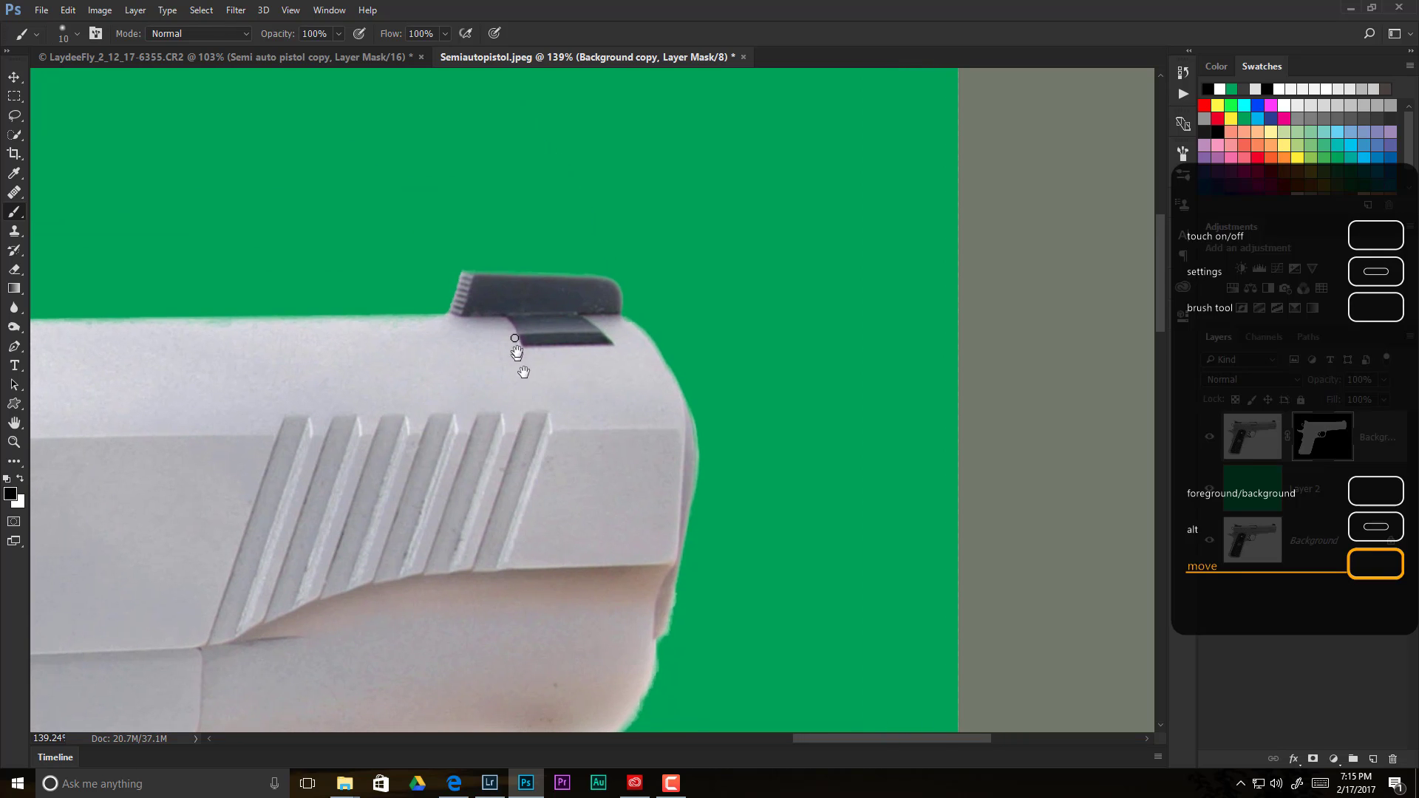
- Switch the brush back to white and continue the mask cleanup at the base of the grip
key("x")
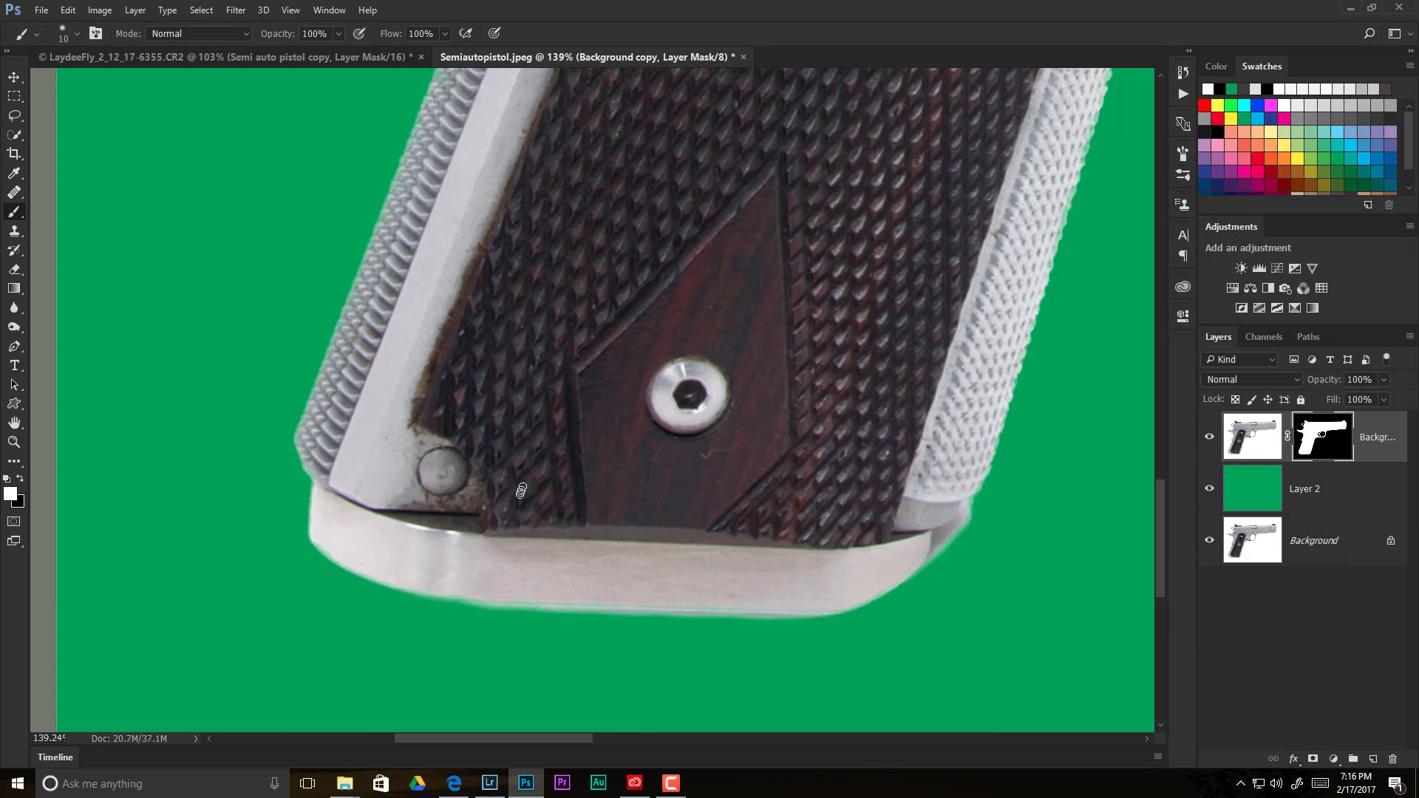
key("space")
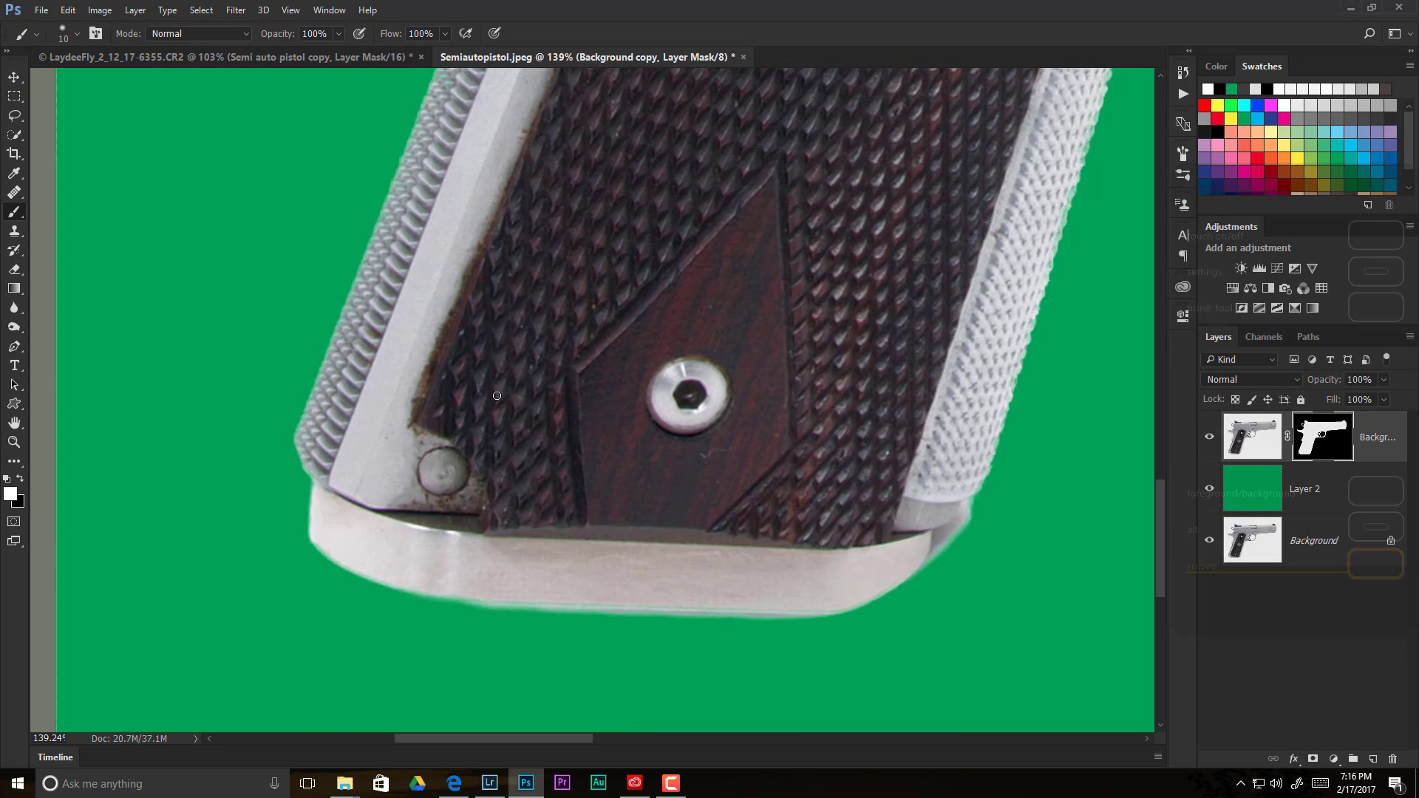